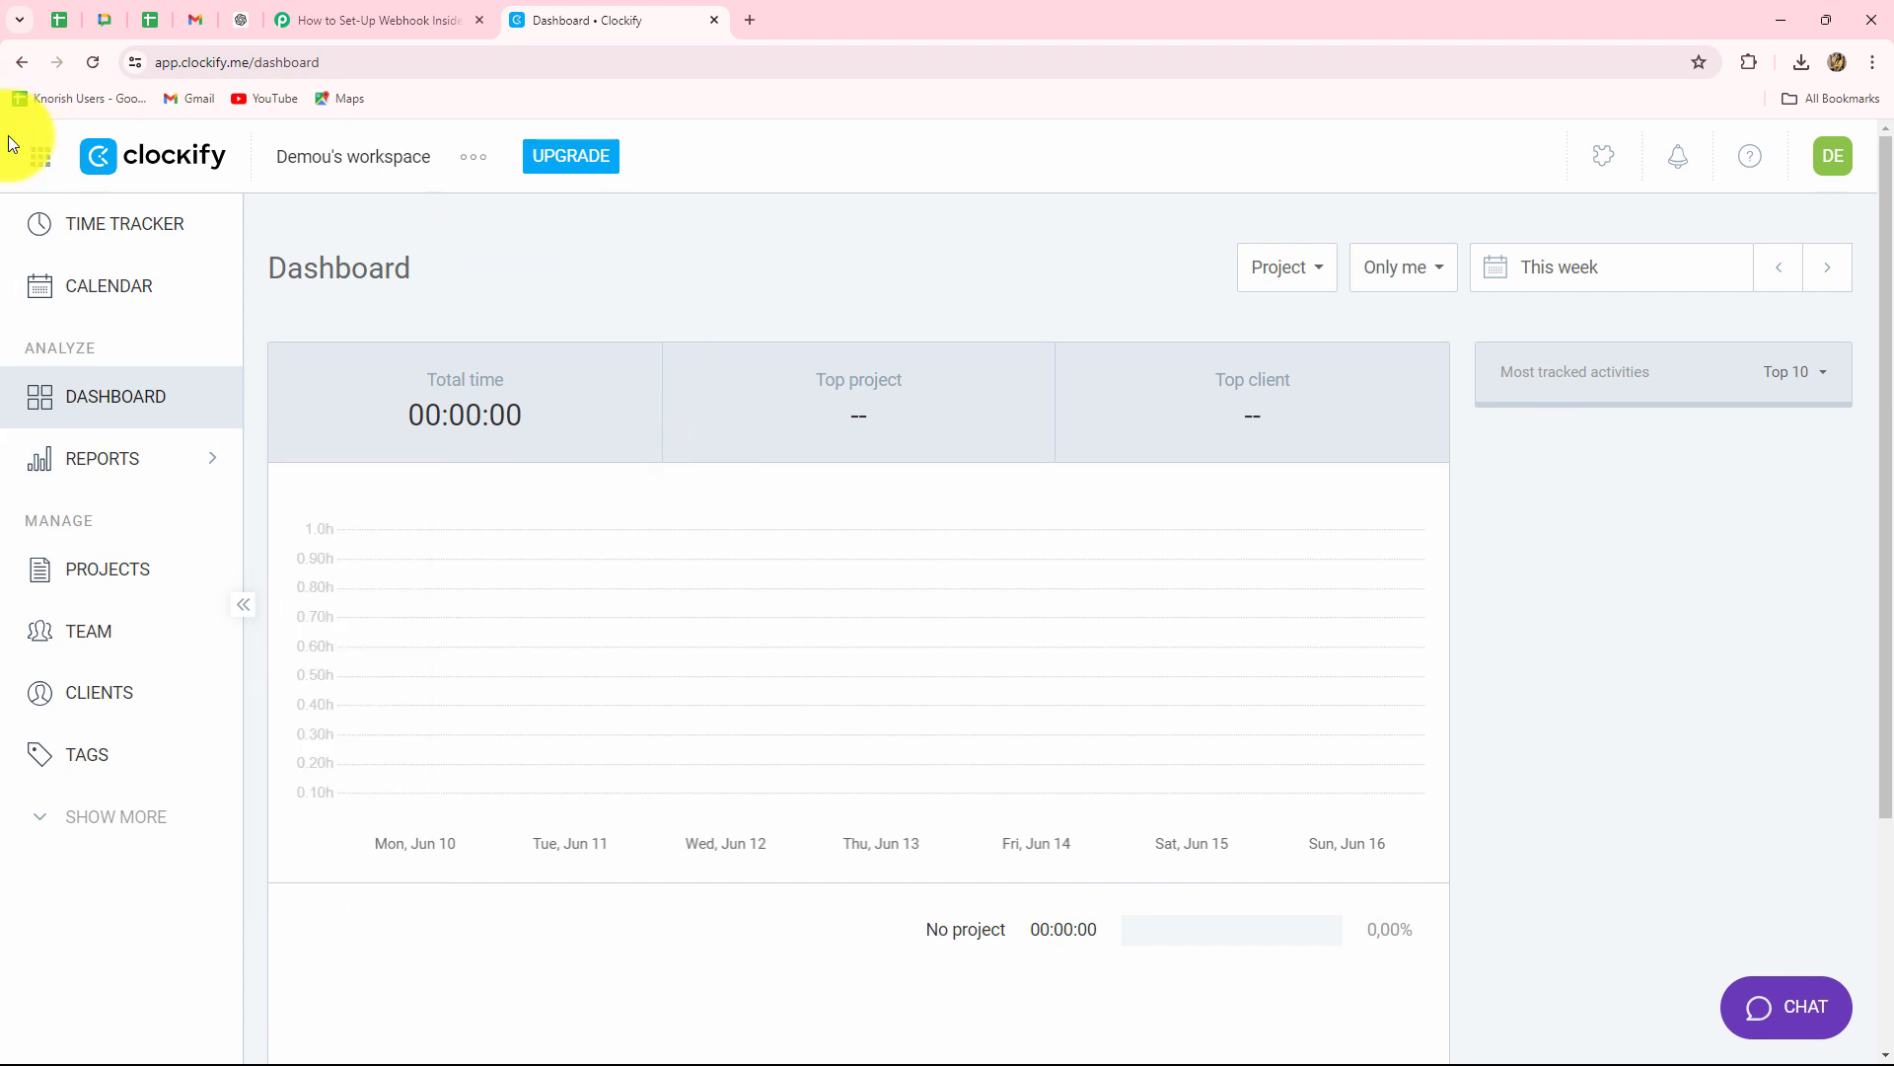
# Glance at the Clockify dashboard, then settle on the Pabbly workflow 'How to Set-Up Webhook Inside Clockify?'.
pyautogui.click(353, 20)
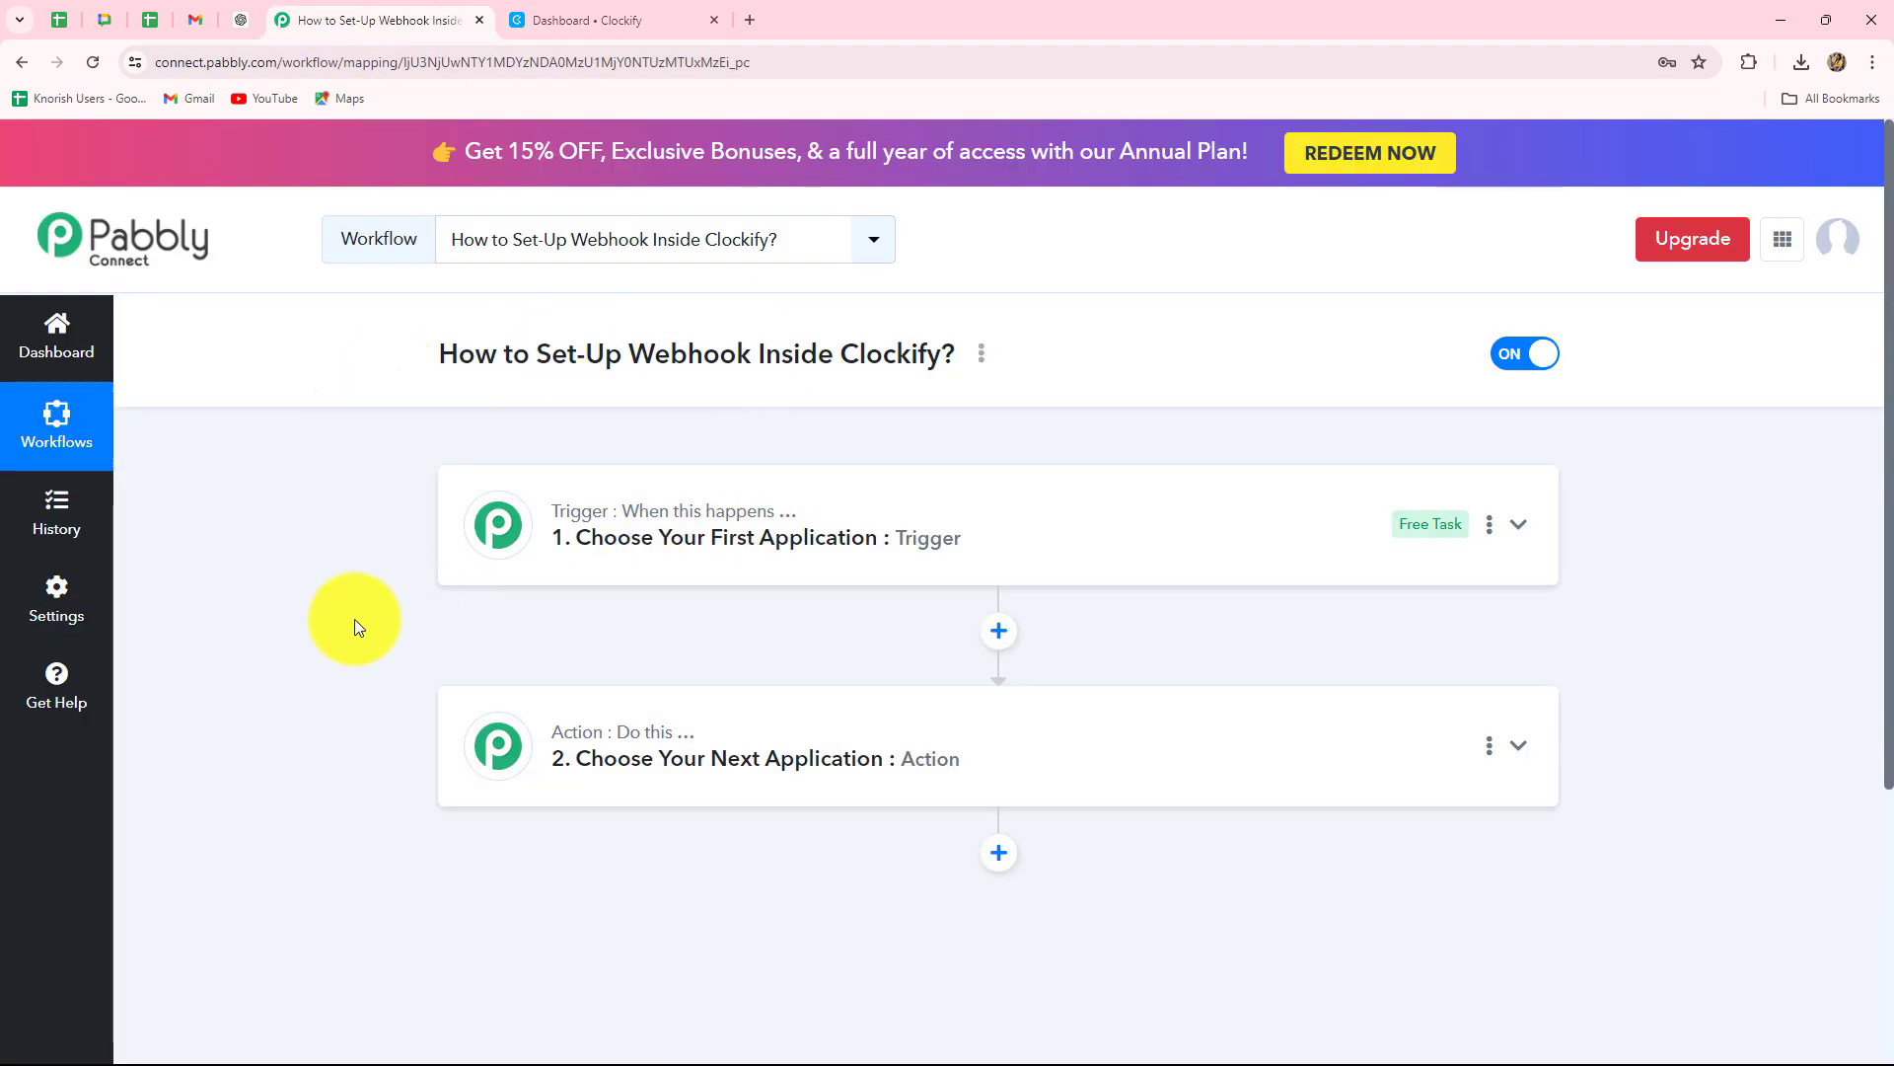
pyautogui.click(561, 12)
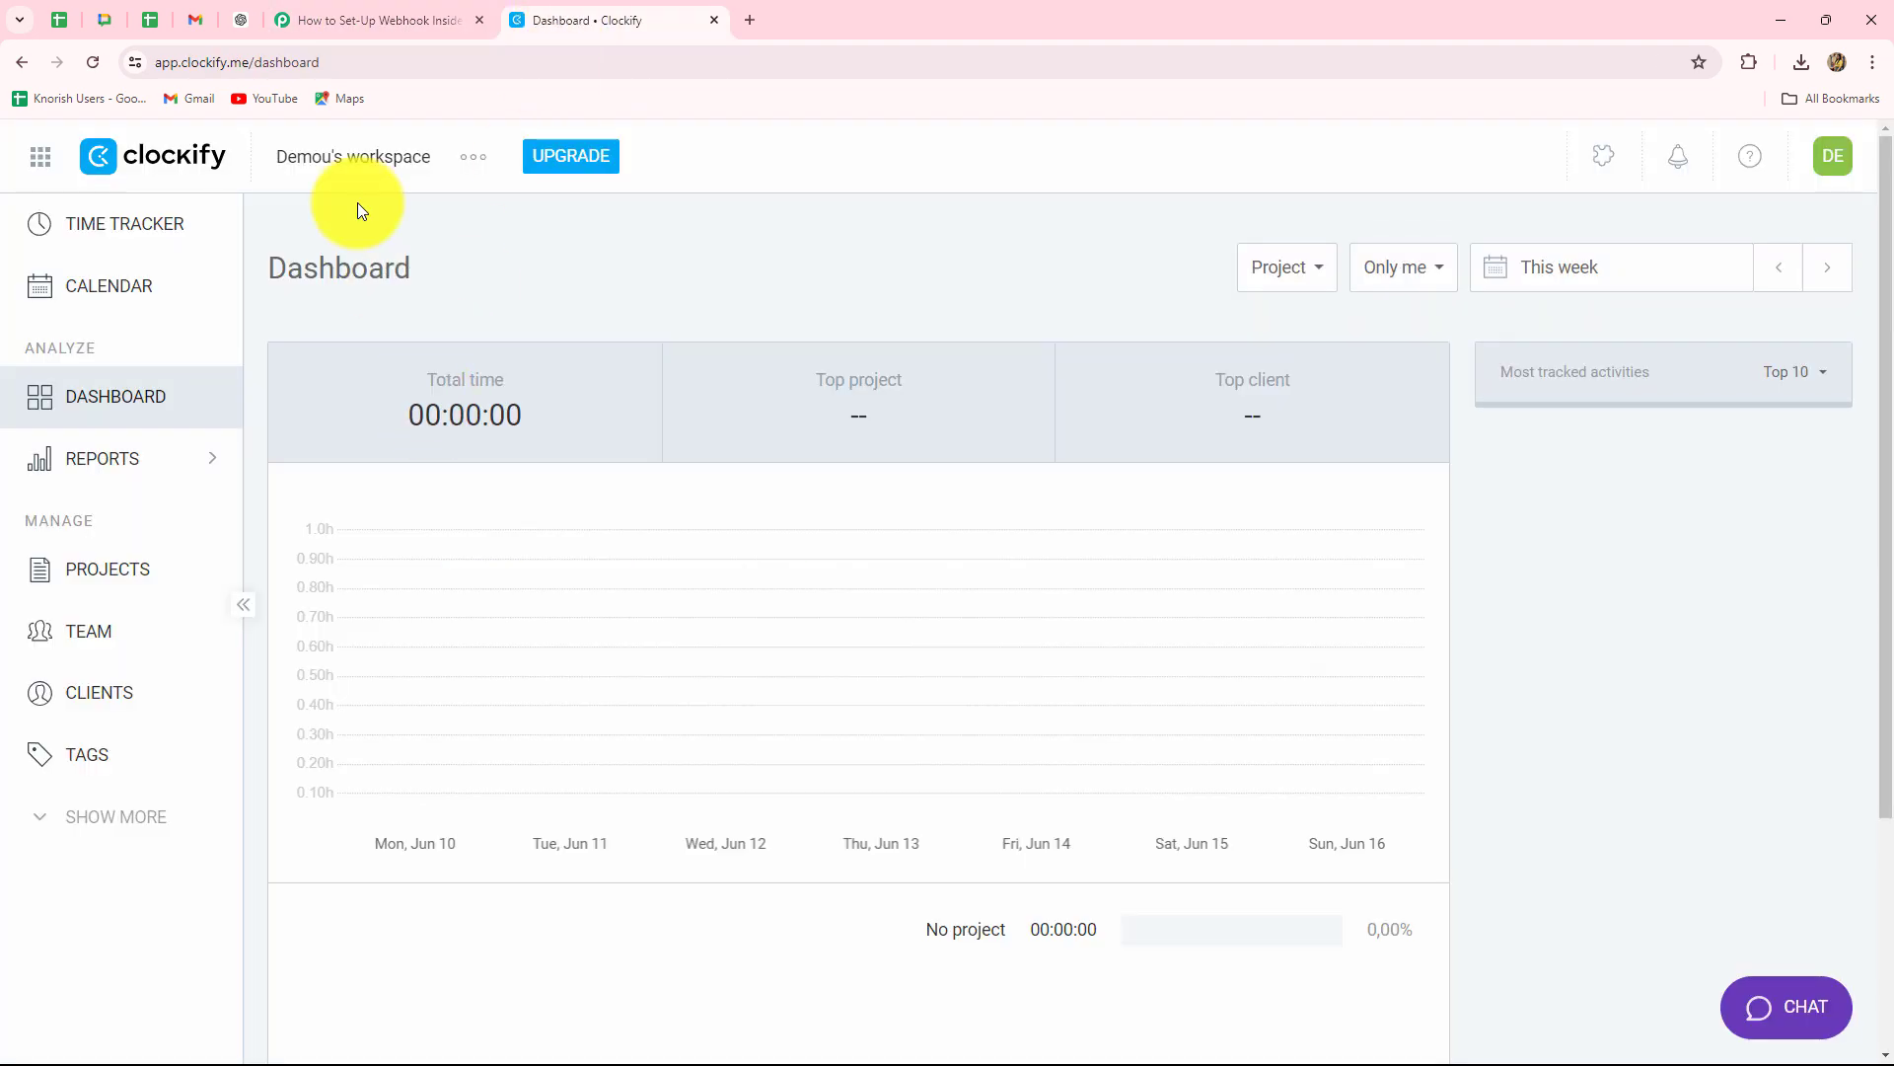
pyautogui.click(345, 22)
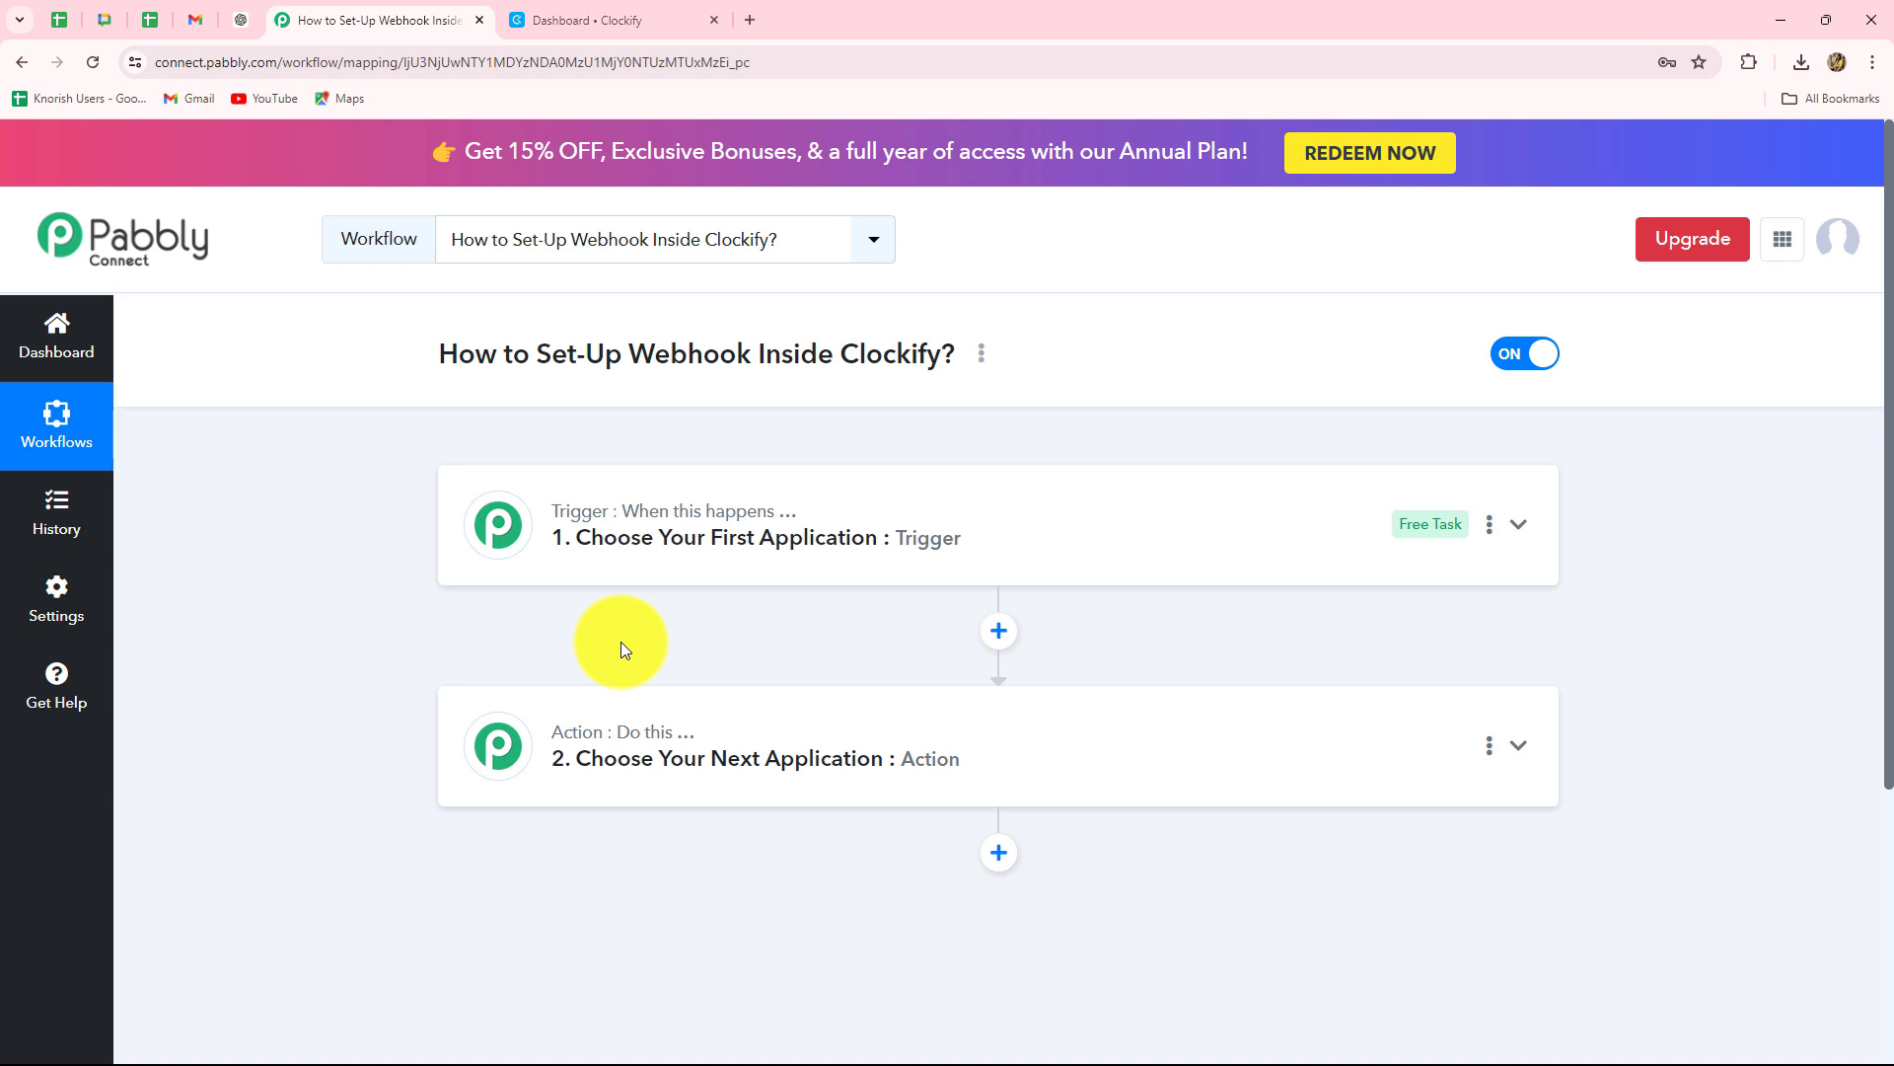
# Recheck the Clockify dashboard, then return to the Pabbly workflow and scroll over its unconfigured steps.
pyautogui.click(577, 20)
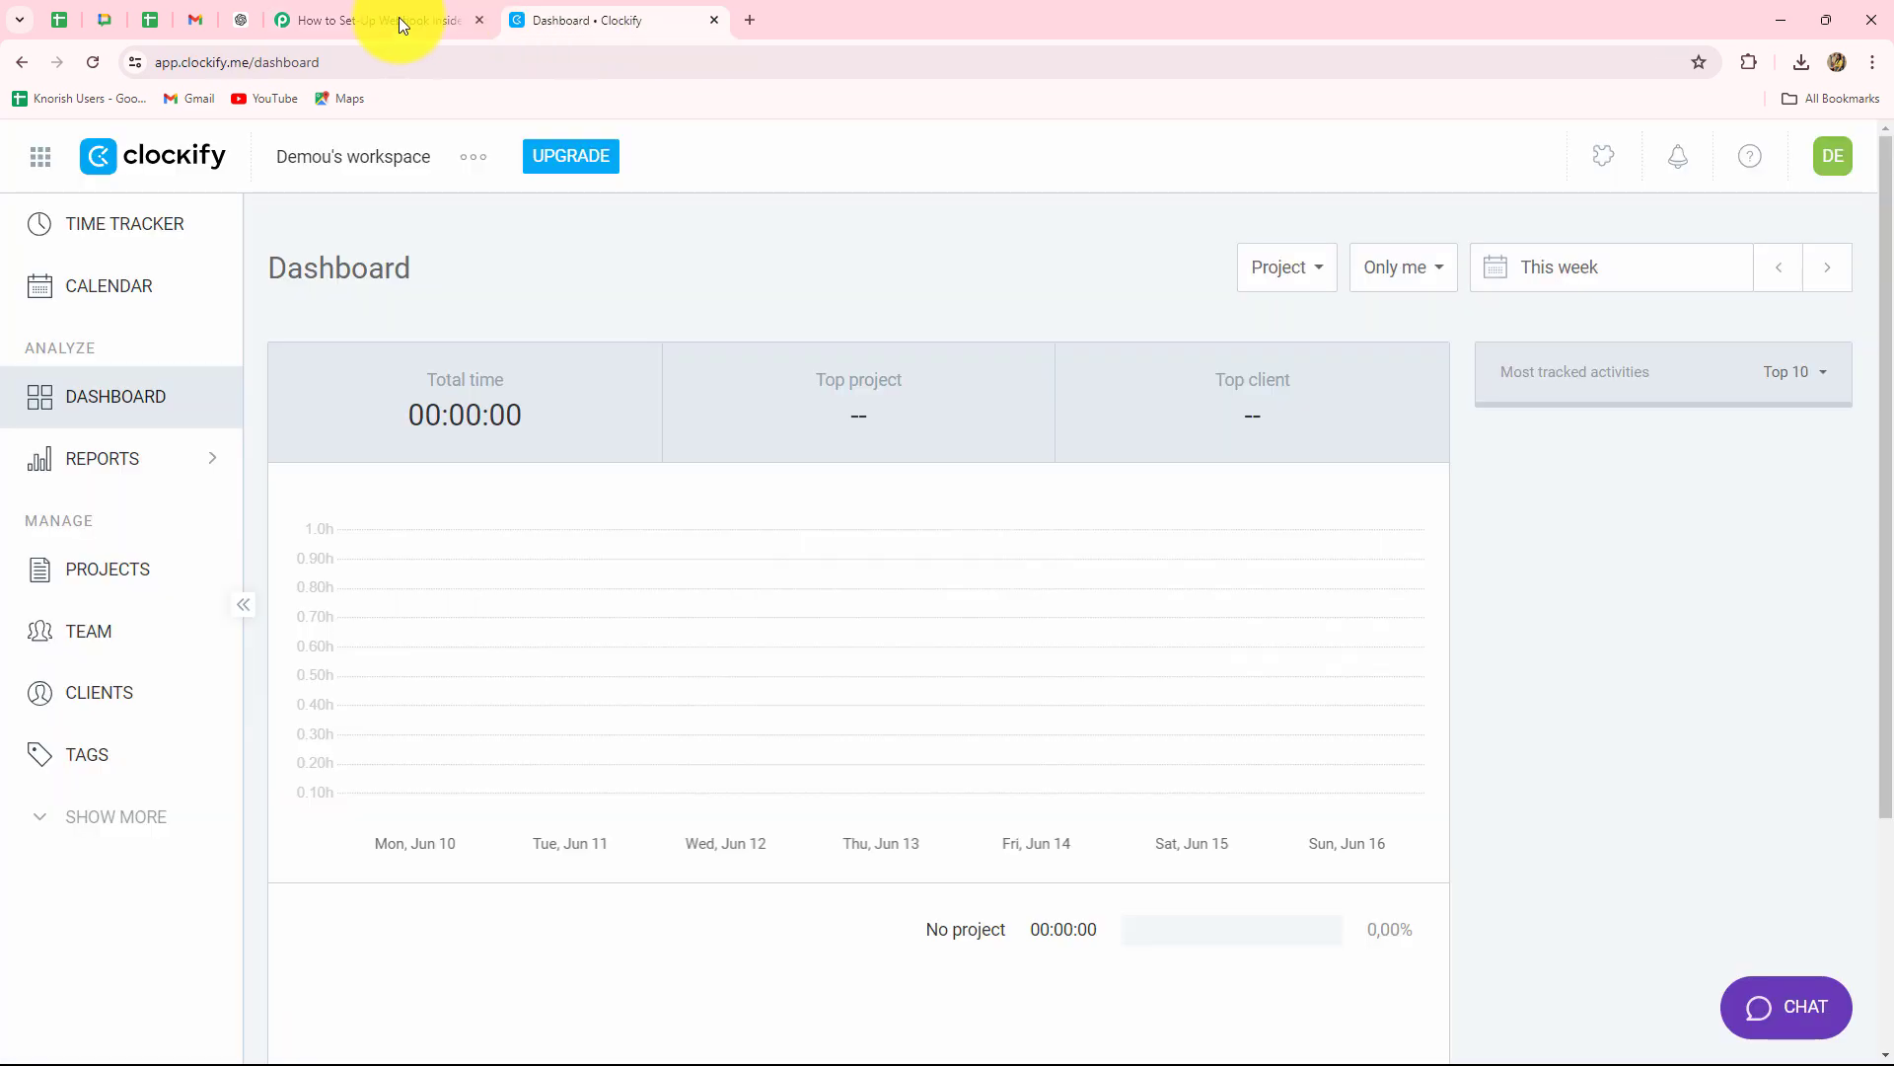
pyautogui.click(399, 18)
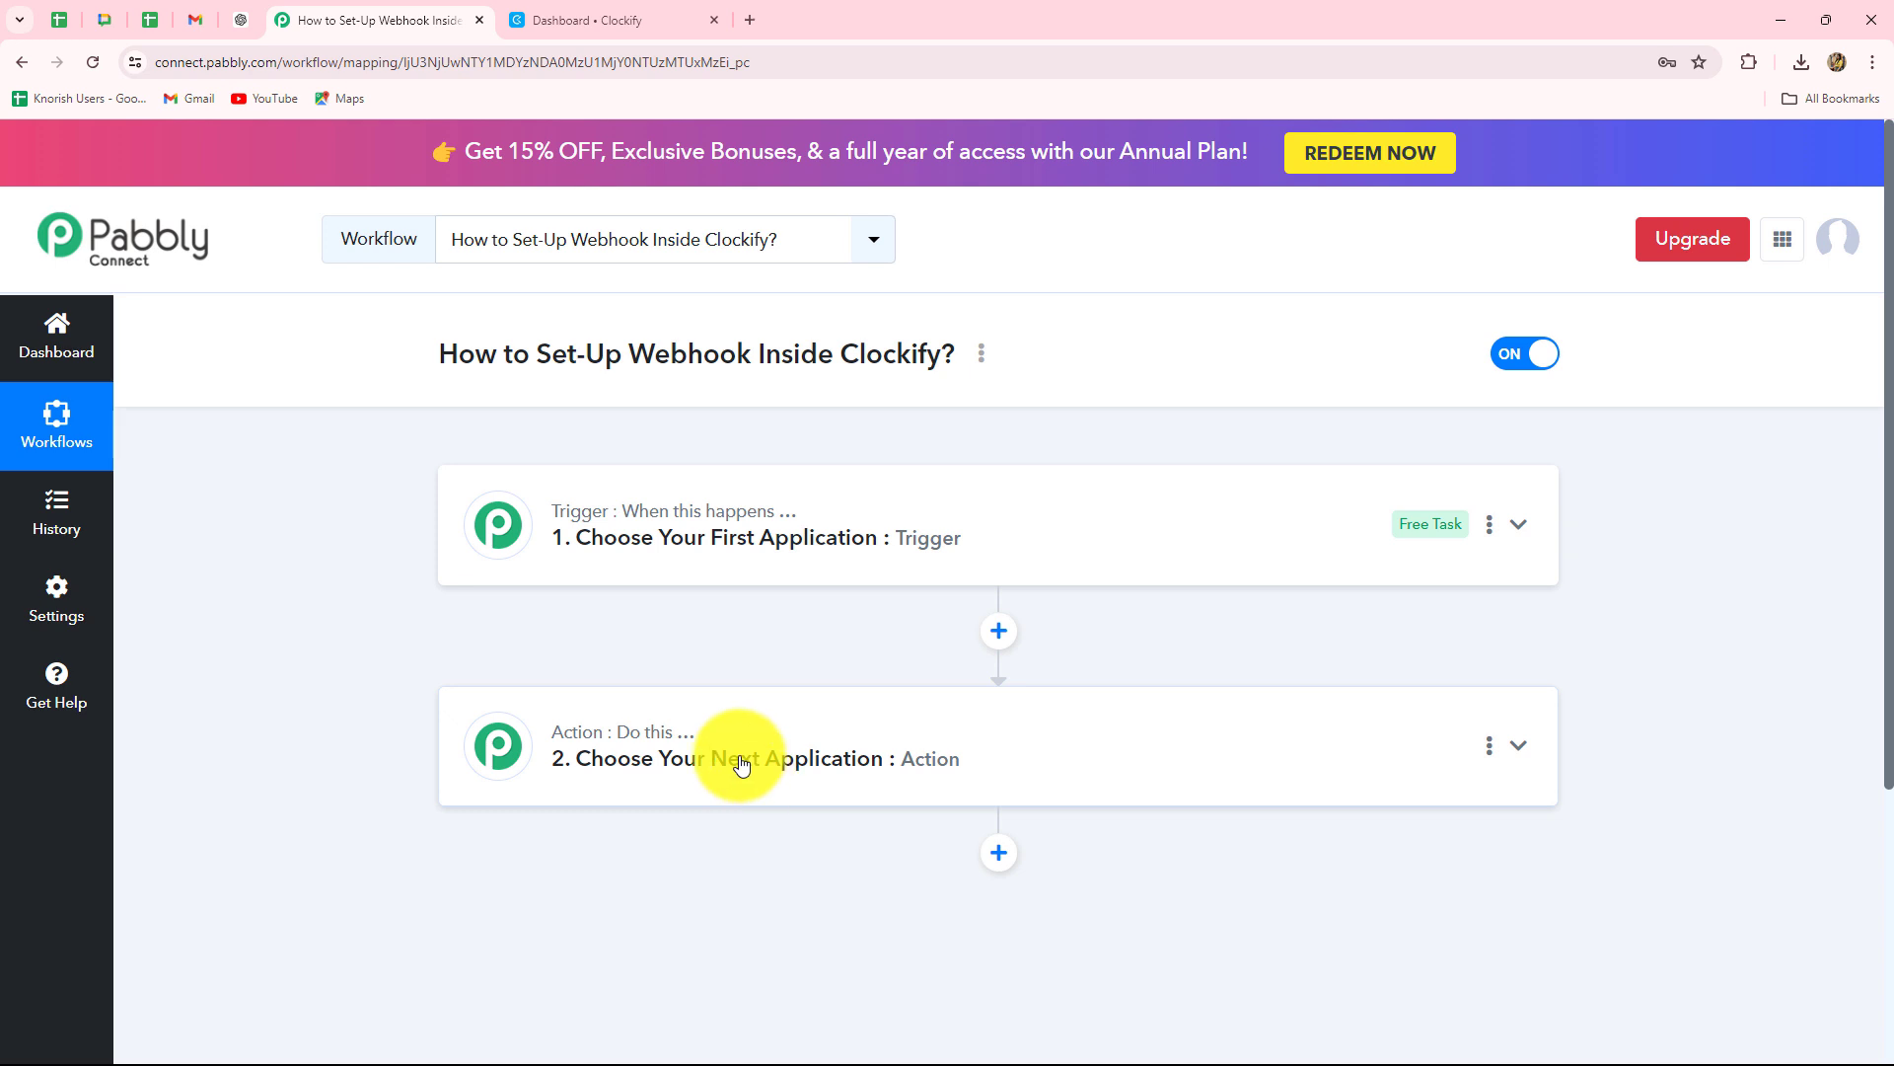
pyautogui.scroll(-3, 755, 770)
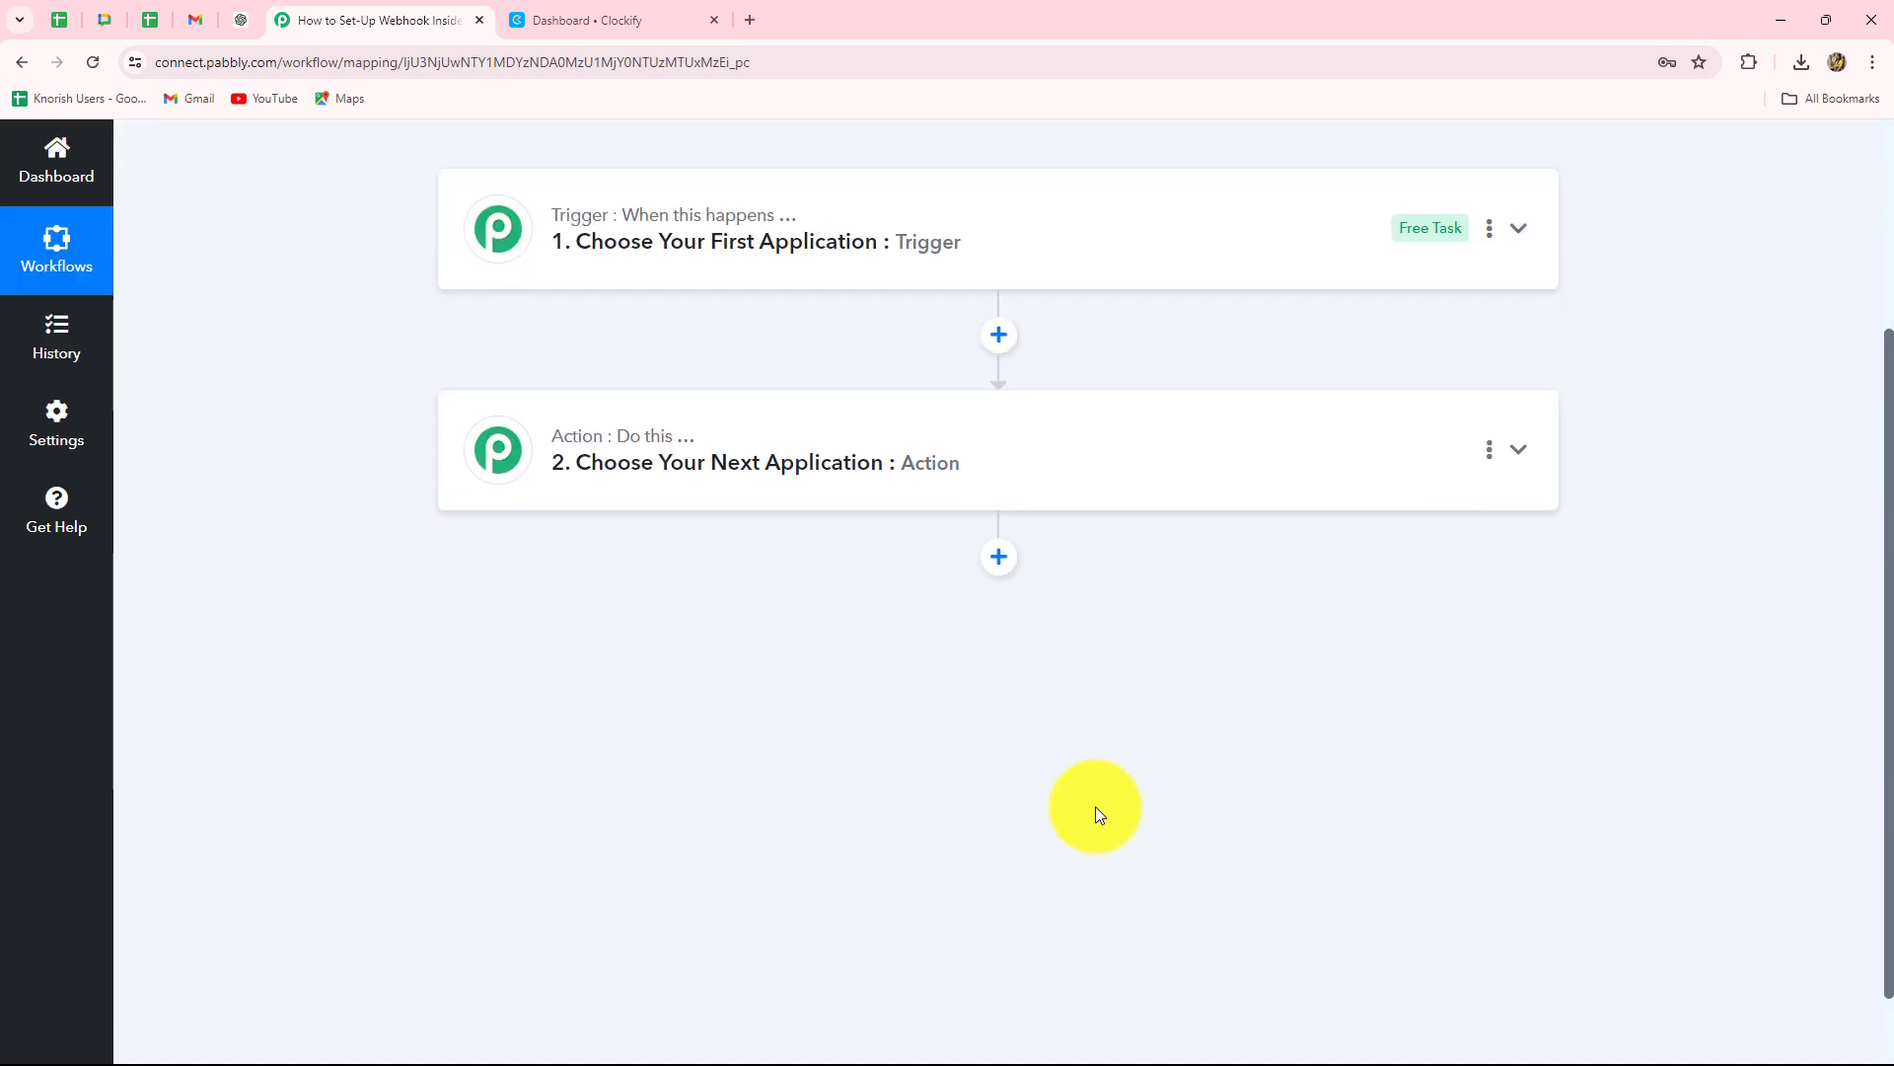
pyautogui.scroll(3, 1096, 807)
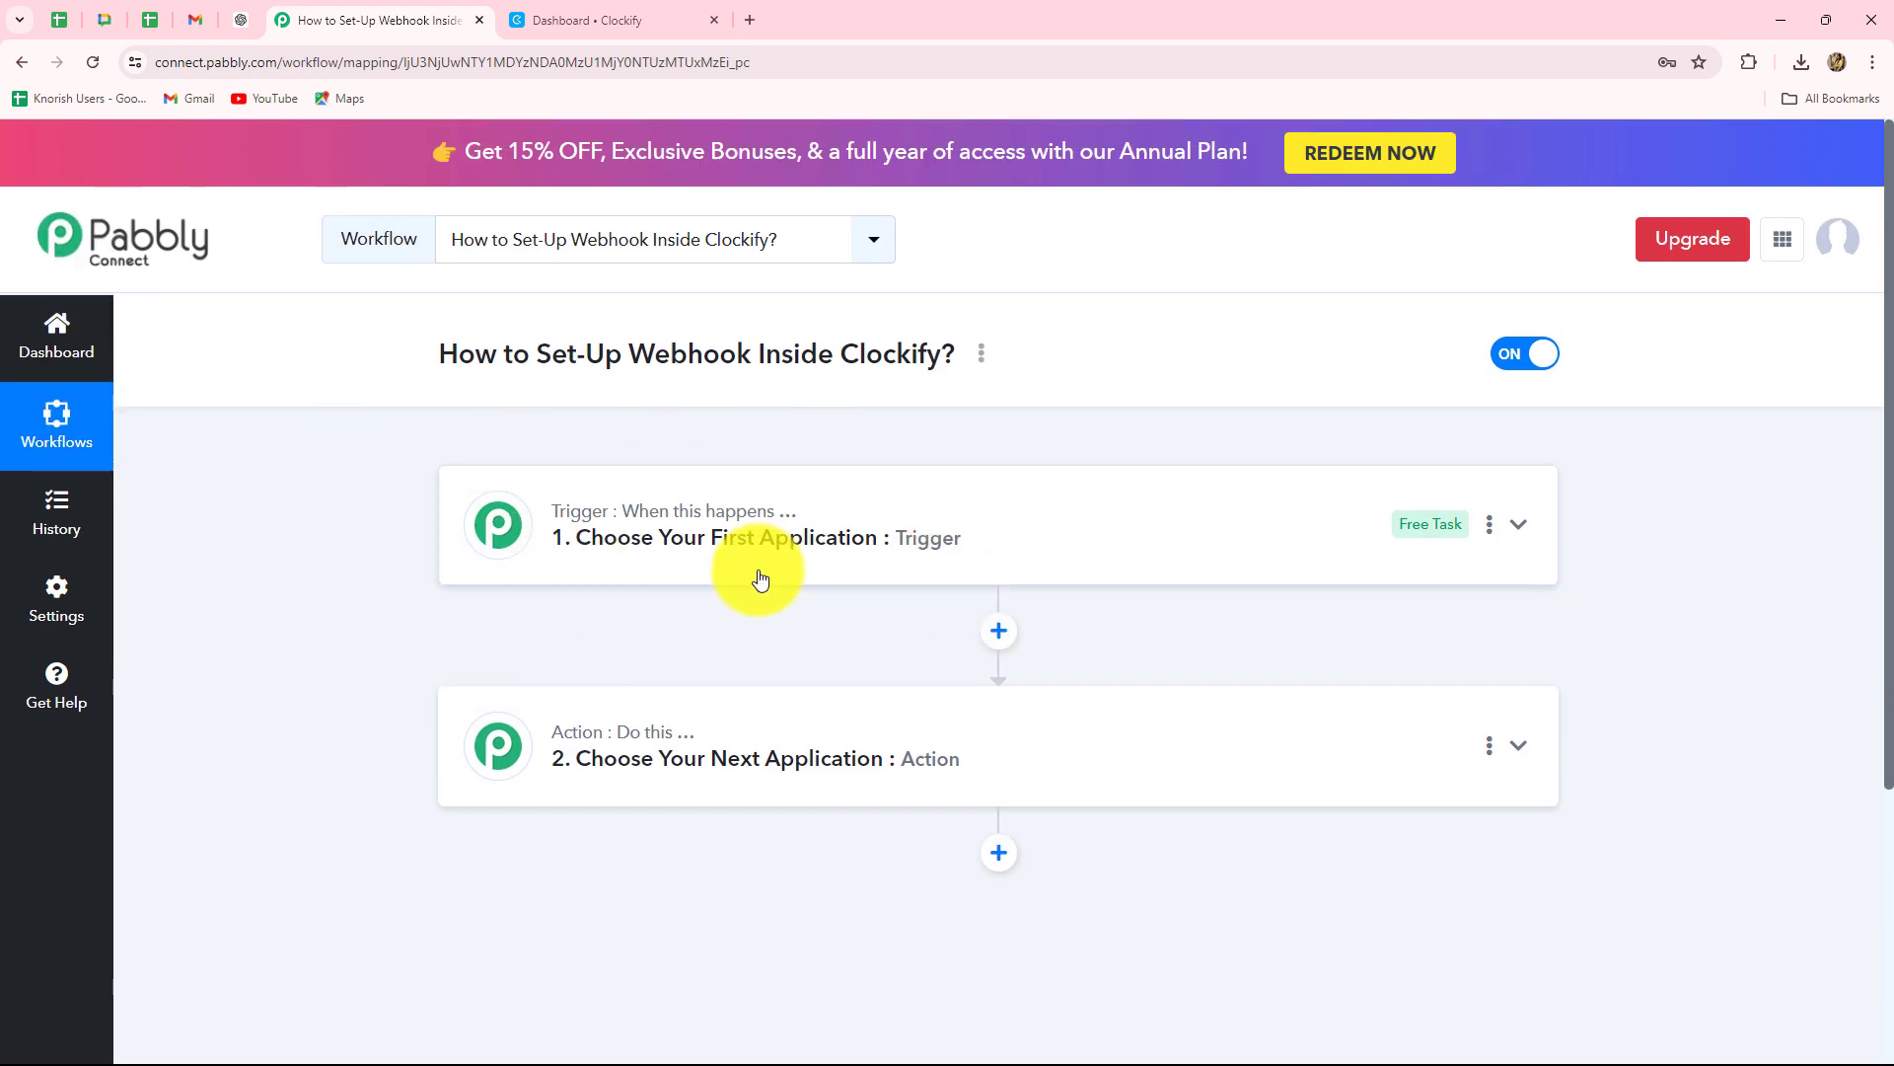
pyautogui.scroll(-2, 586, 223)
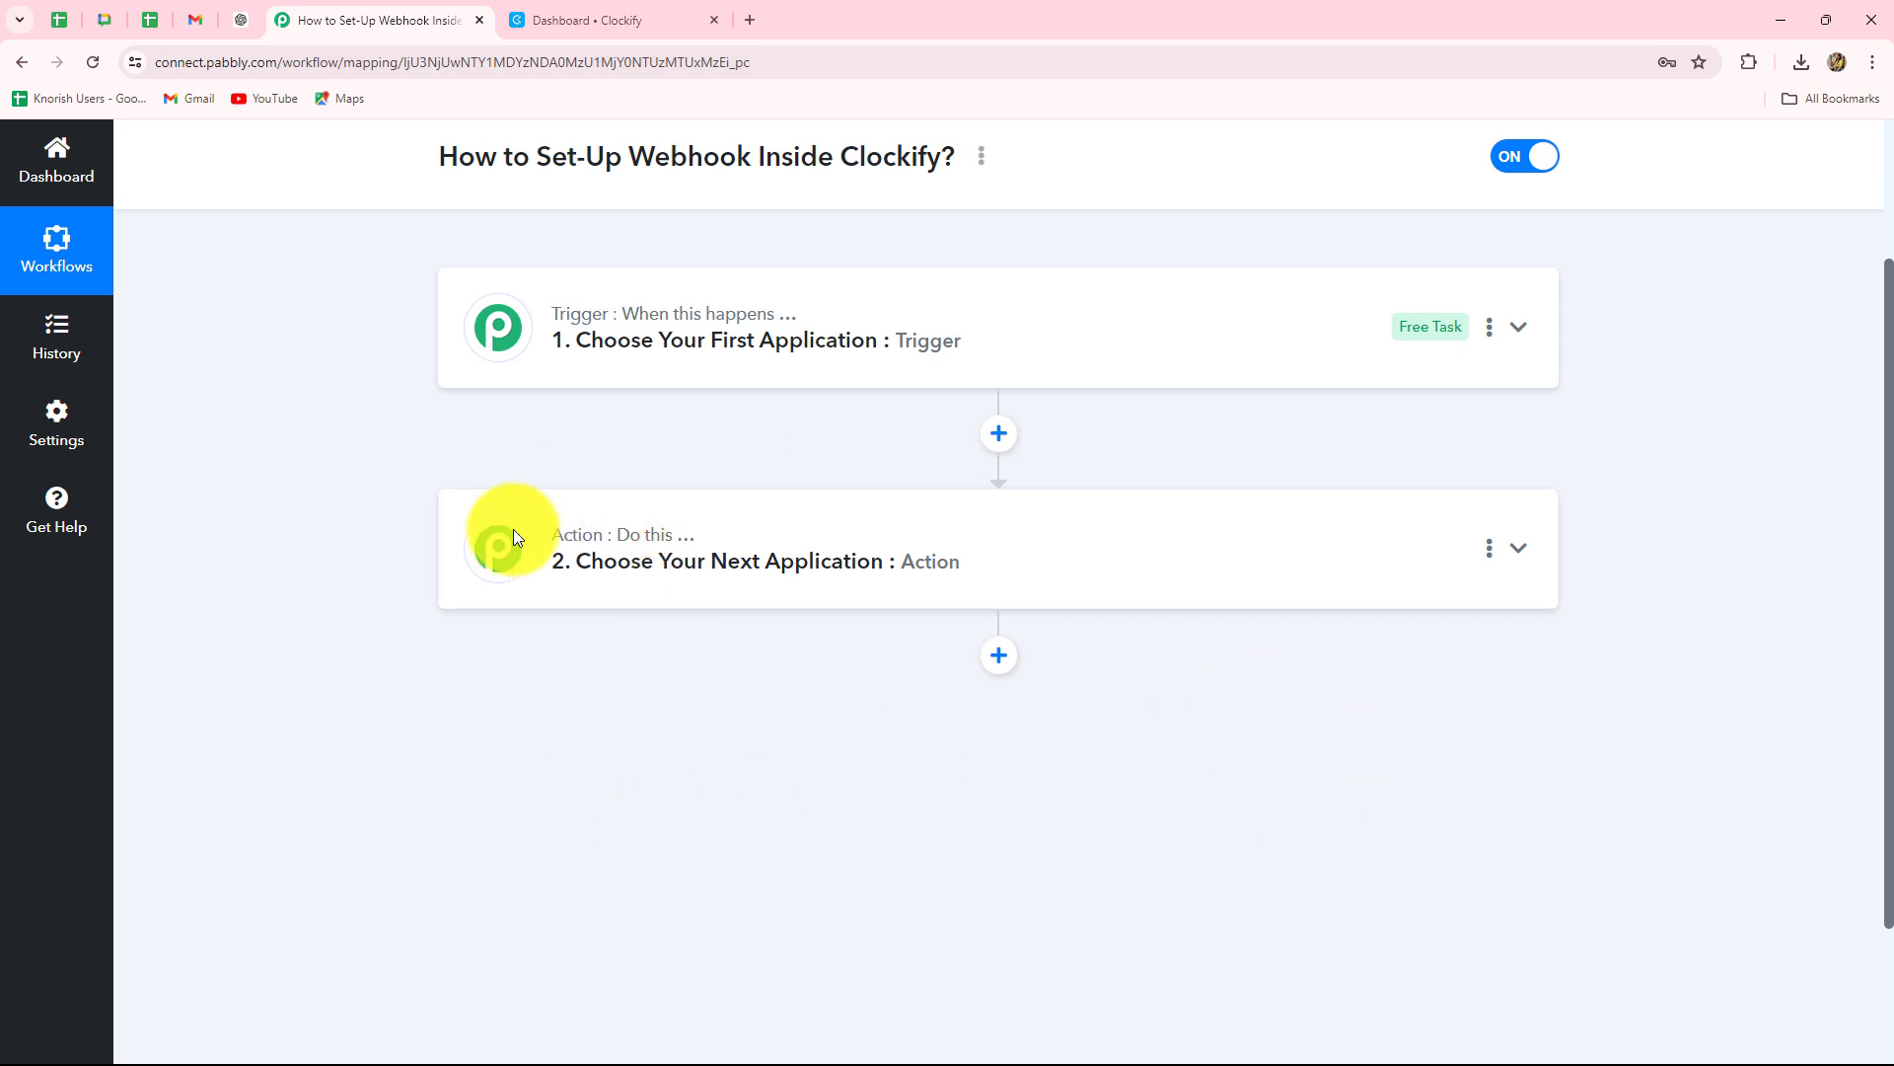
pyautogui.scroll(2, 748, 728)
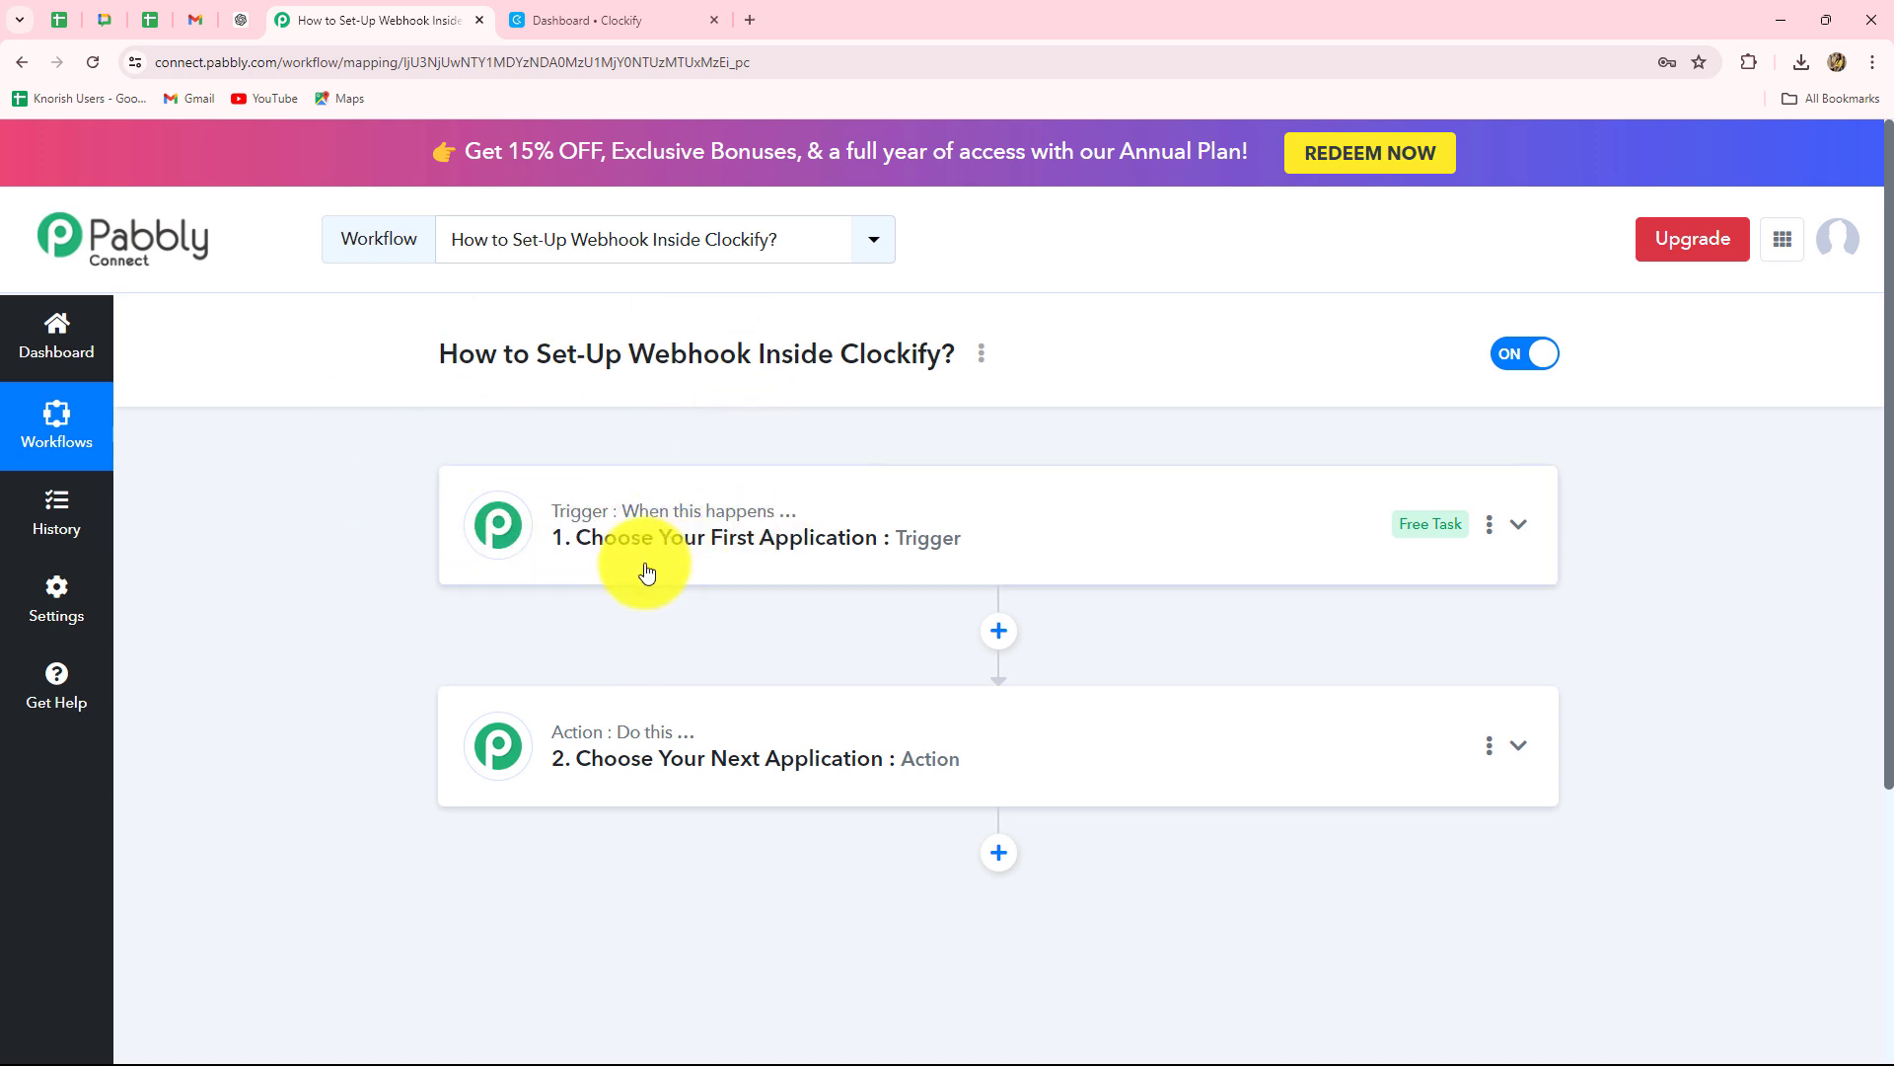
# Search 'Clockify' in the trigger step's app list and choose Clockify as the trigger app.
pyautogui.click(660, 517)
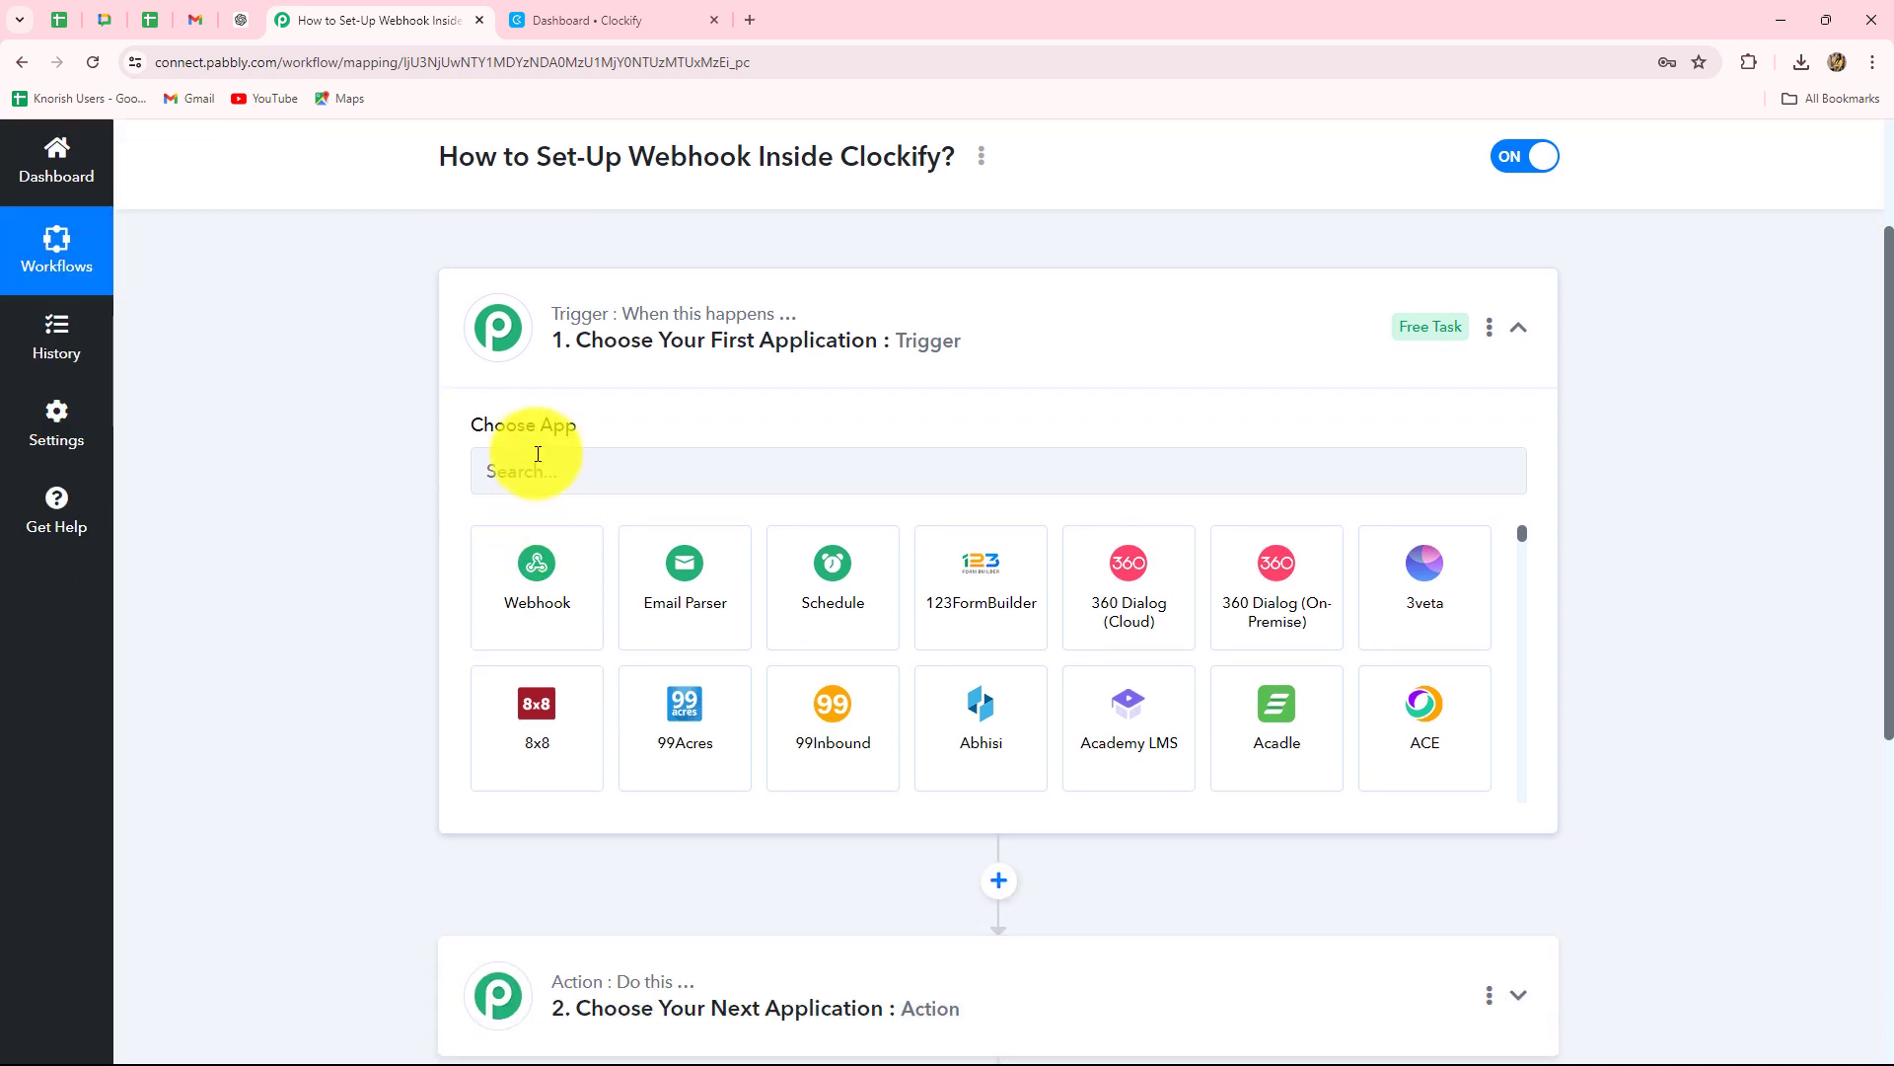
pyautogui.click(534, 460)
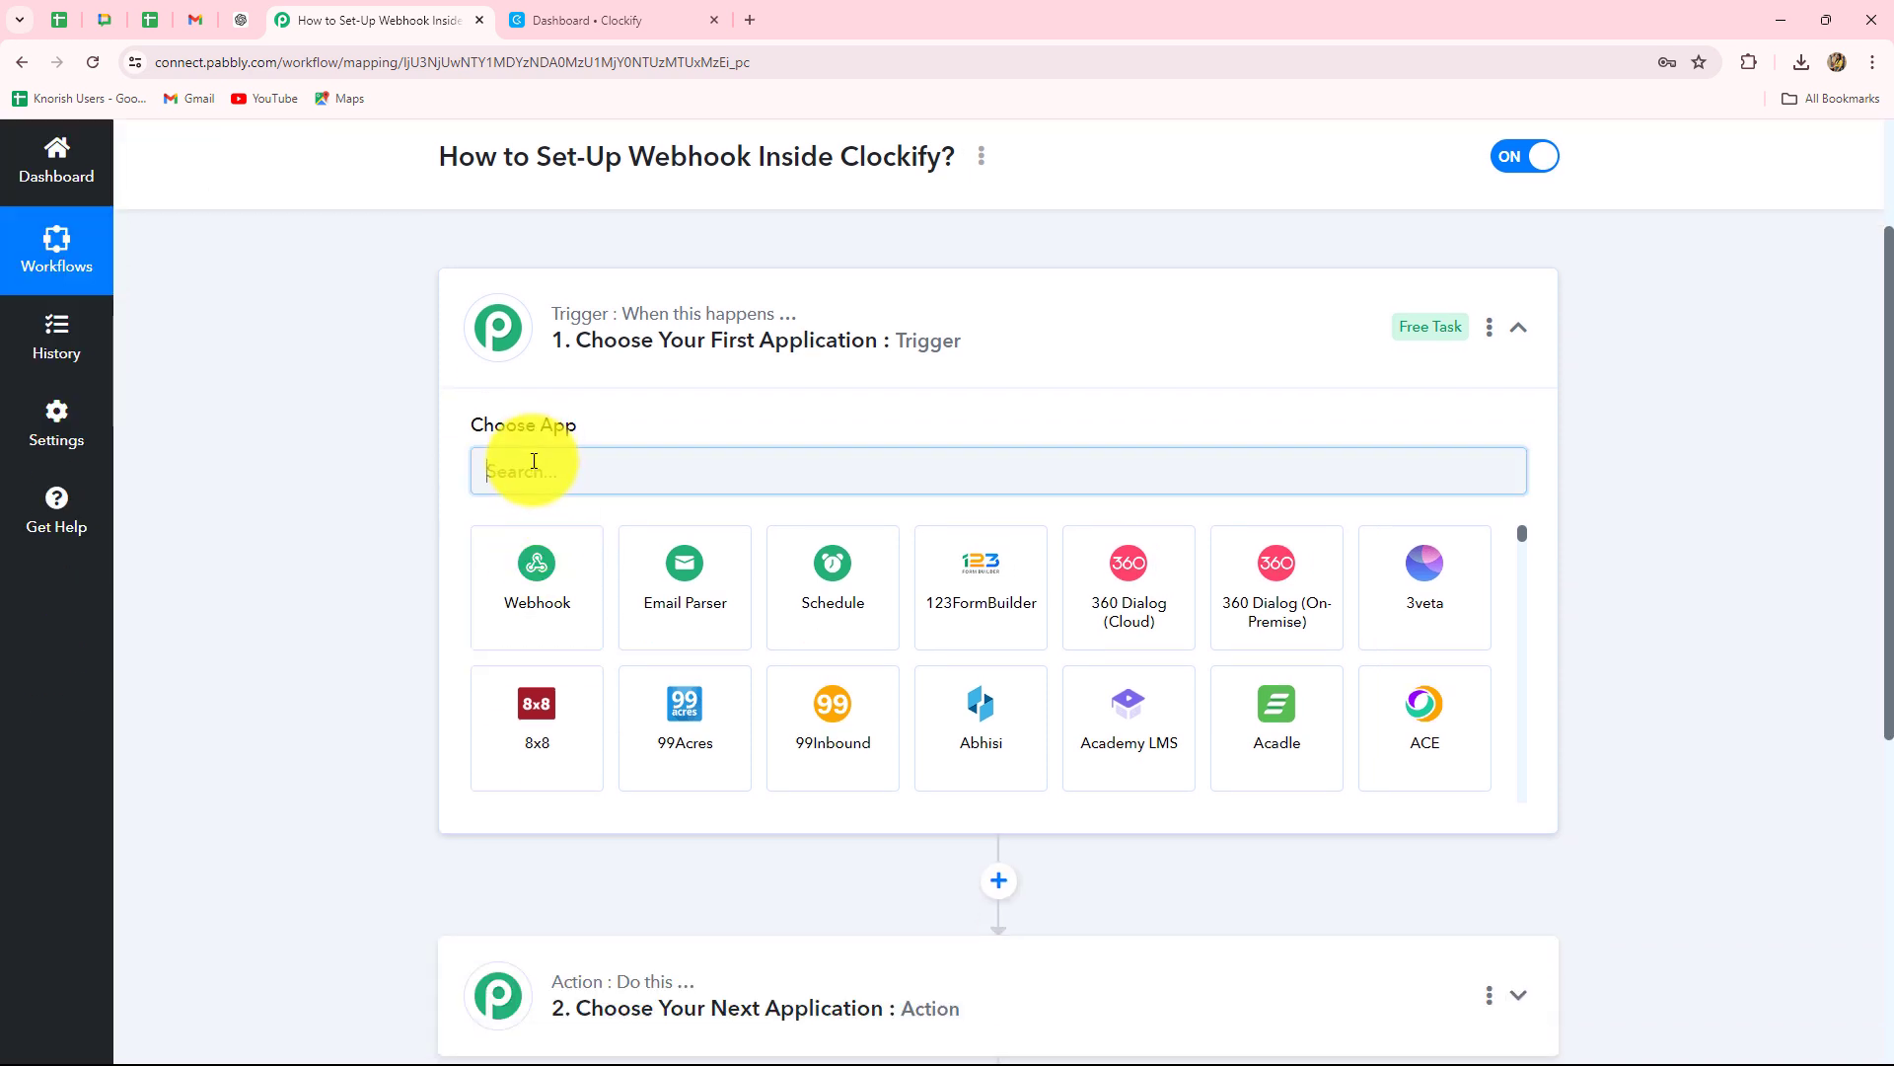
pyautogui.write('C')
pyautogui.press('capslock')
pyautogui.write('lo')
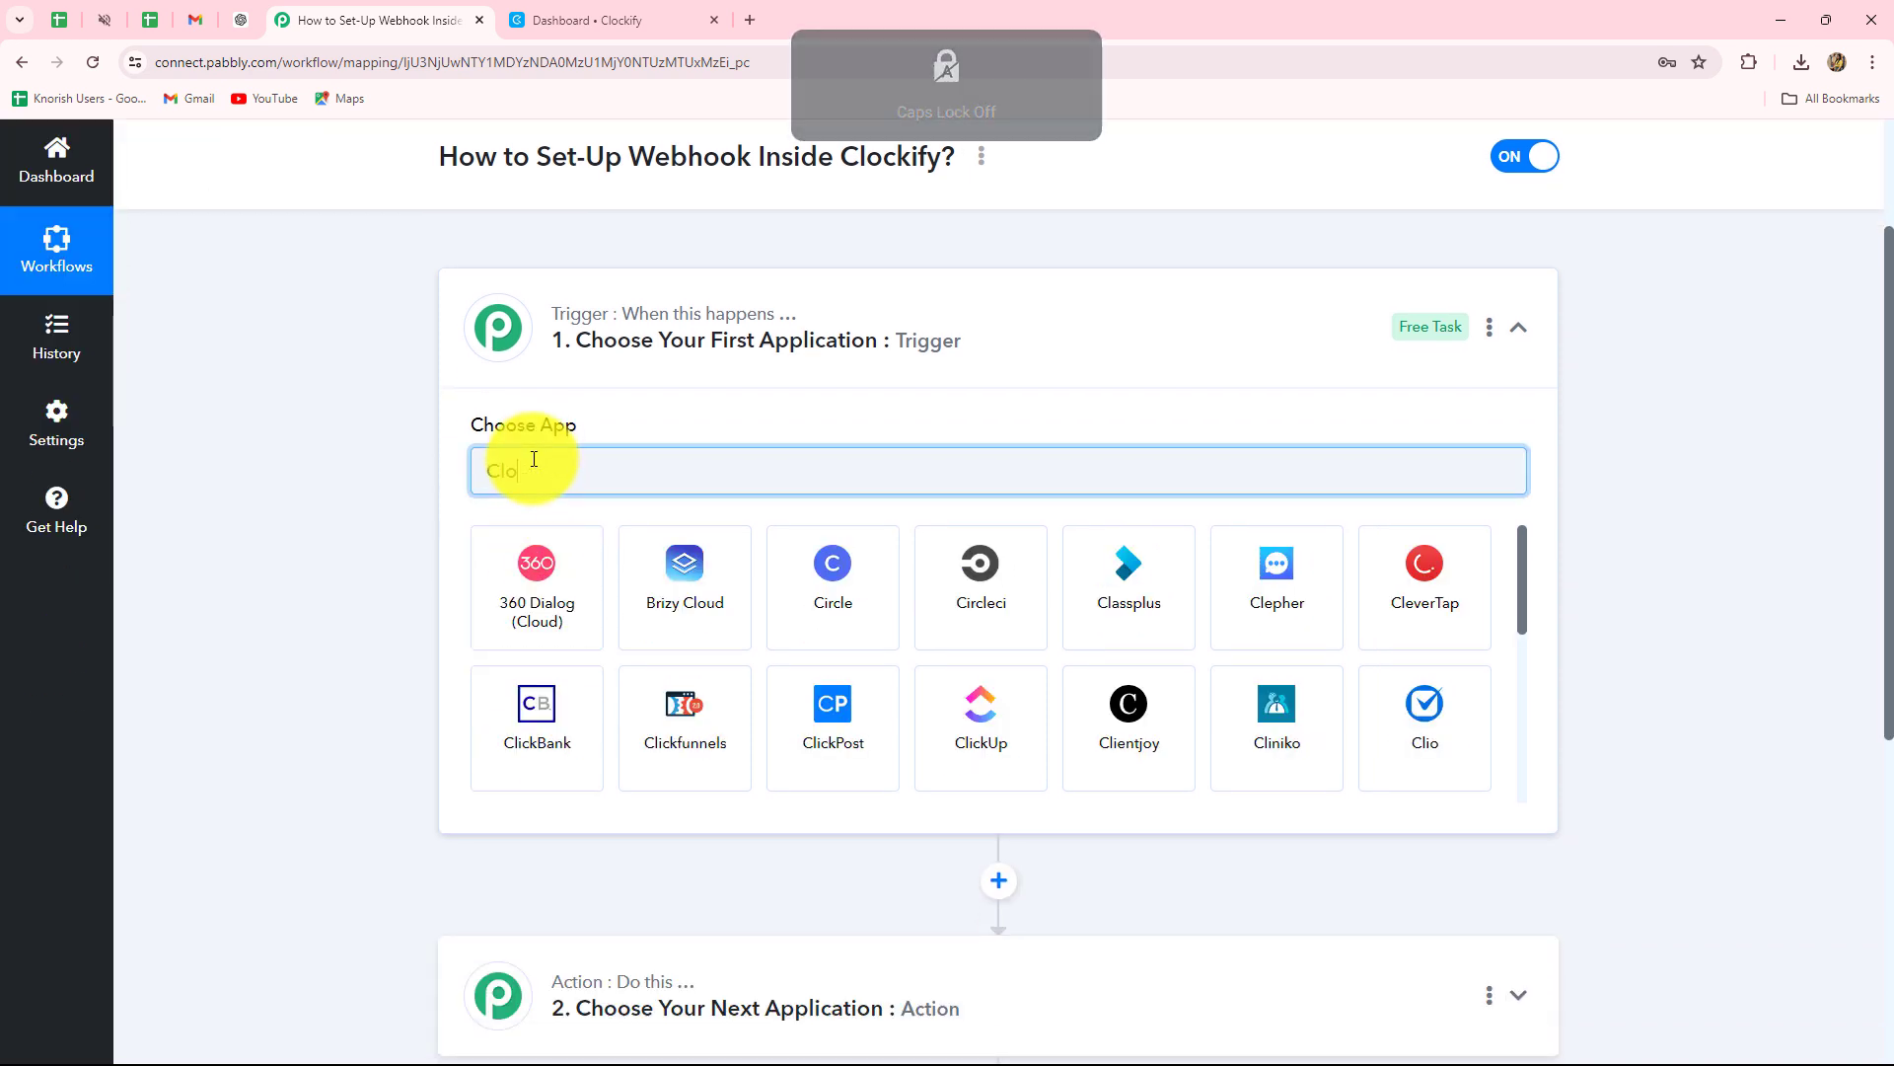
pyautogui.write('c')
pyautogui.click(537, 577)
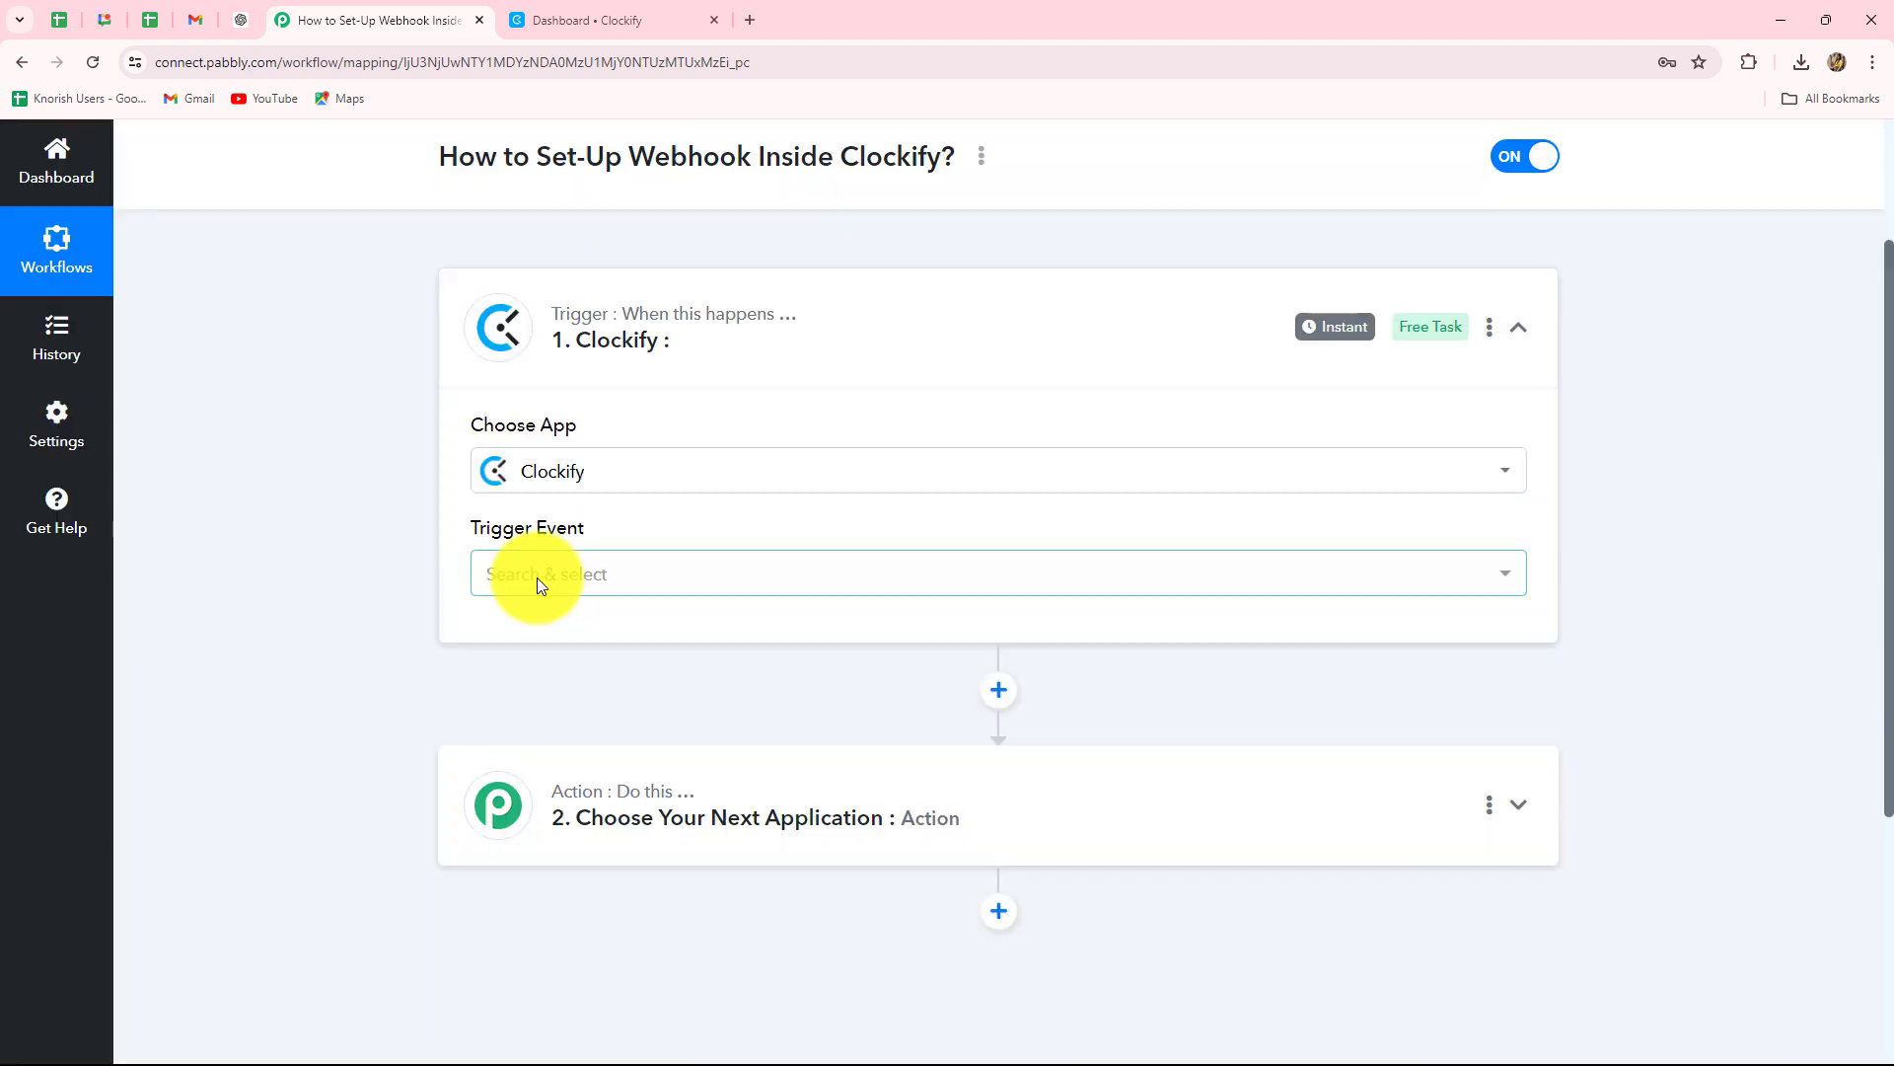
# Open the Clockify Trigger Event dropdown and browse the available events.
pyautogui.click(538, 584)
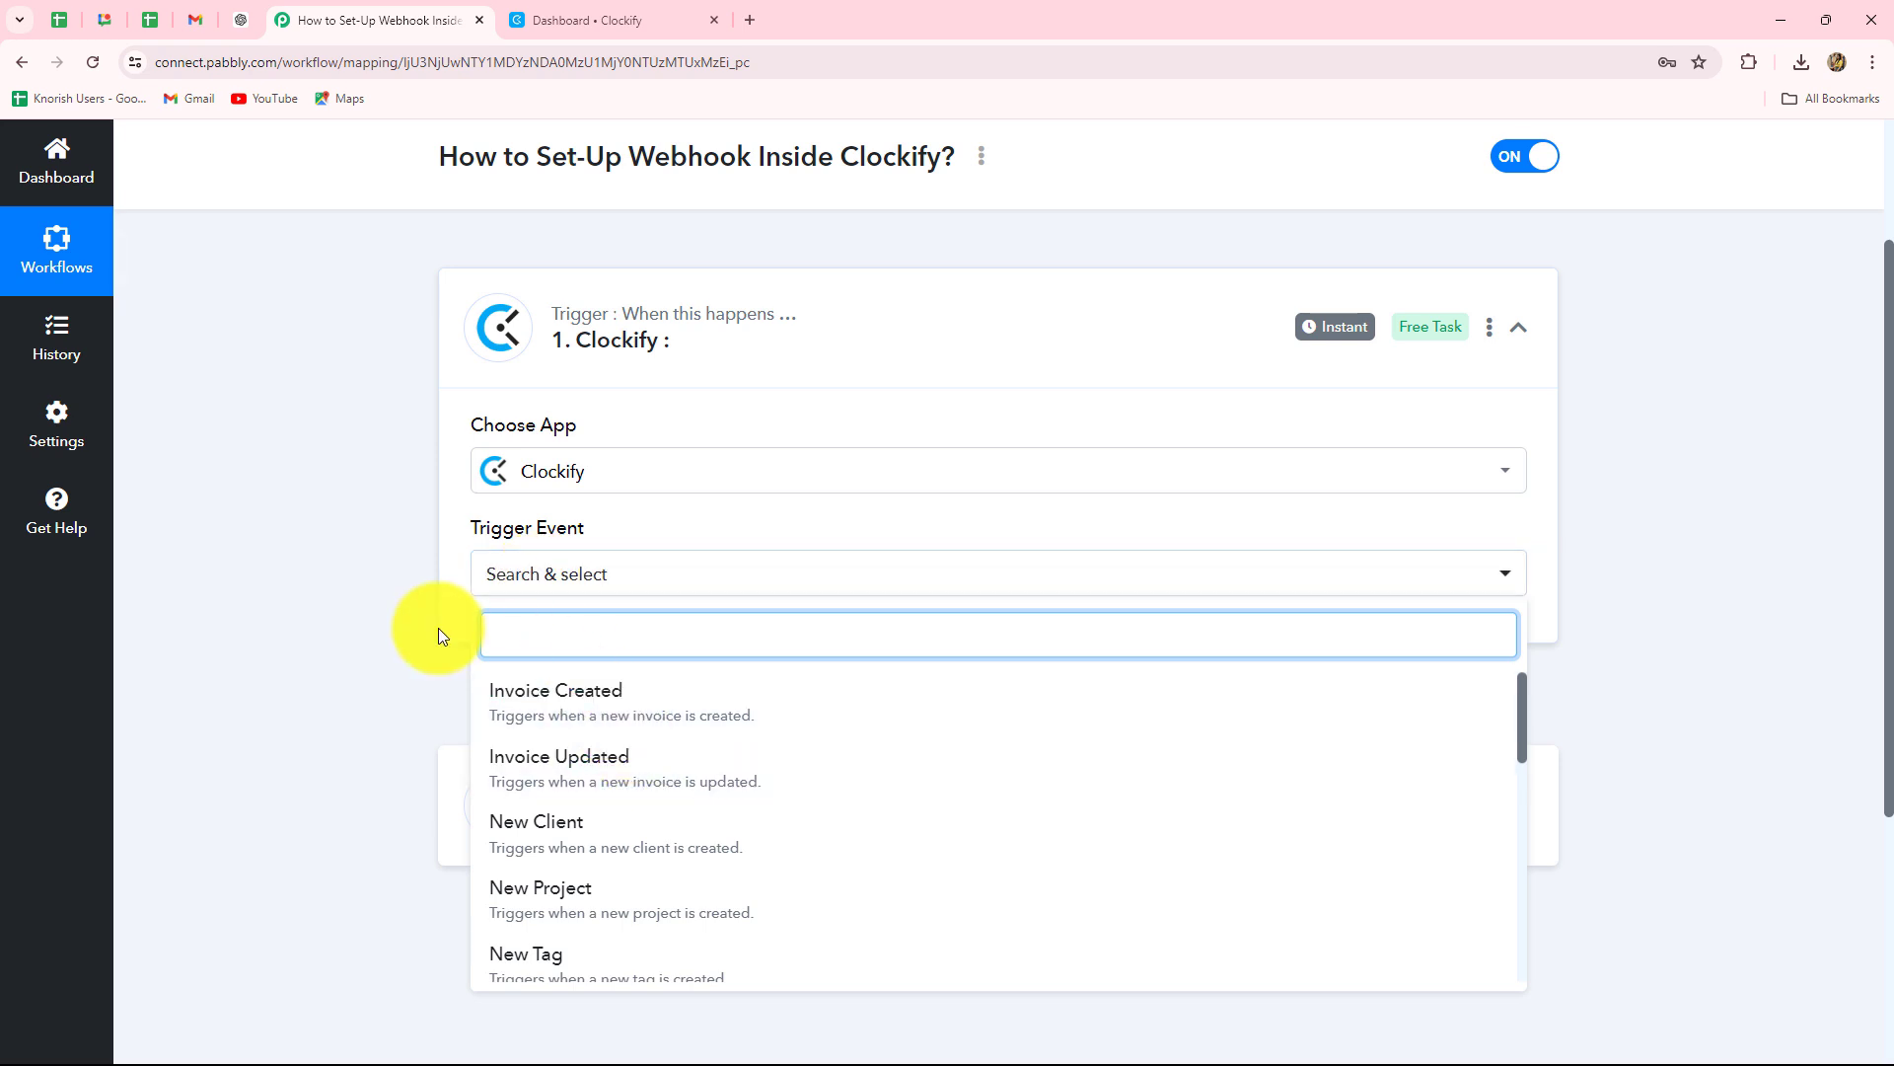
pyautogui.scroll(-4, 440, 636)
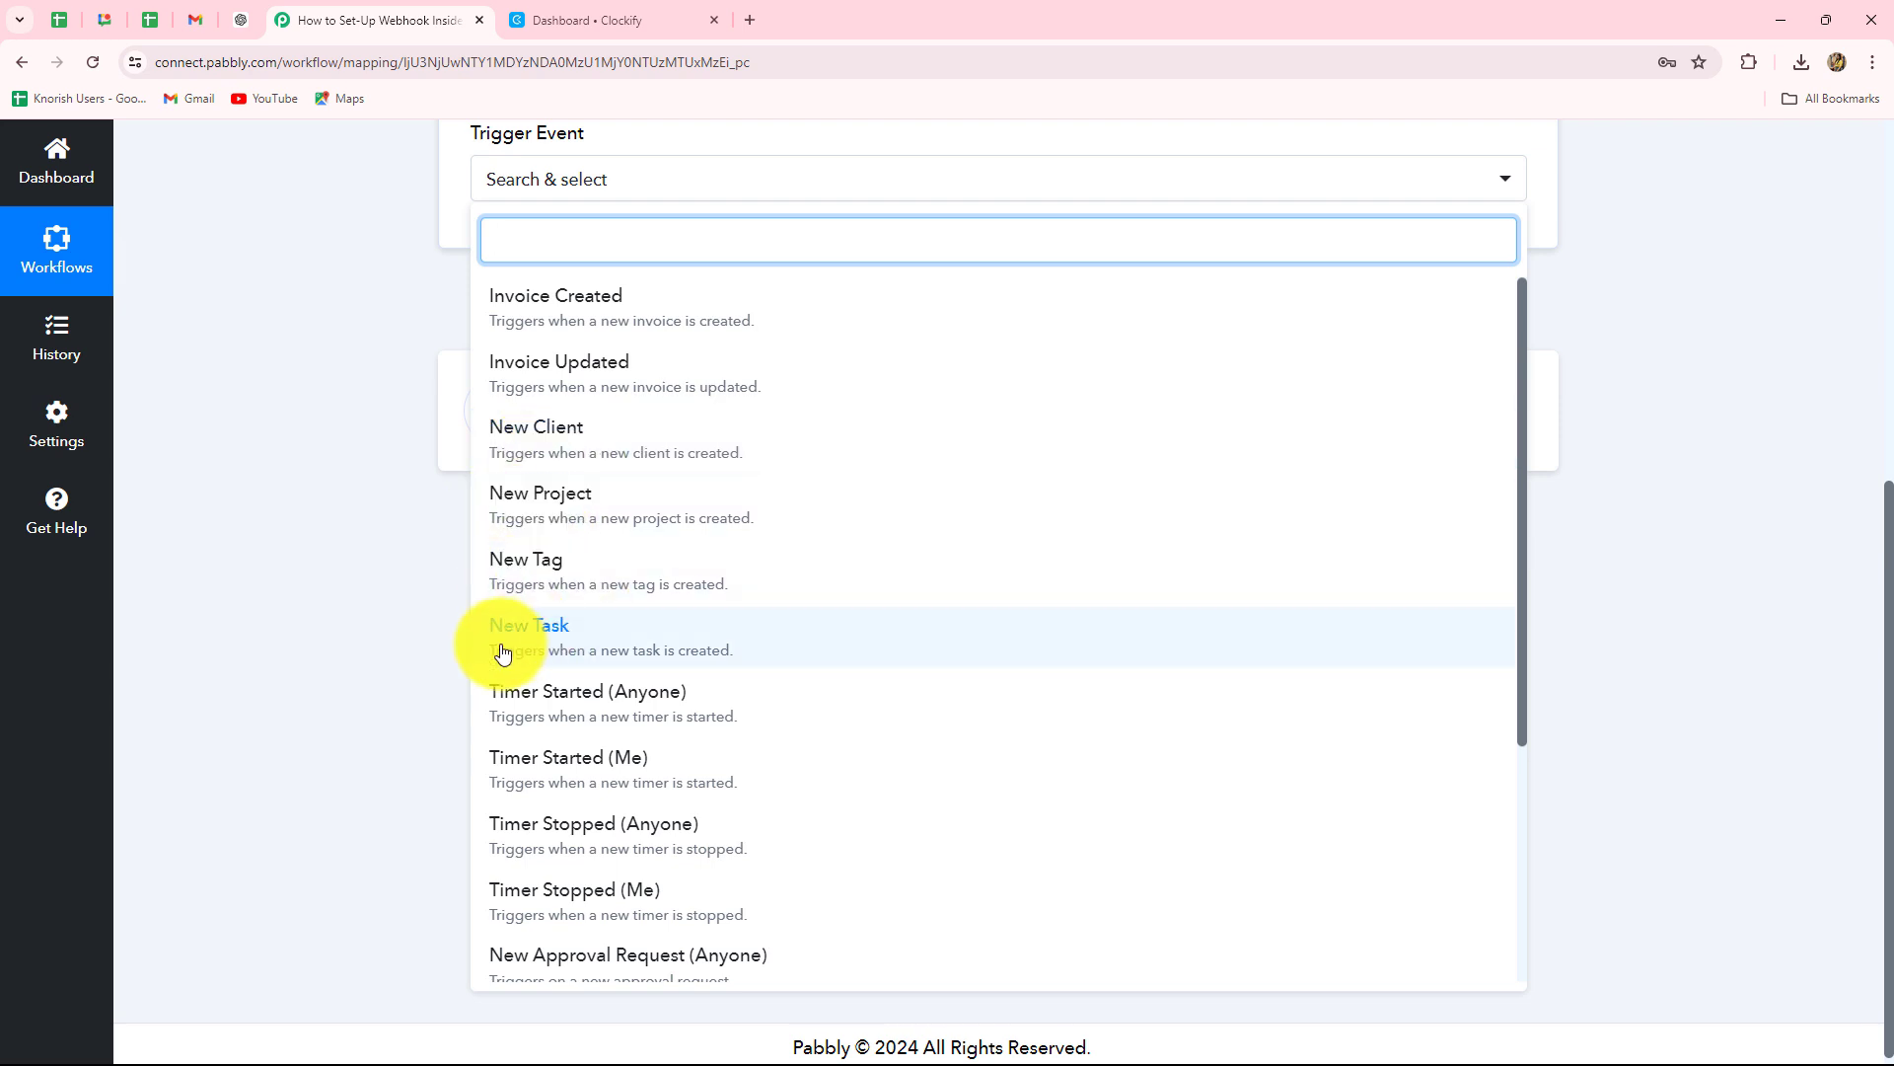
pyautogui.scroll(-3, 605, 643)
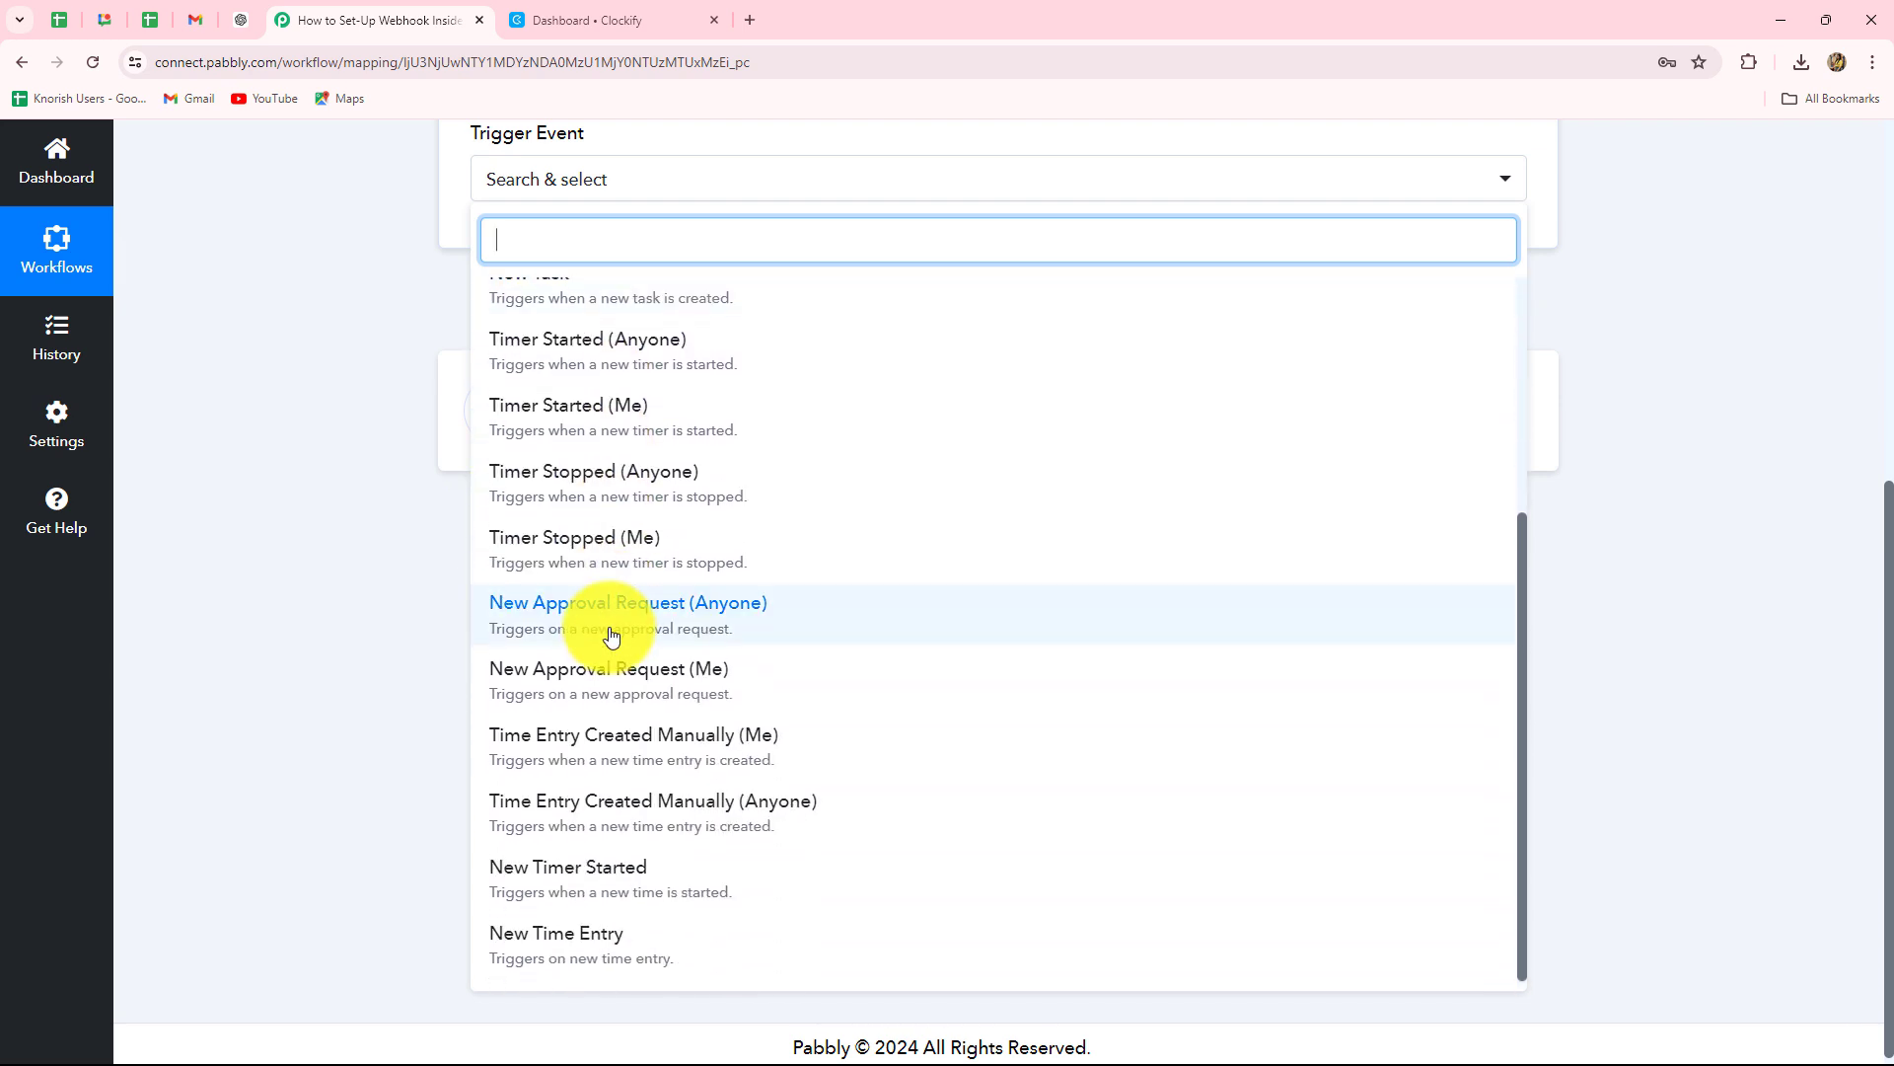
pyautogui.scroll(3, 611, 635)
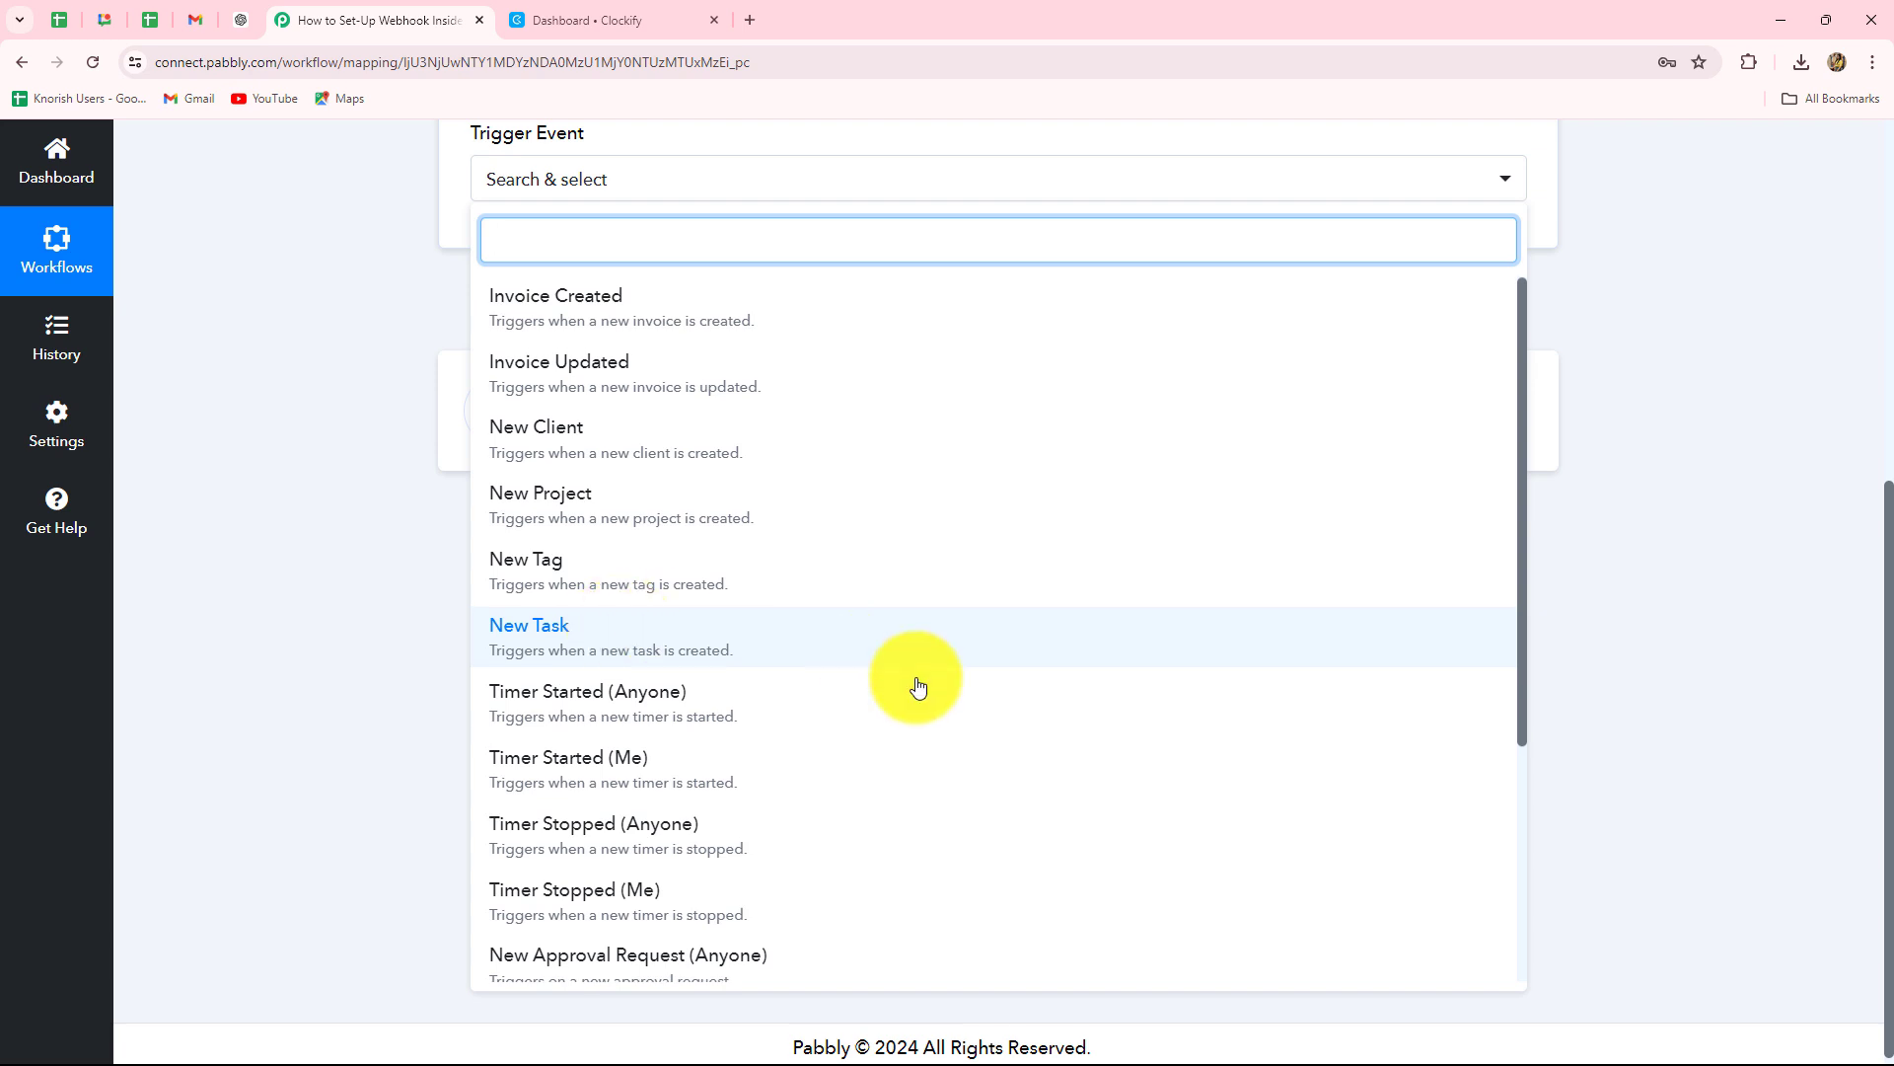
pyautogui.scroll(-3, 910, 684)
pyautogui.scroll(3, 910, 688)
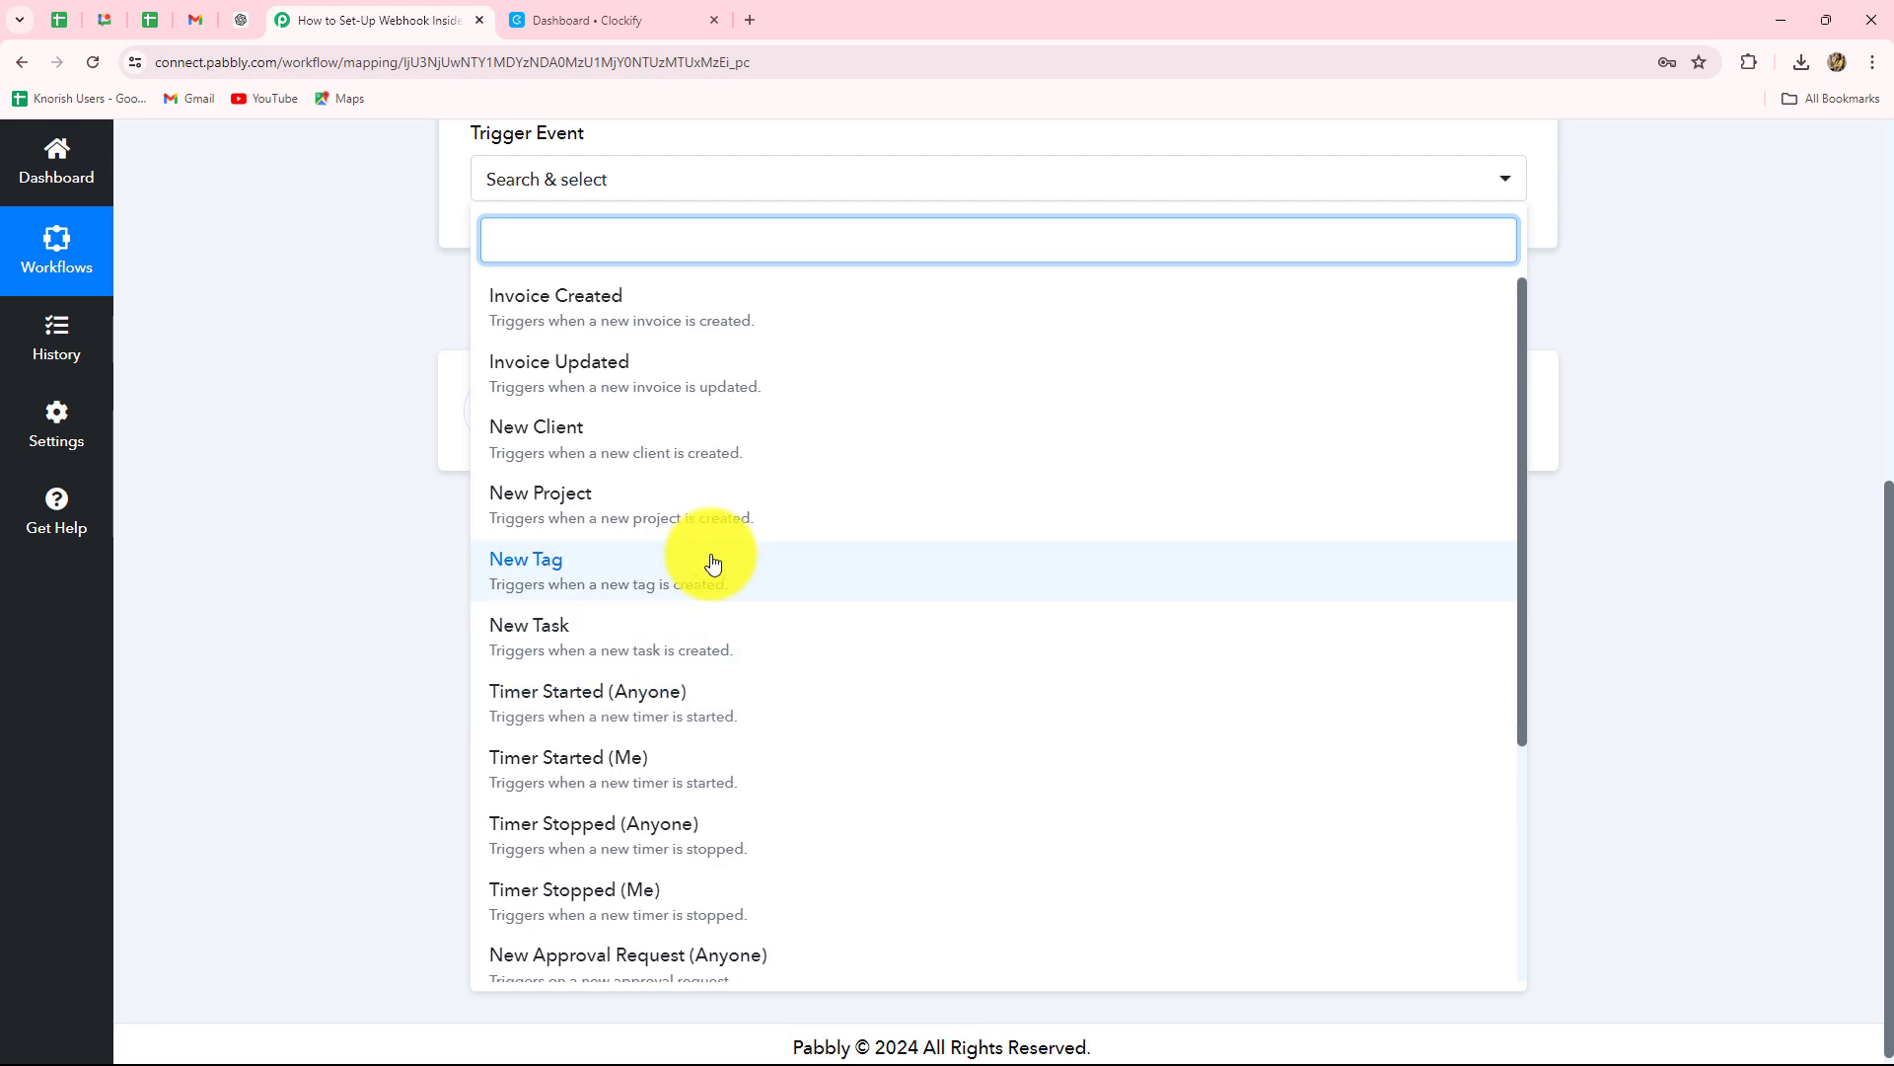
# Pick New Project as the Clockify trigger event.
pyautogui.click(604, 505)
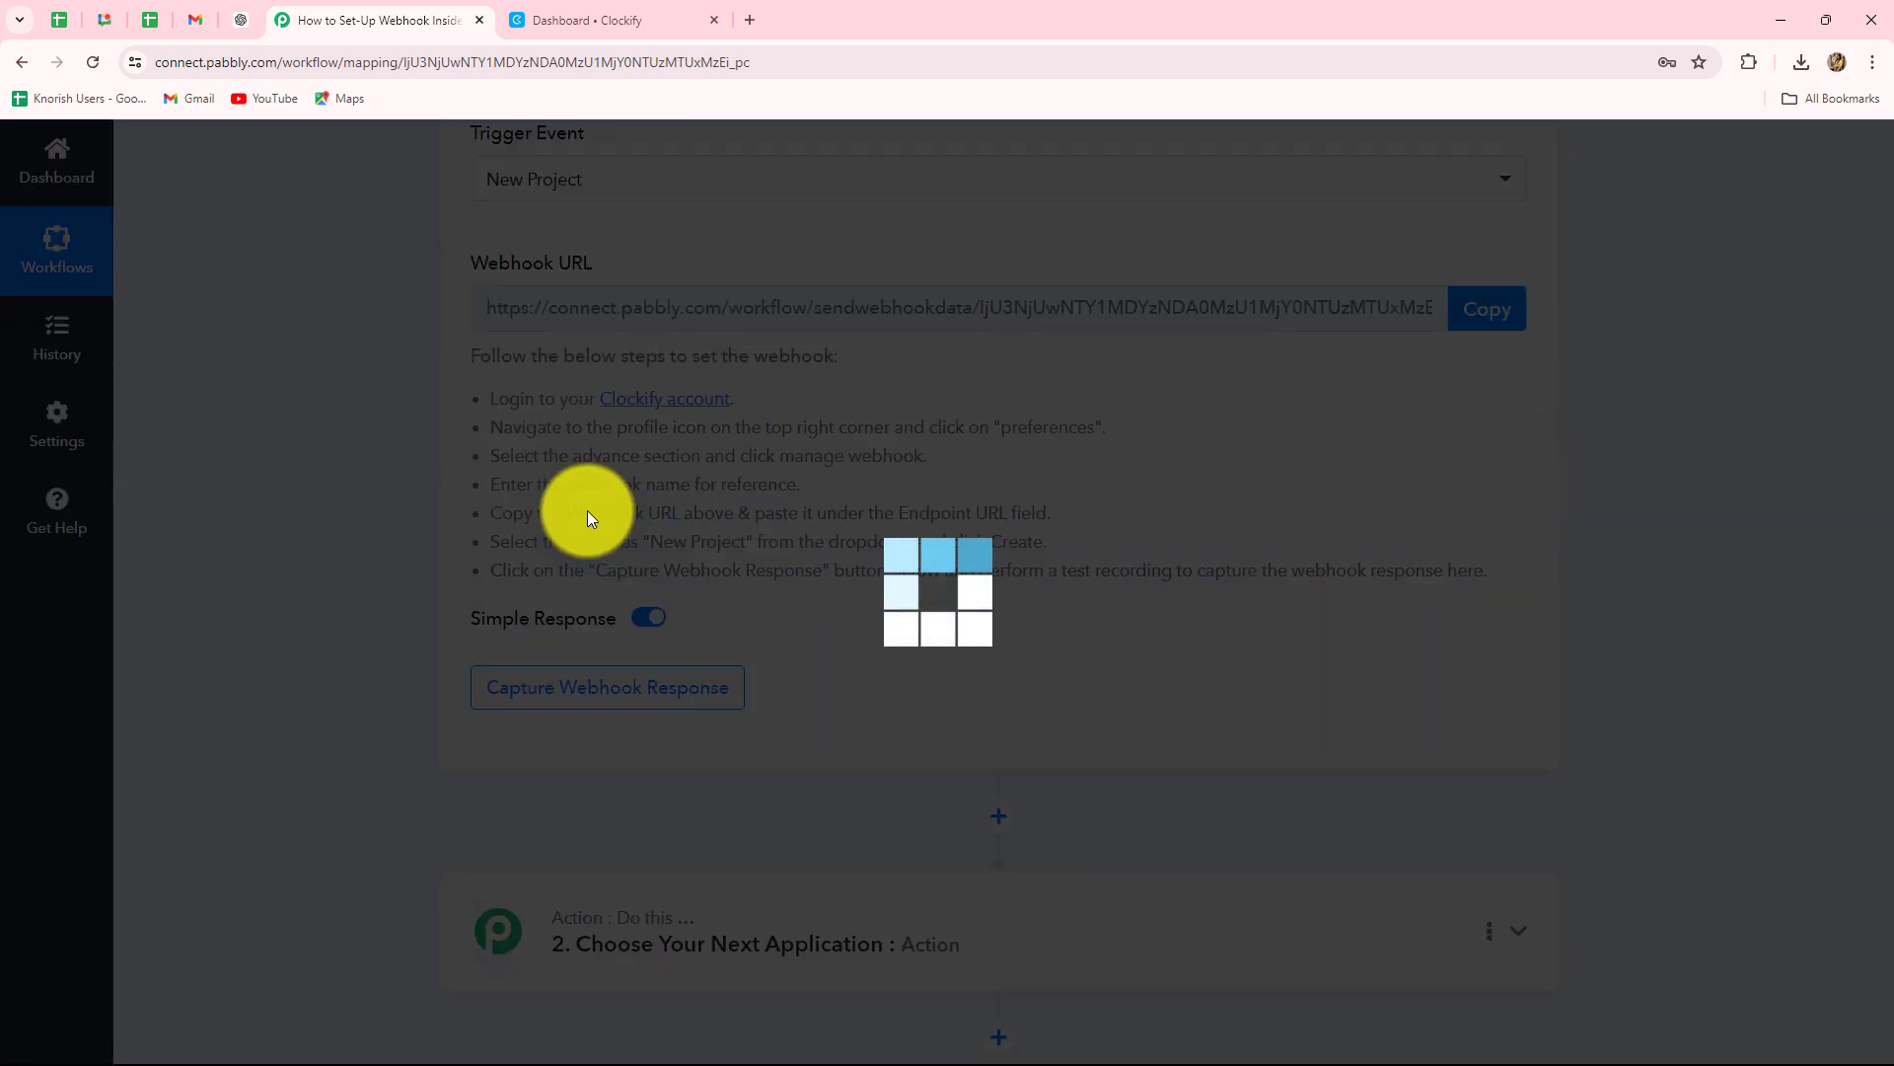
pyautogui.scroll(3, 476, 327)
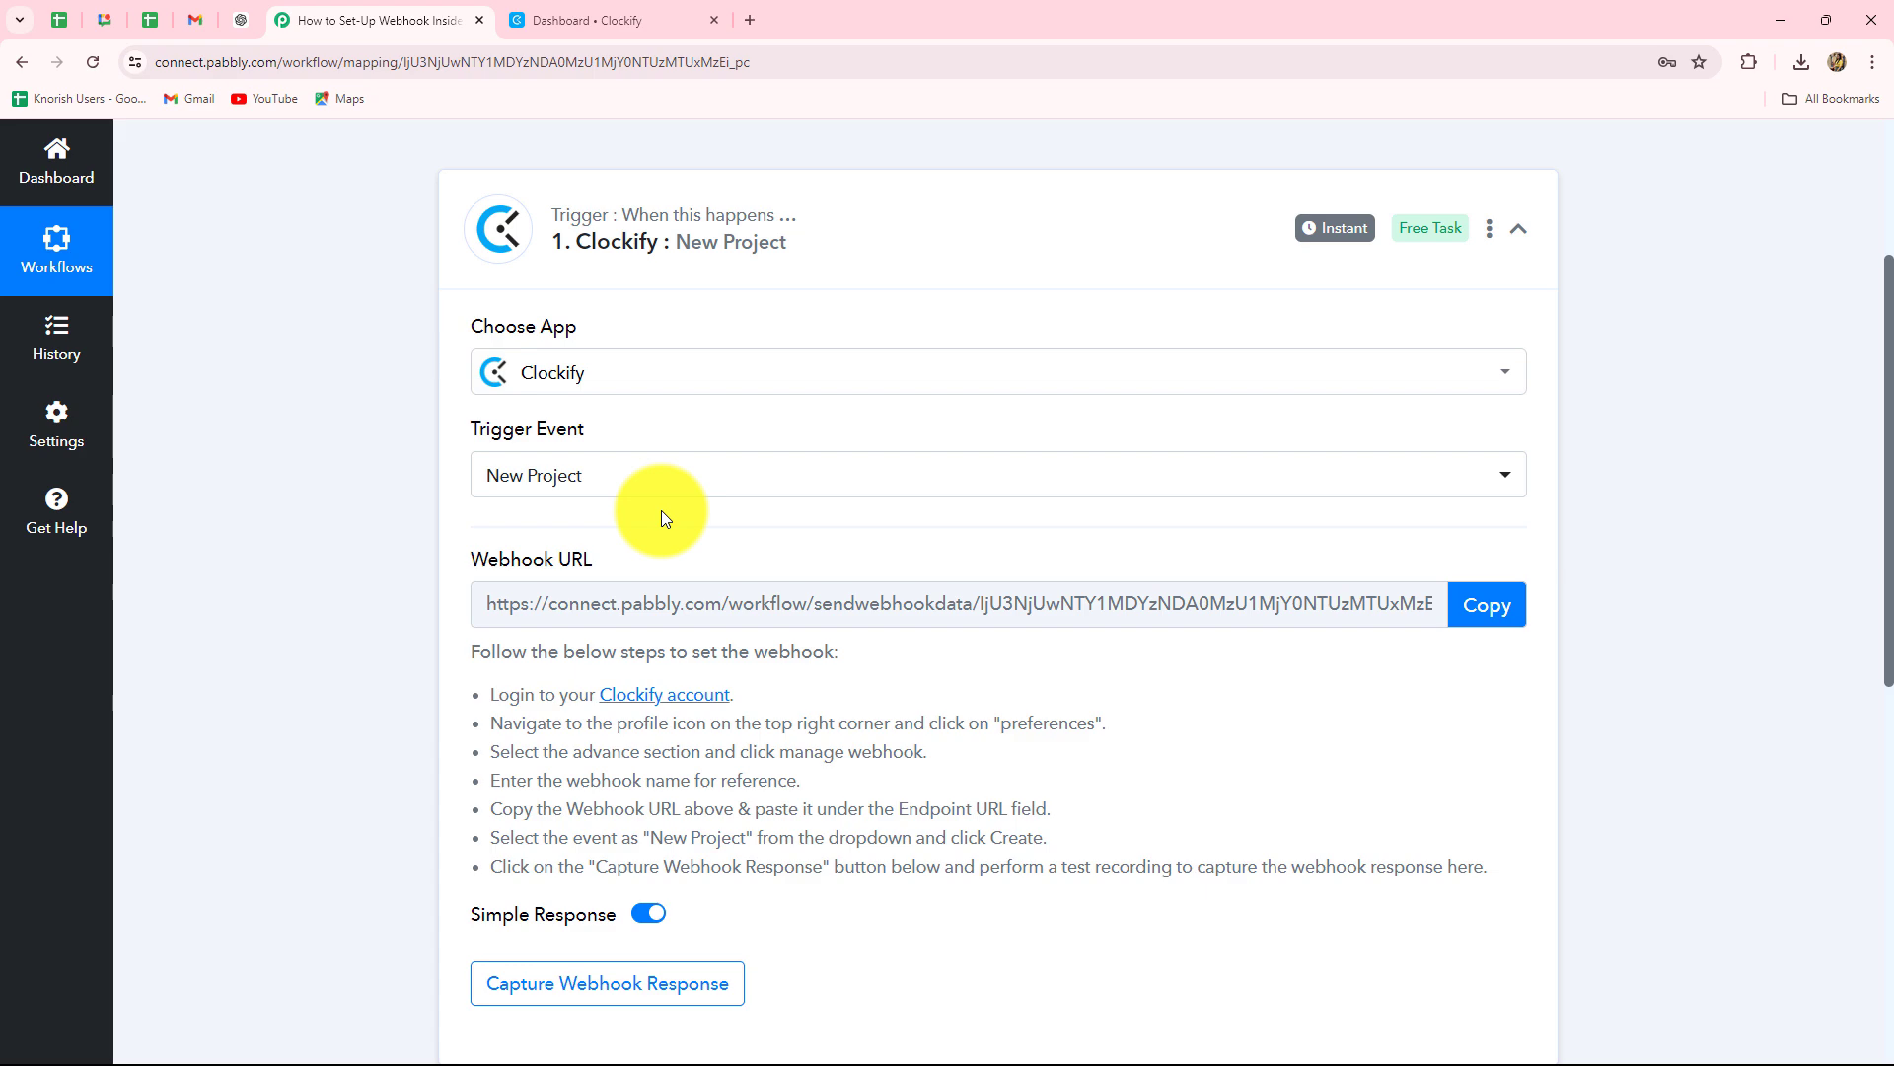
pyautogui.scroll(-2, 562, 479)
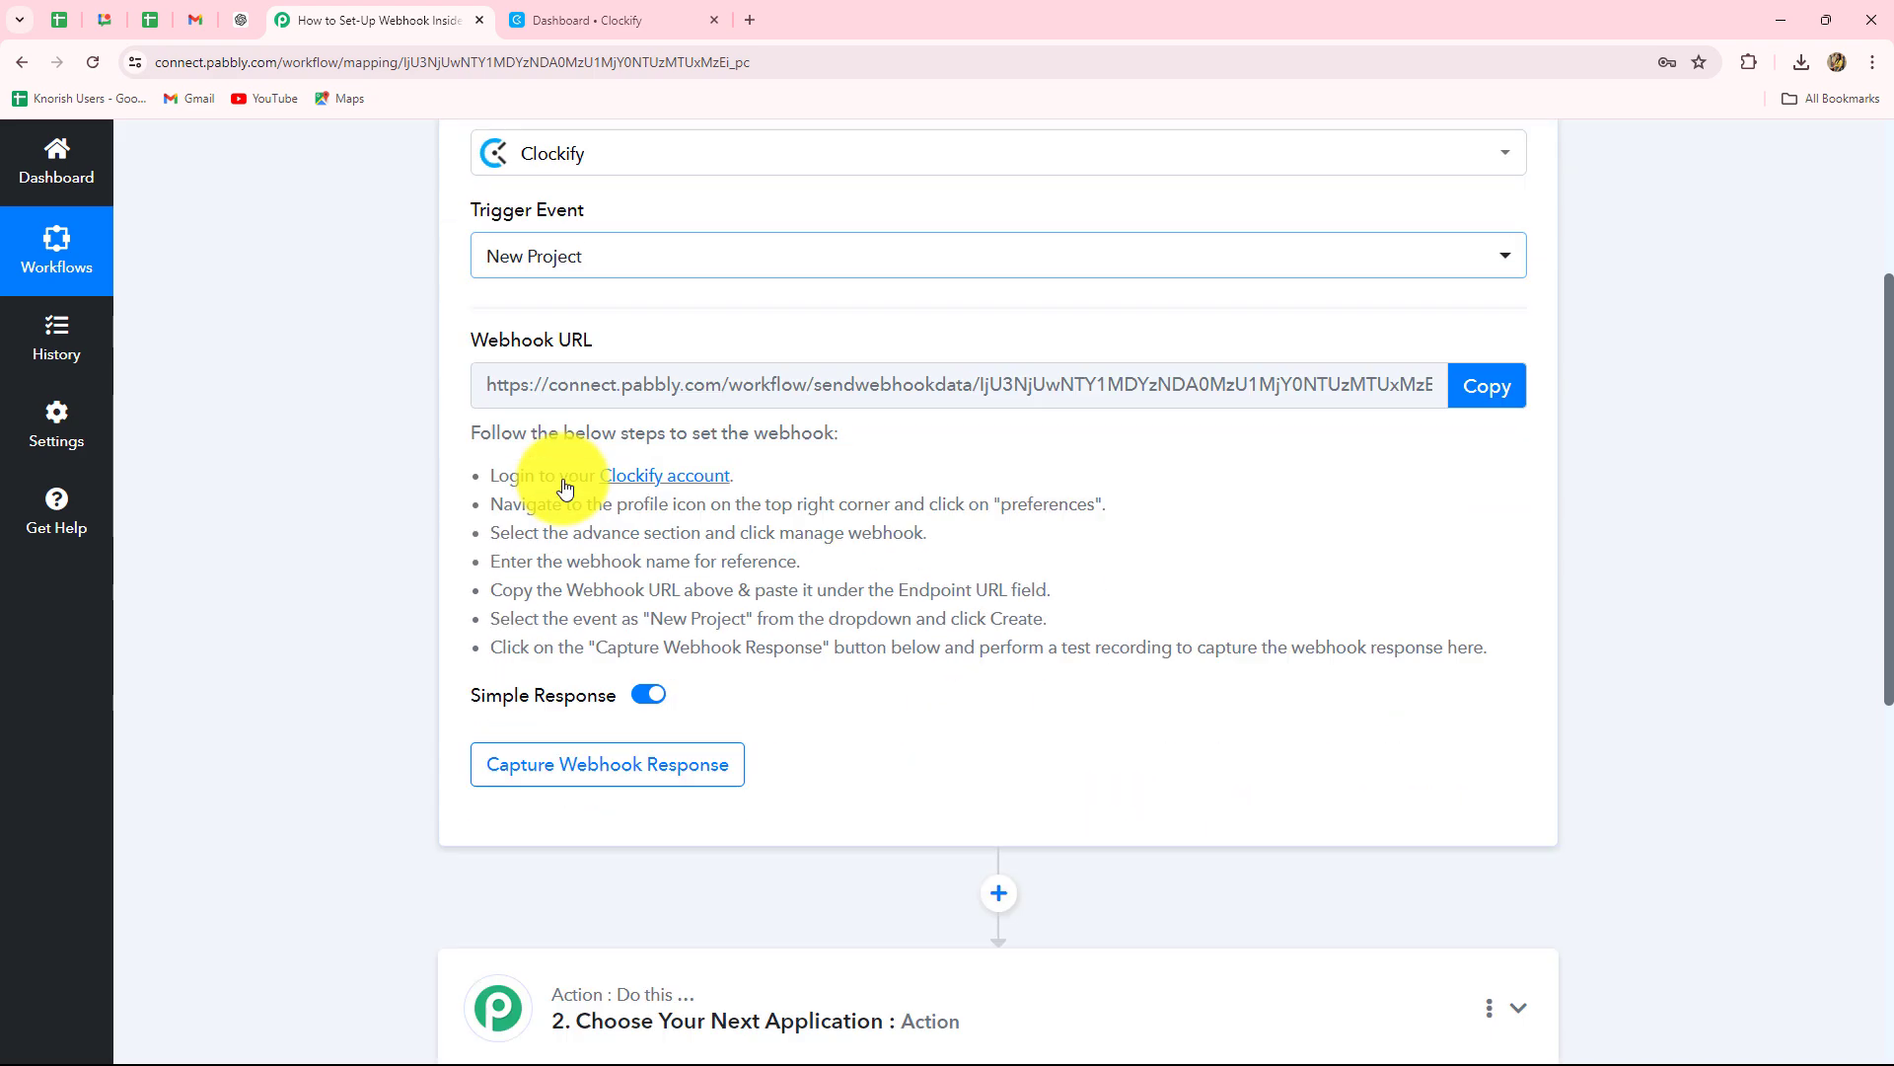
pyautogui.scroll(-1, 564, 488)
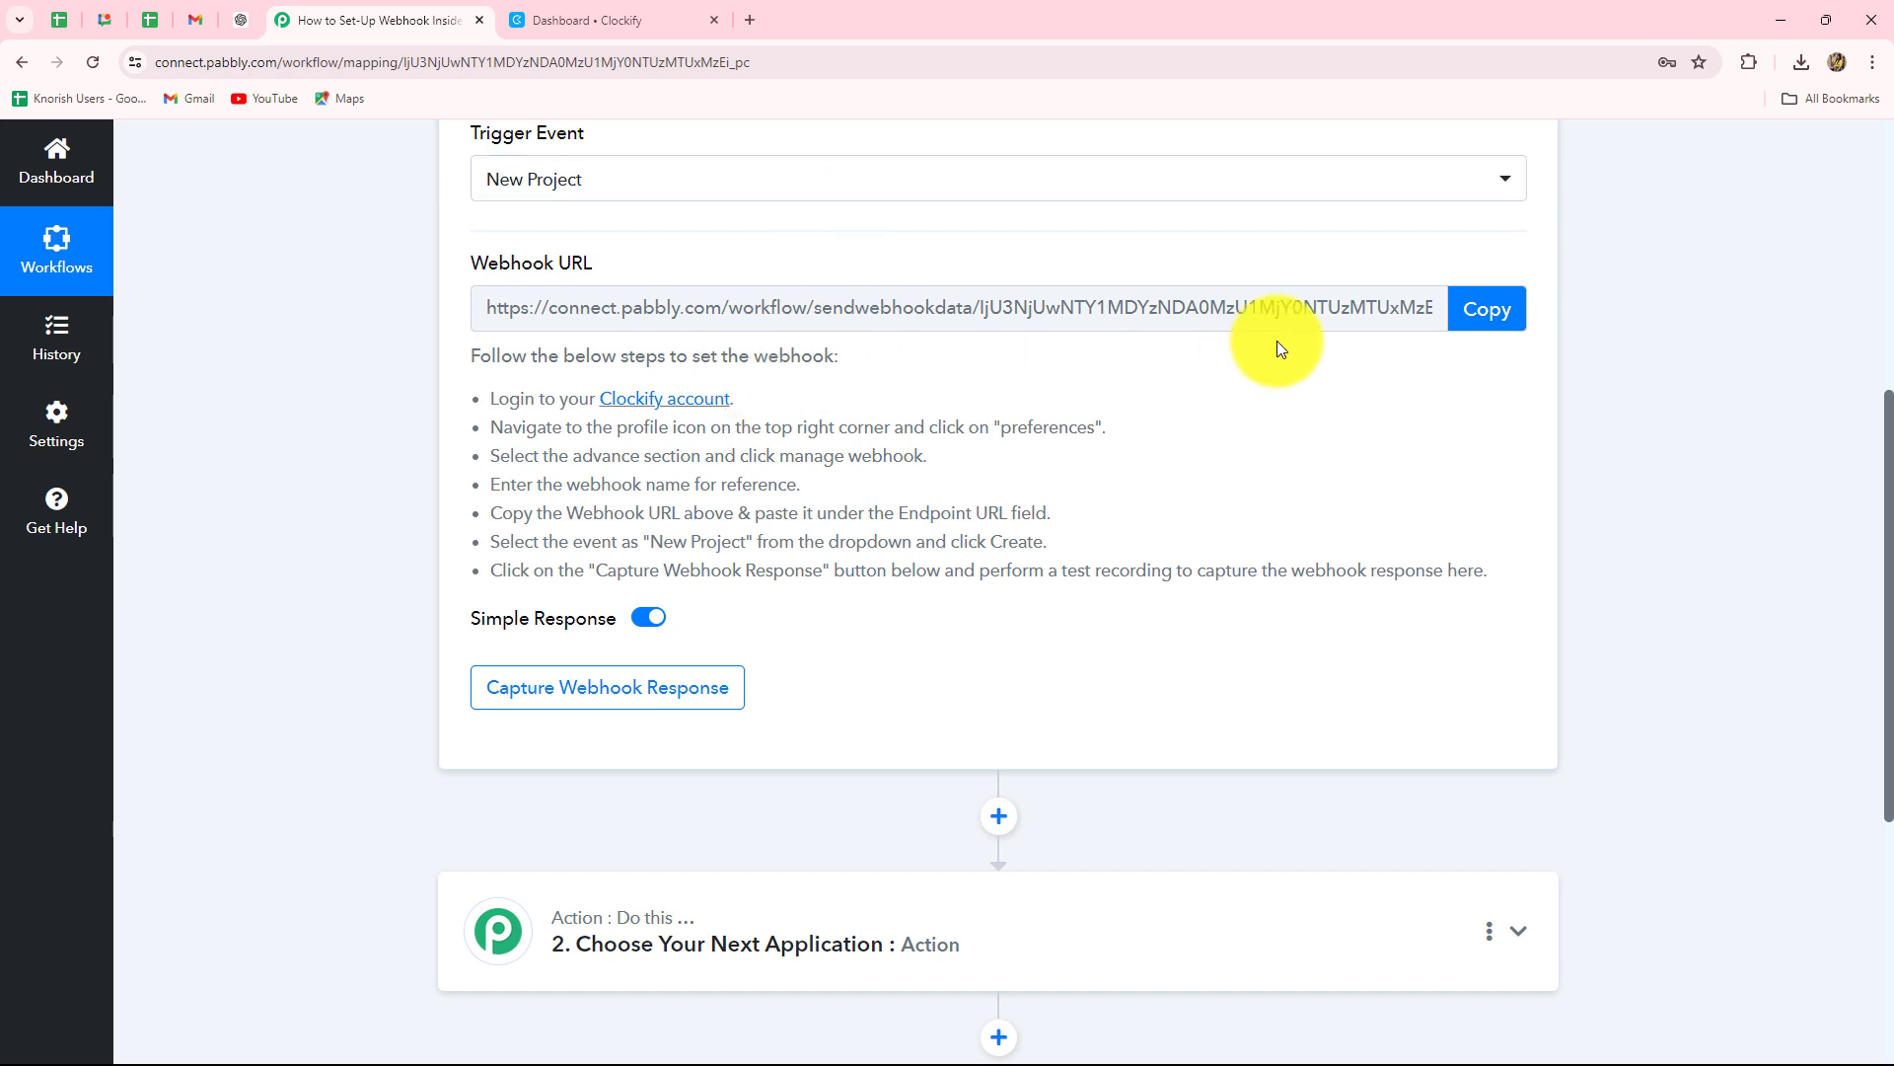
# Read the webhook setup instructions and copy the trigger's webhook URL.
pyautogui.moveTo(477, 405); pyautogui.dragTo(1471, 592)
pyautogui.click(1411, 490)
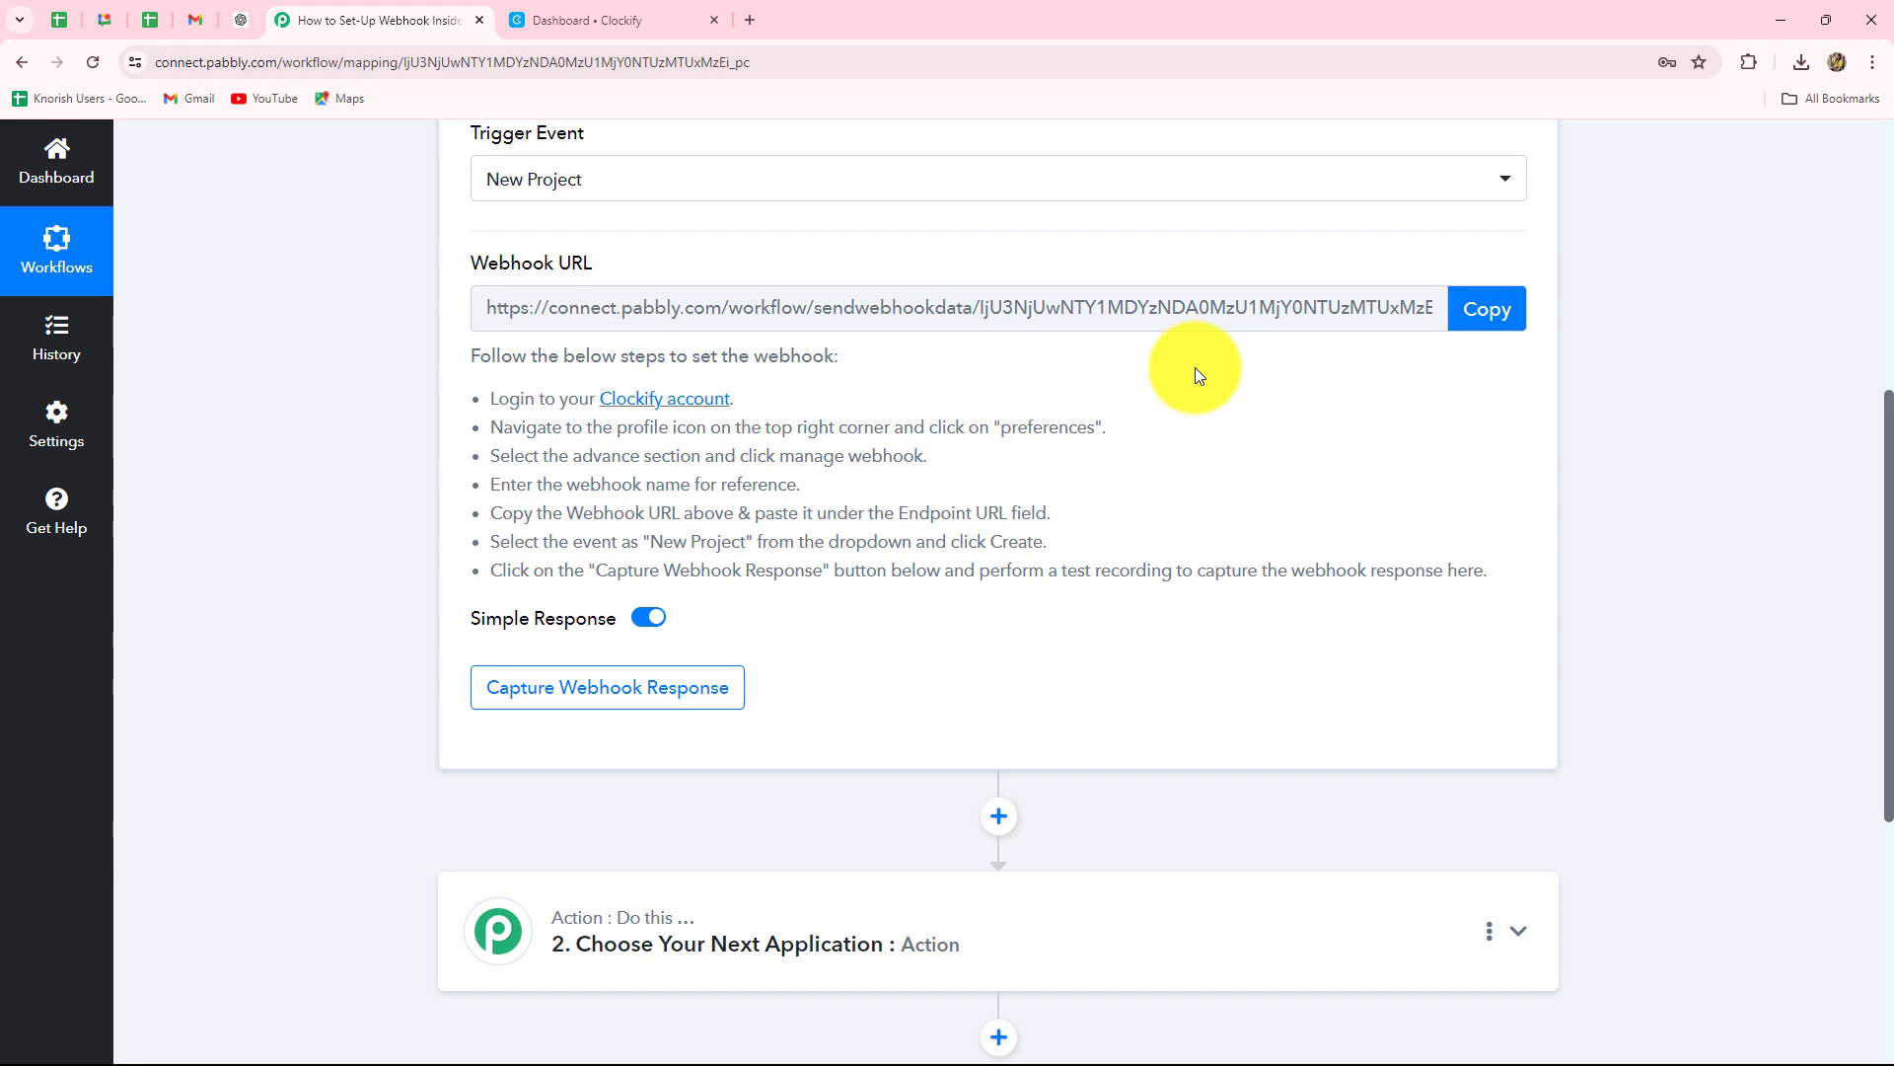
pyautogui.scroll(3, 1194, 370)
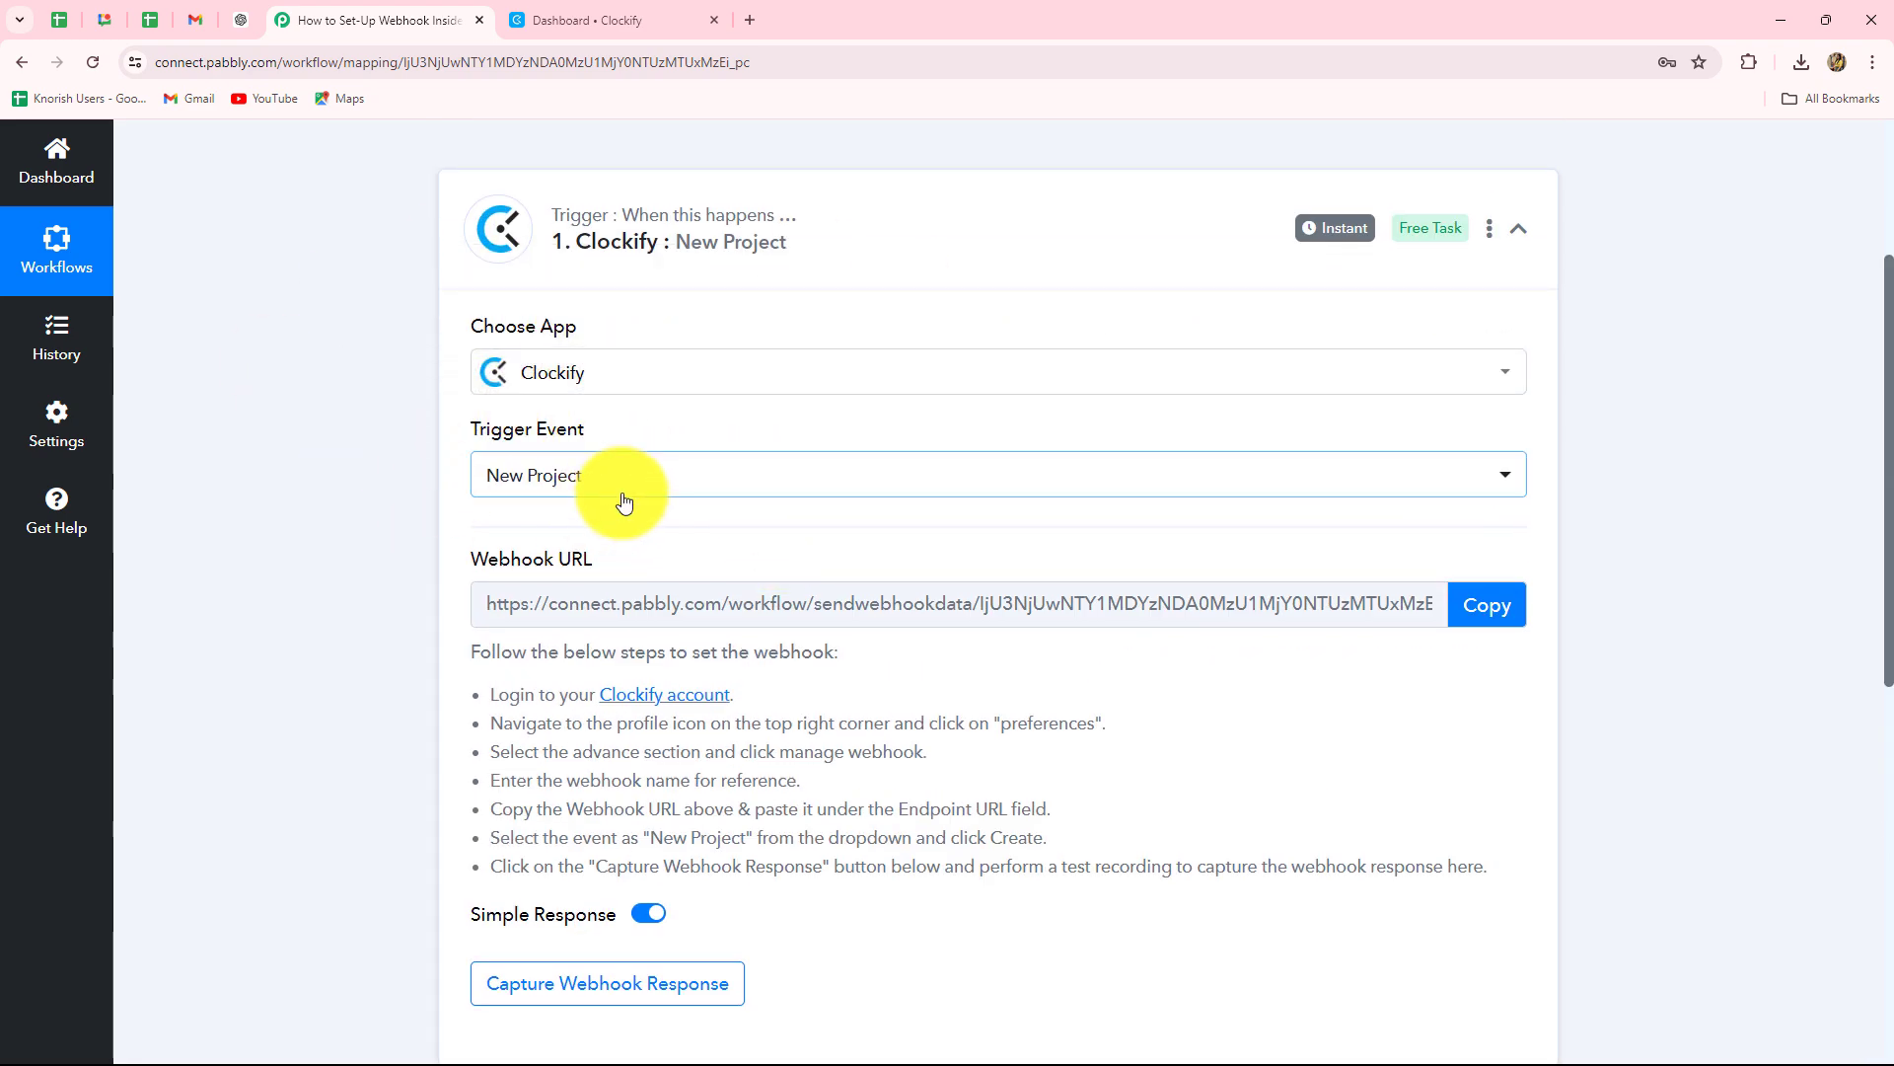
pyautogui.click(1480, 606)
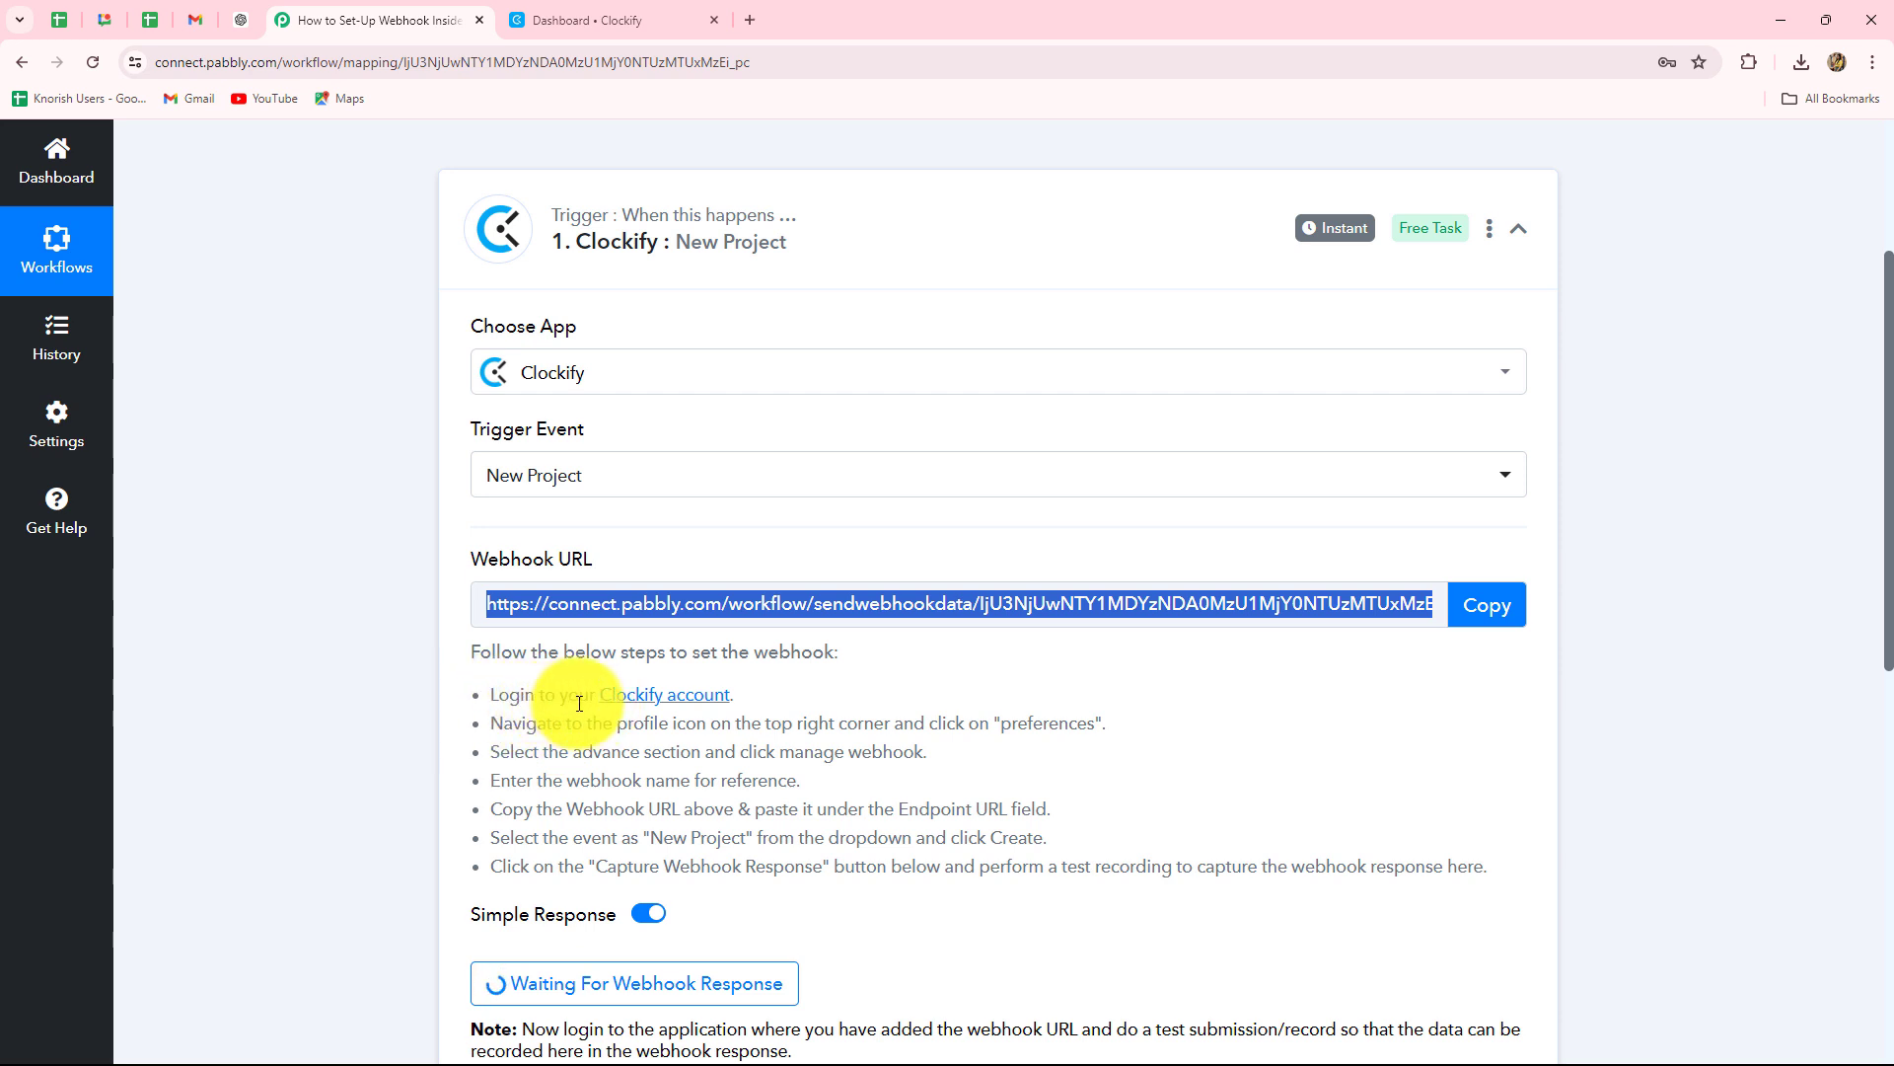
# In Clockify, go avatar > Preferences > Advanced > Manage webhooks and start a new webhook.
pyautogui.click(606, 15)
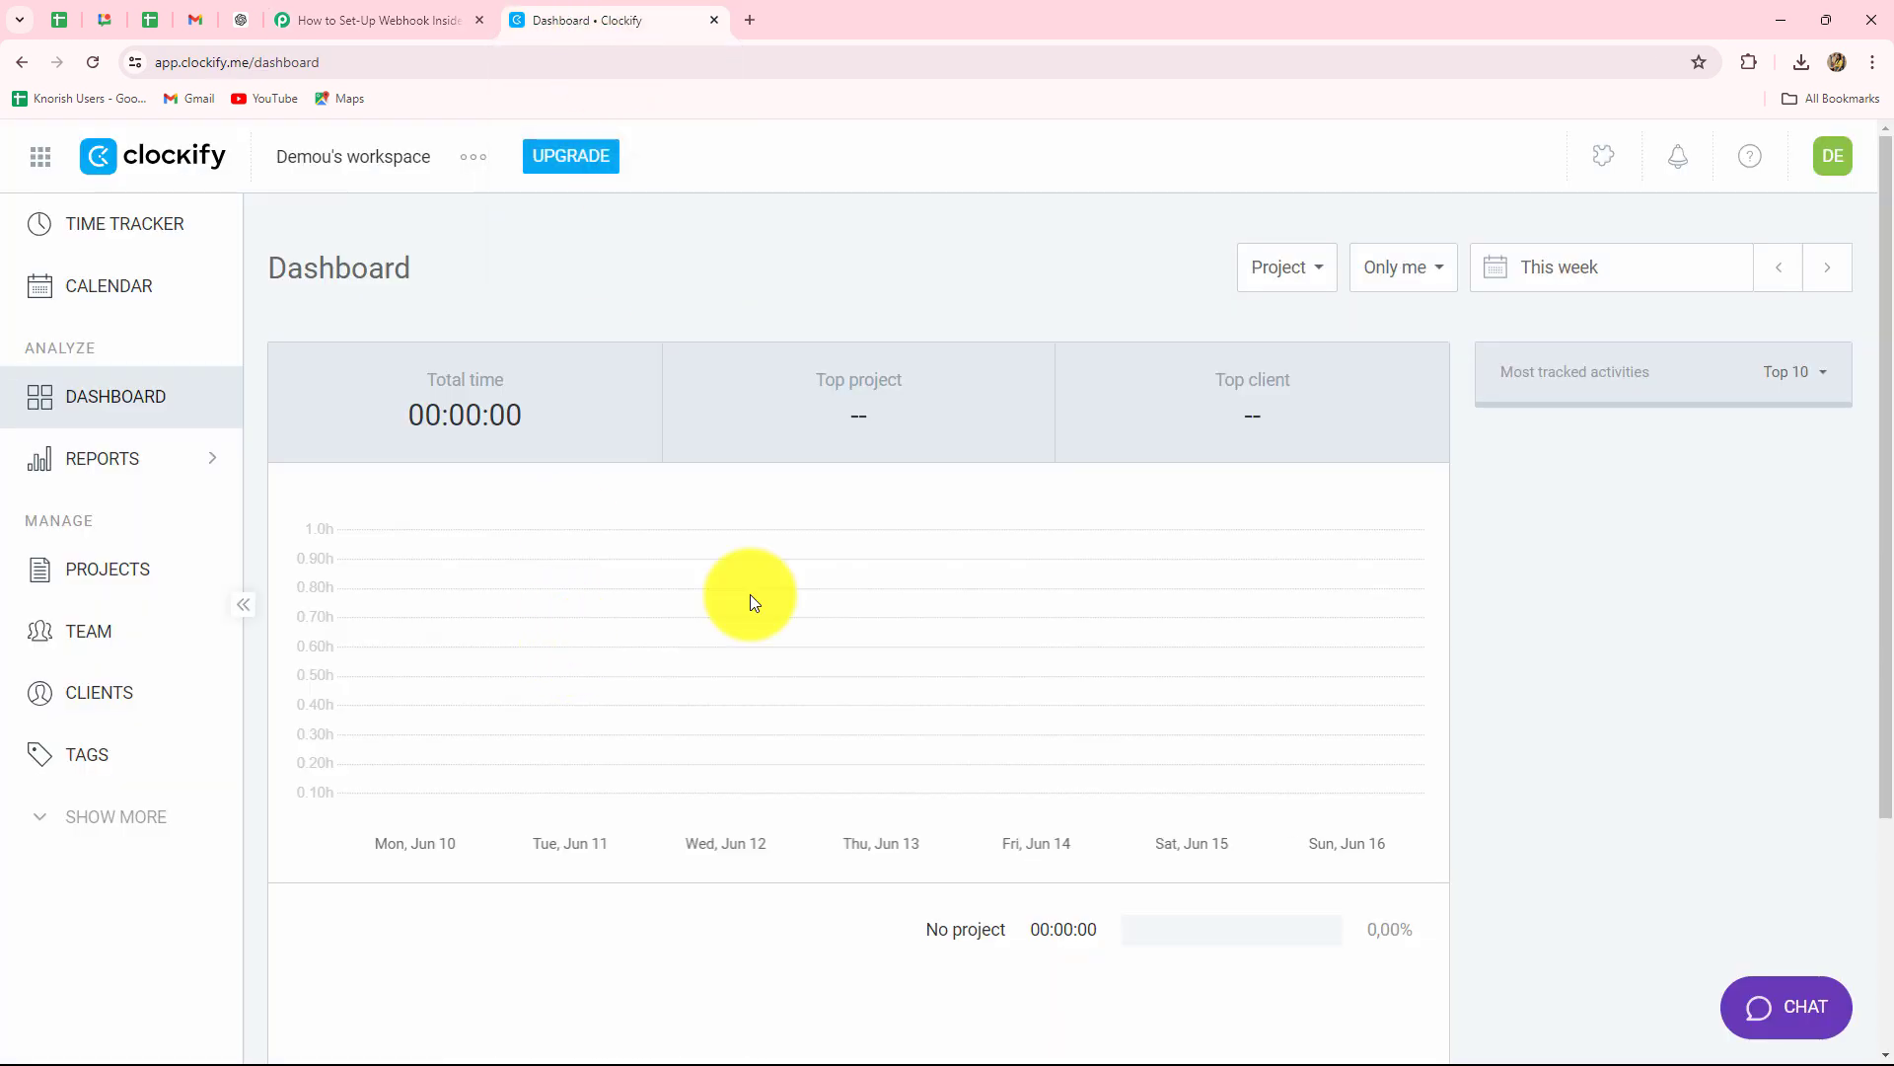
pyautogui.click(1840, 165)
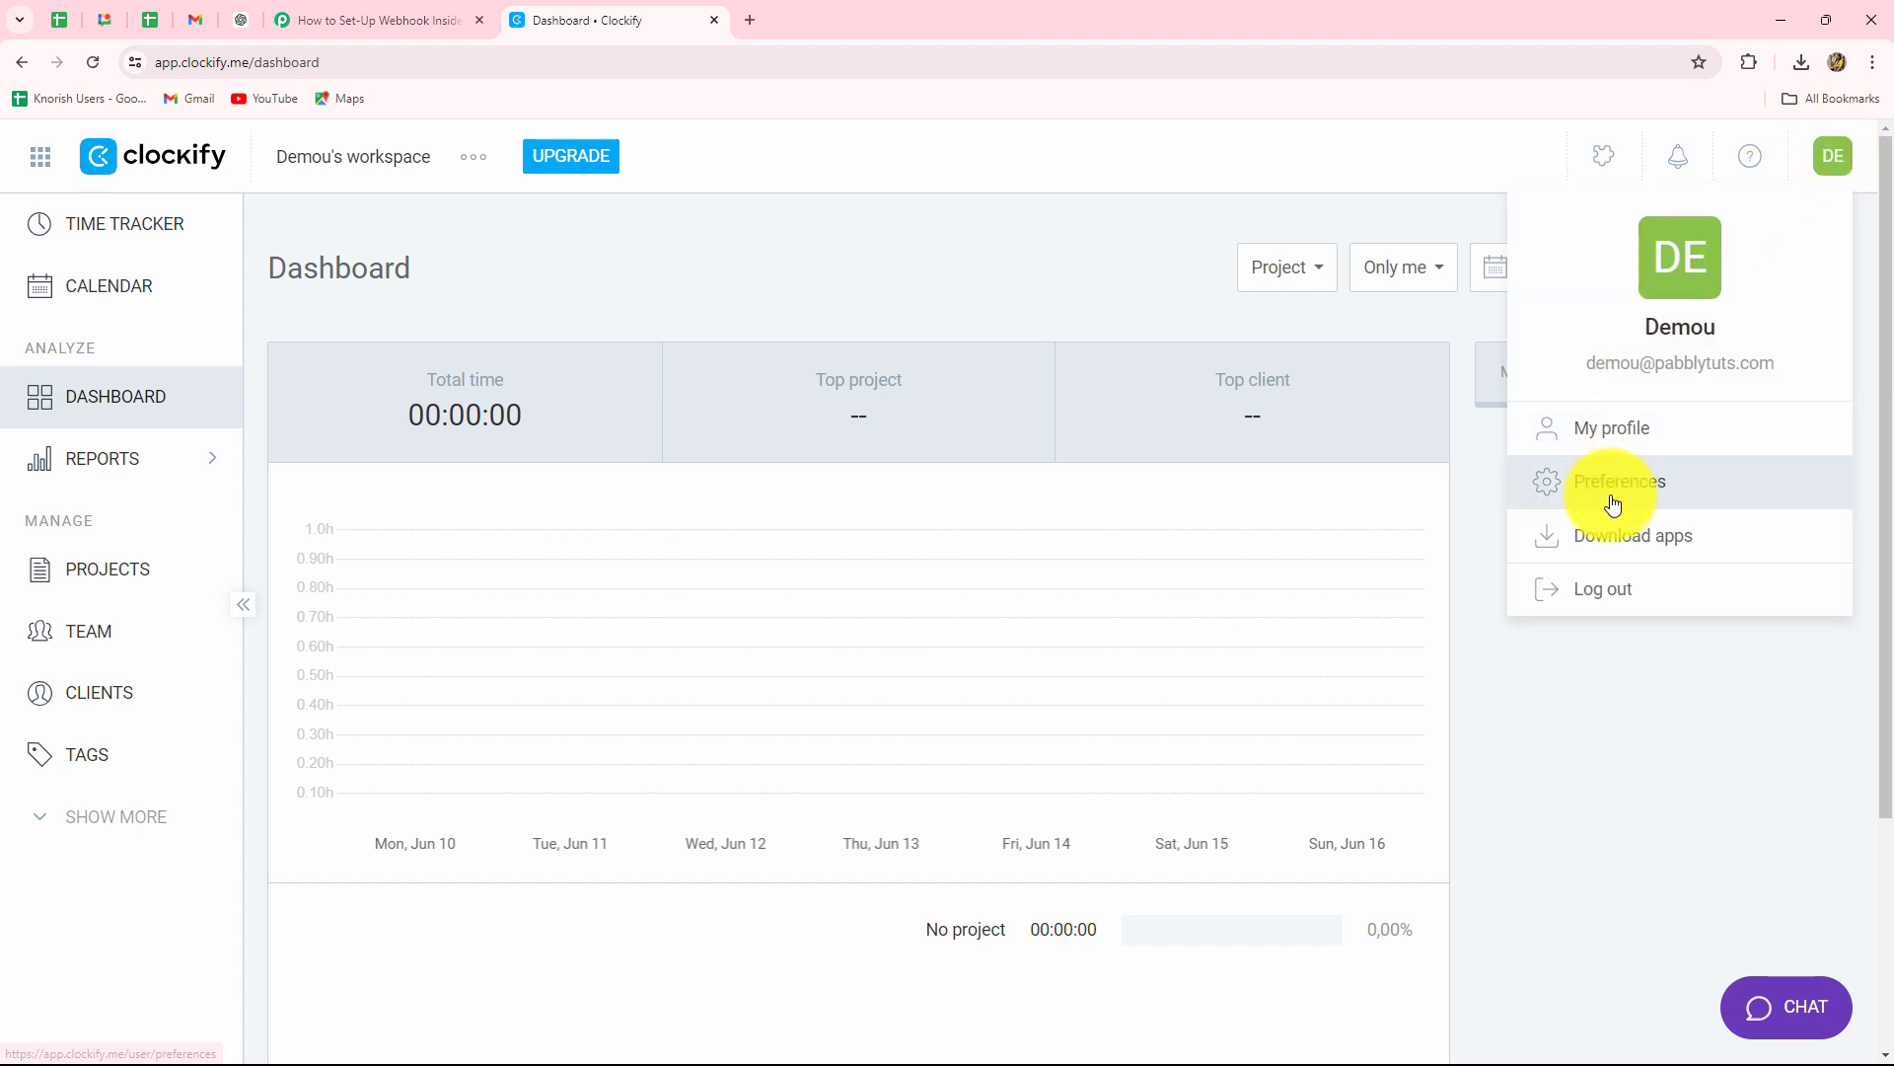
pyautogui.click(1617, 490)
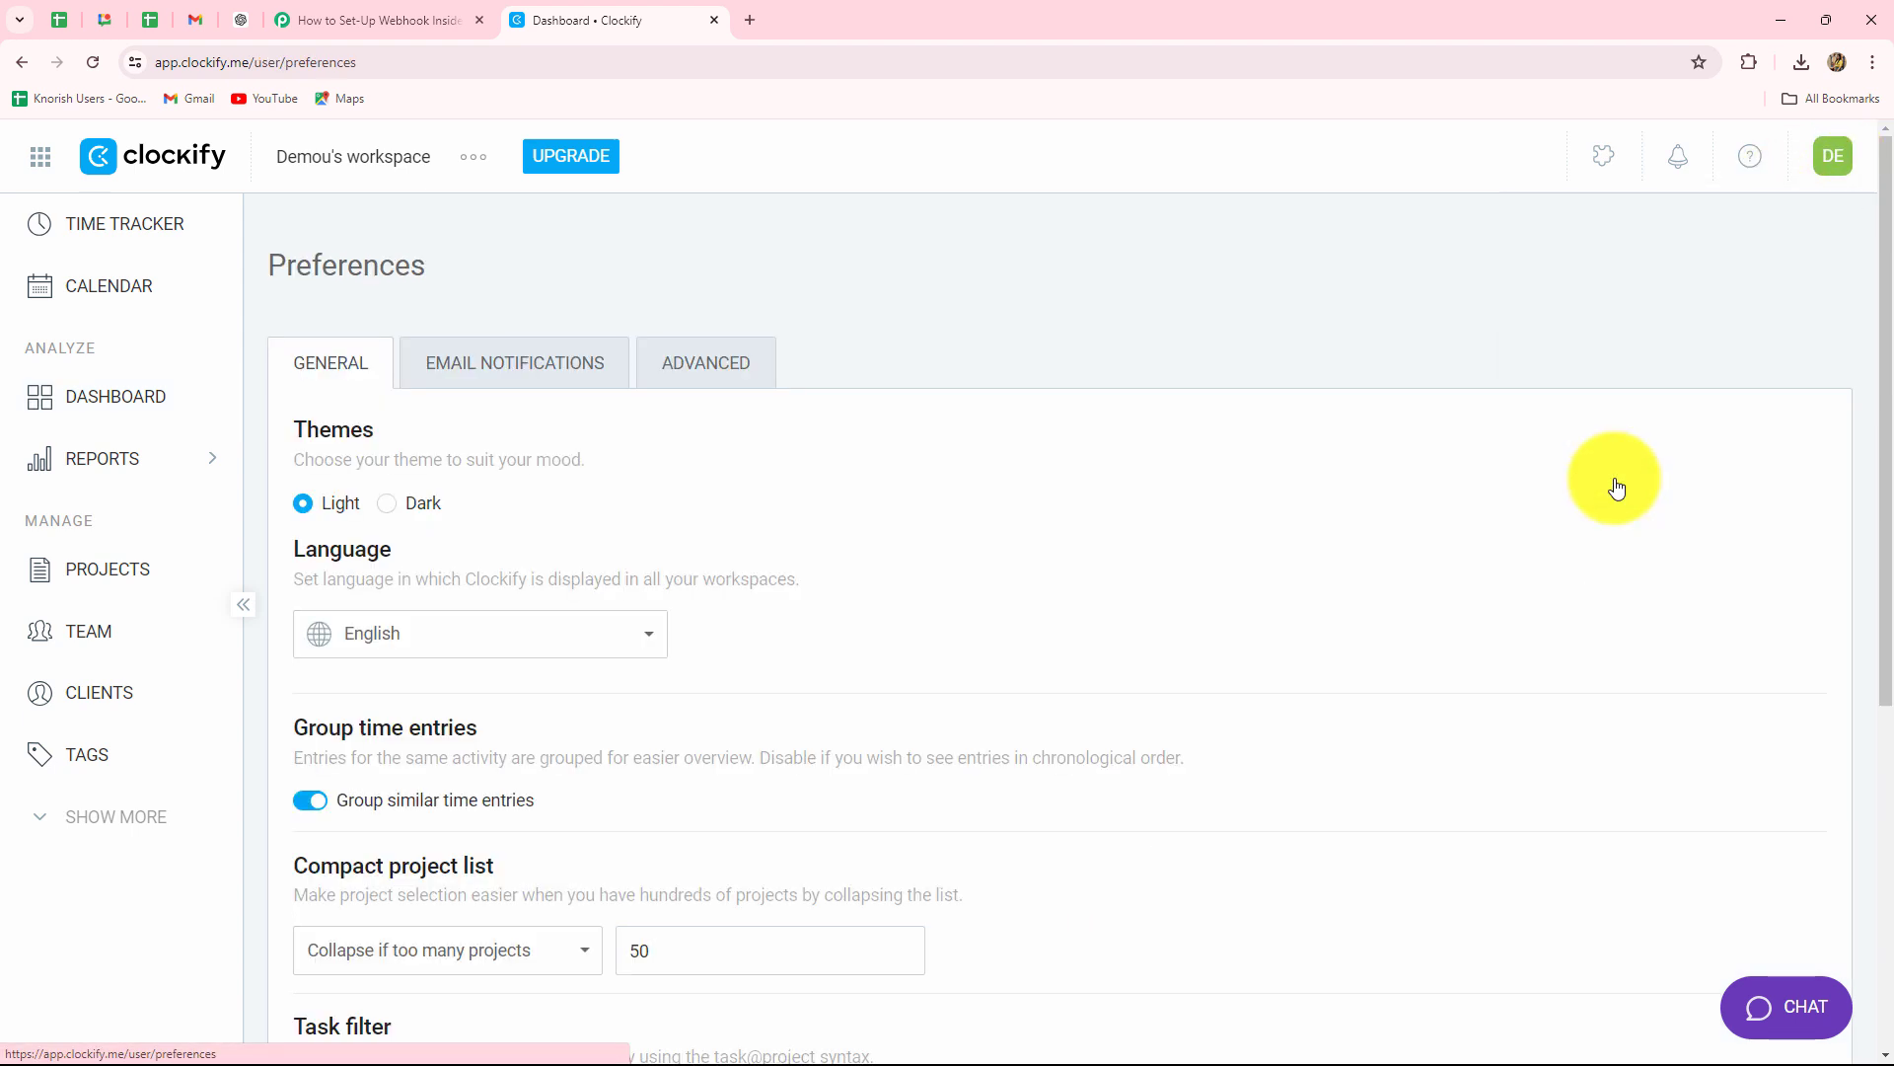
pyautogui.click(706, 368)
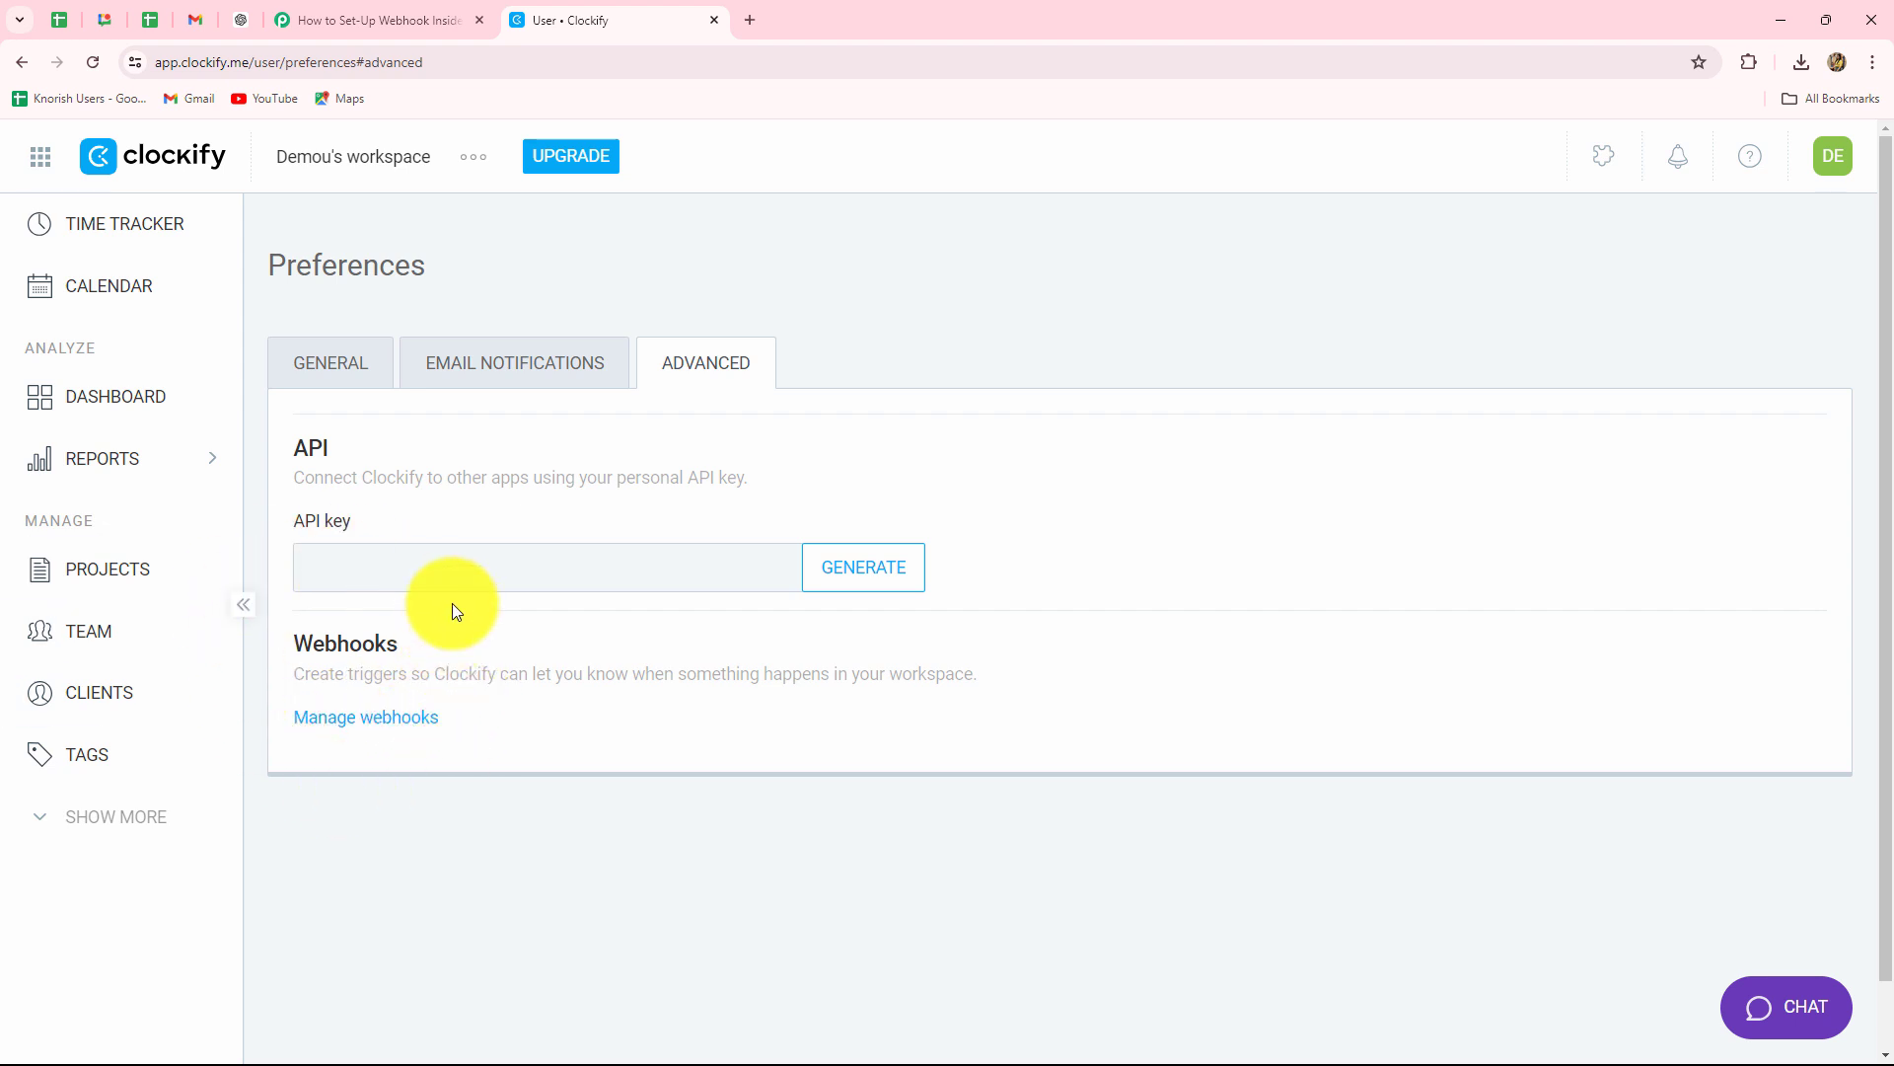
pyautogui.click(326, 730)
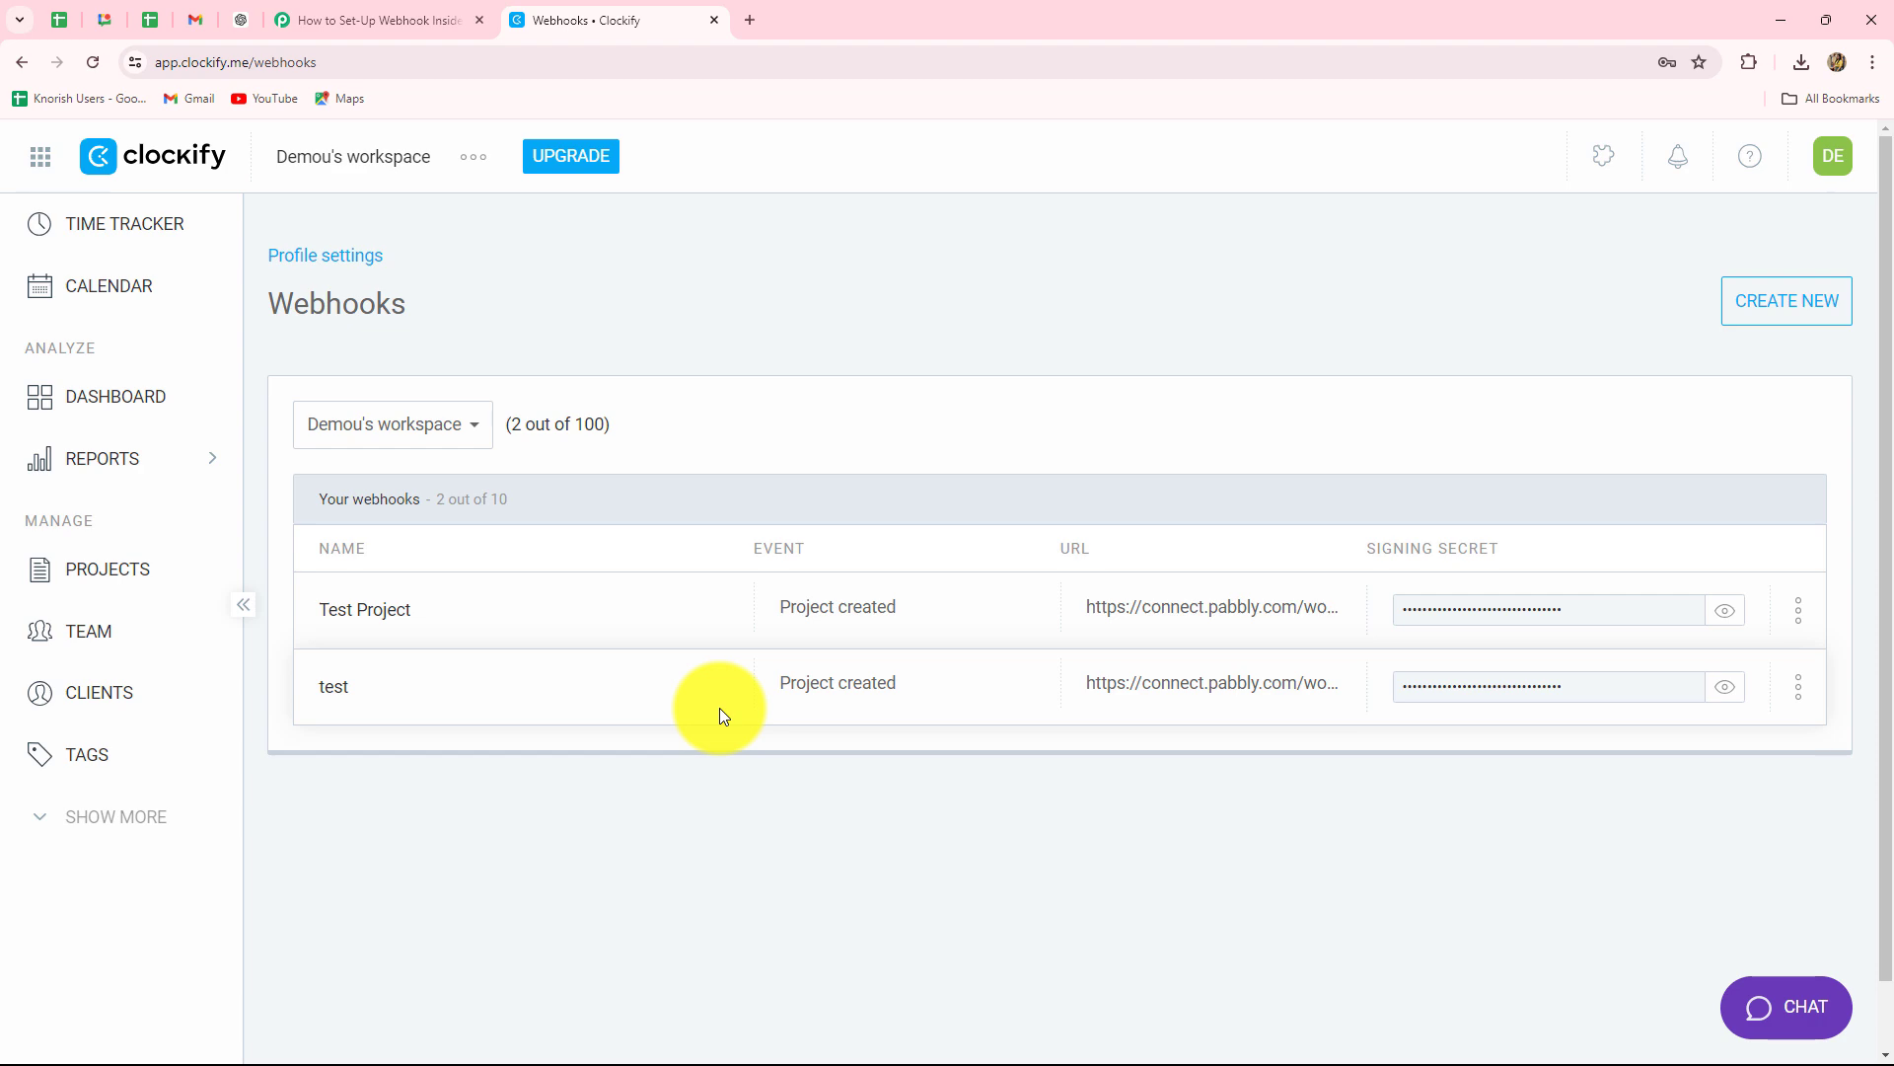
pyautogui.click(1784, 316)
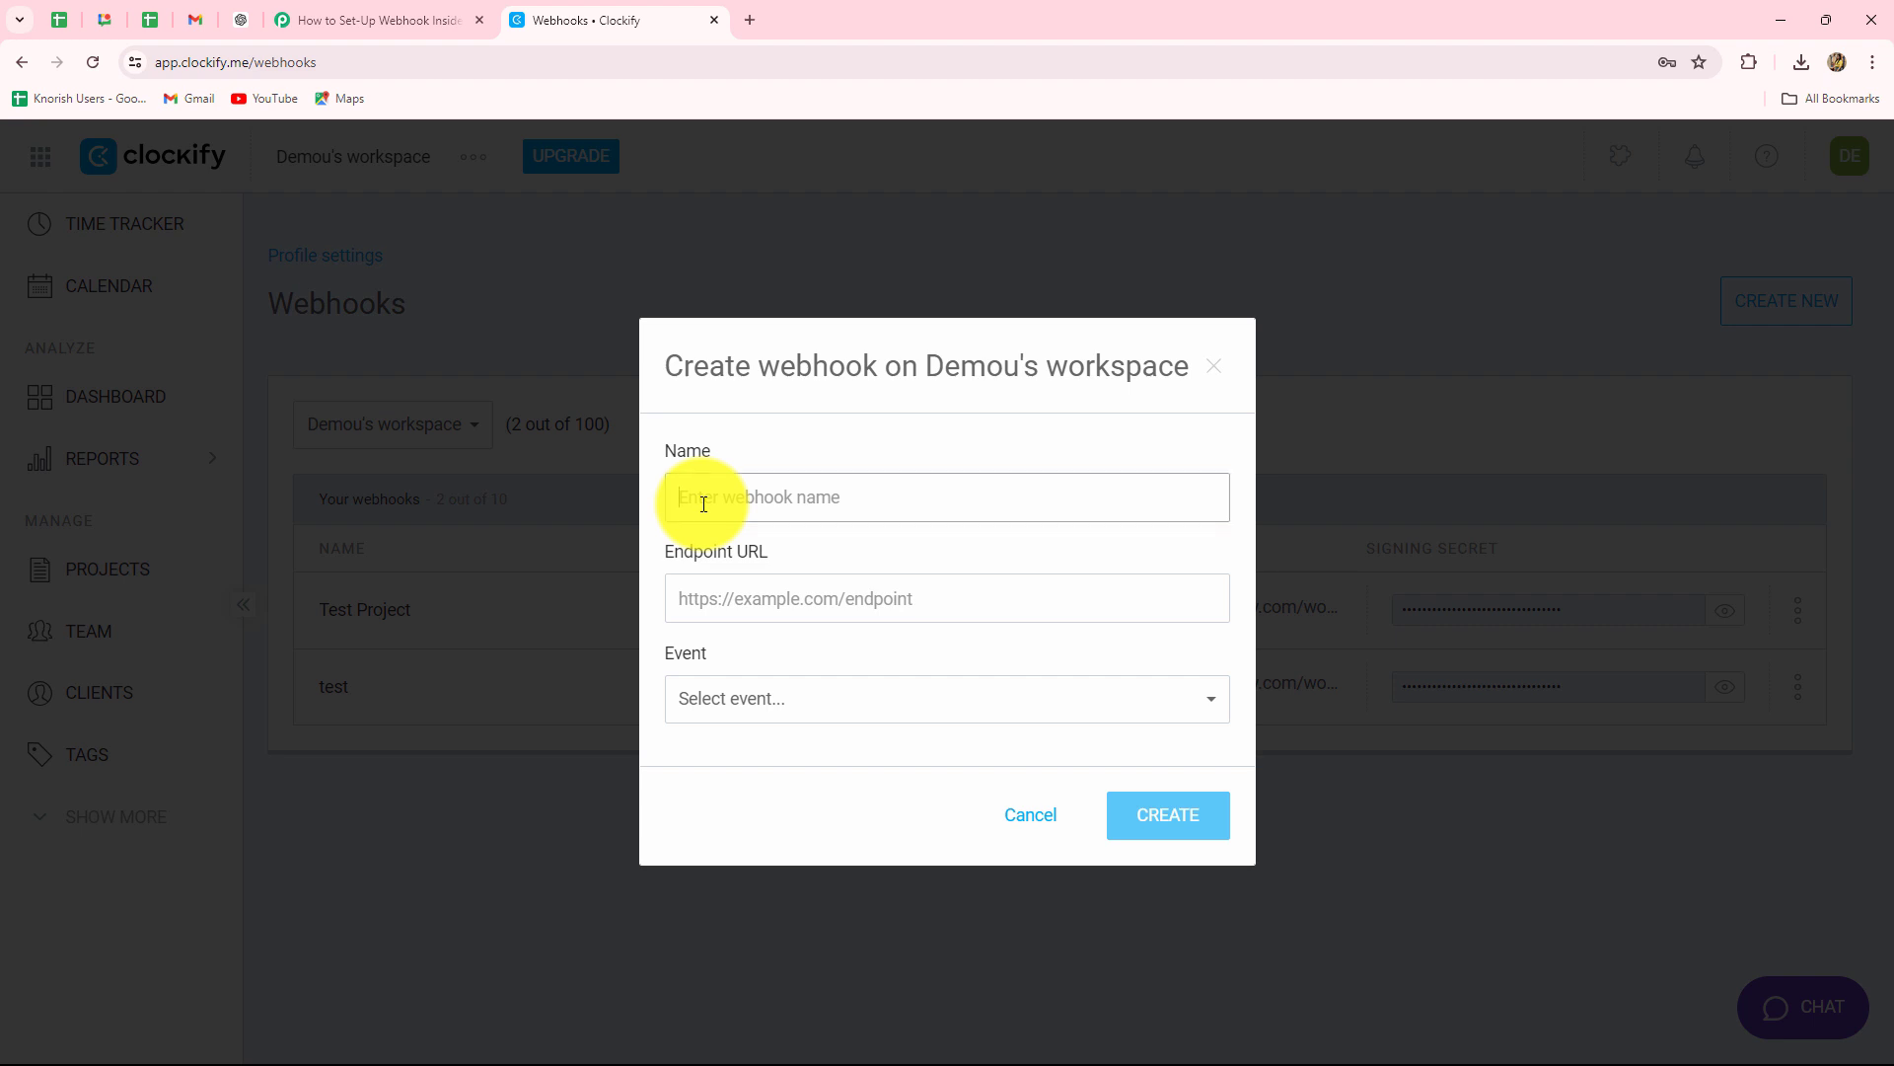
# Save a webhook named 'New Project' with the pasted Pabbly URL and the Project created event.
pyautogui.write('New Project')
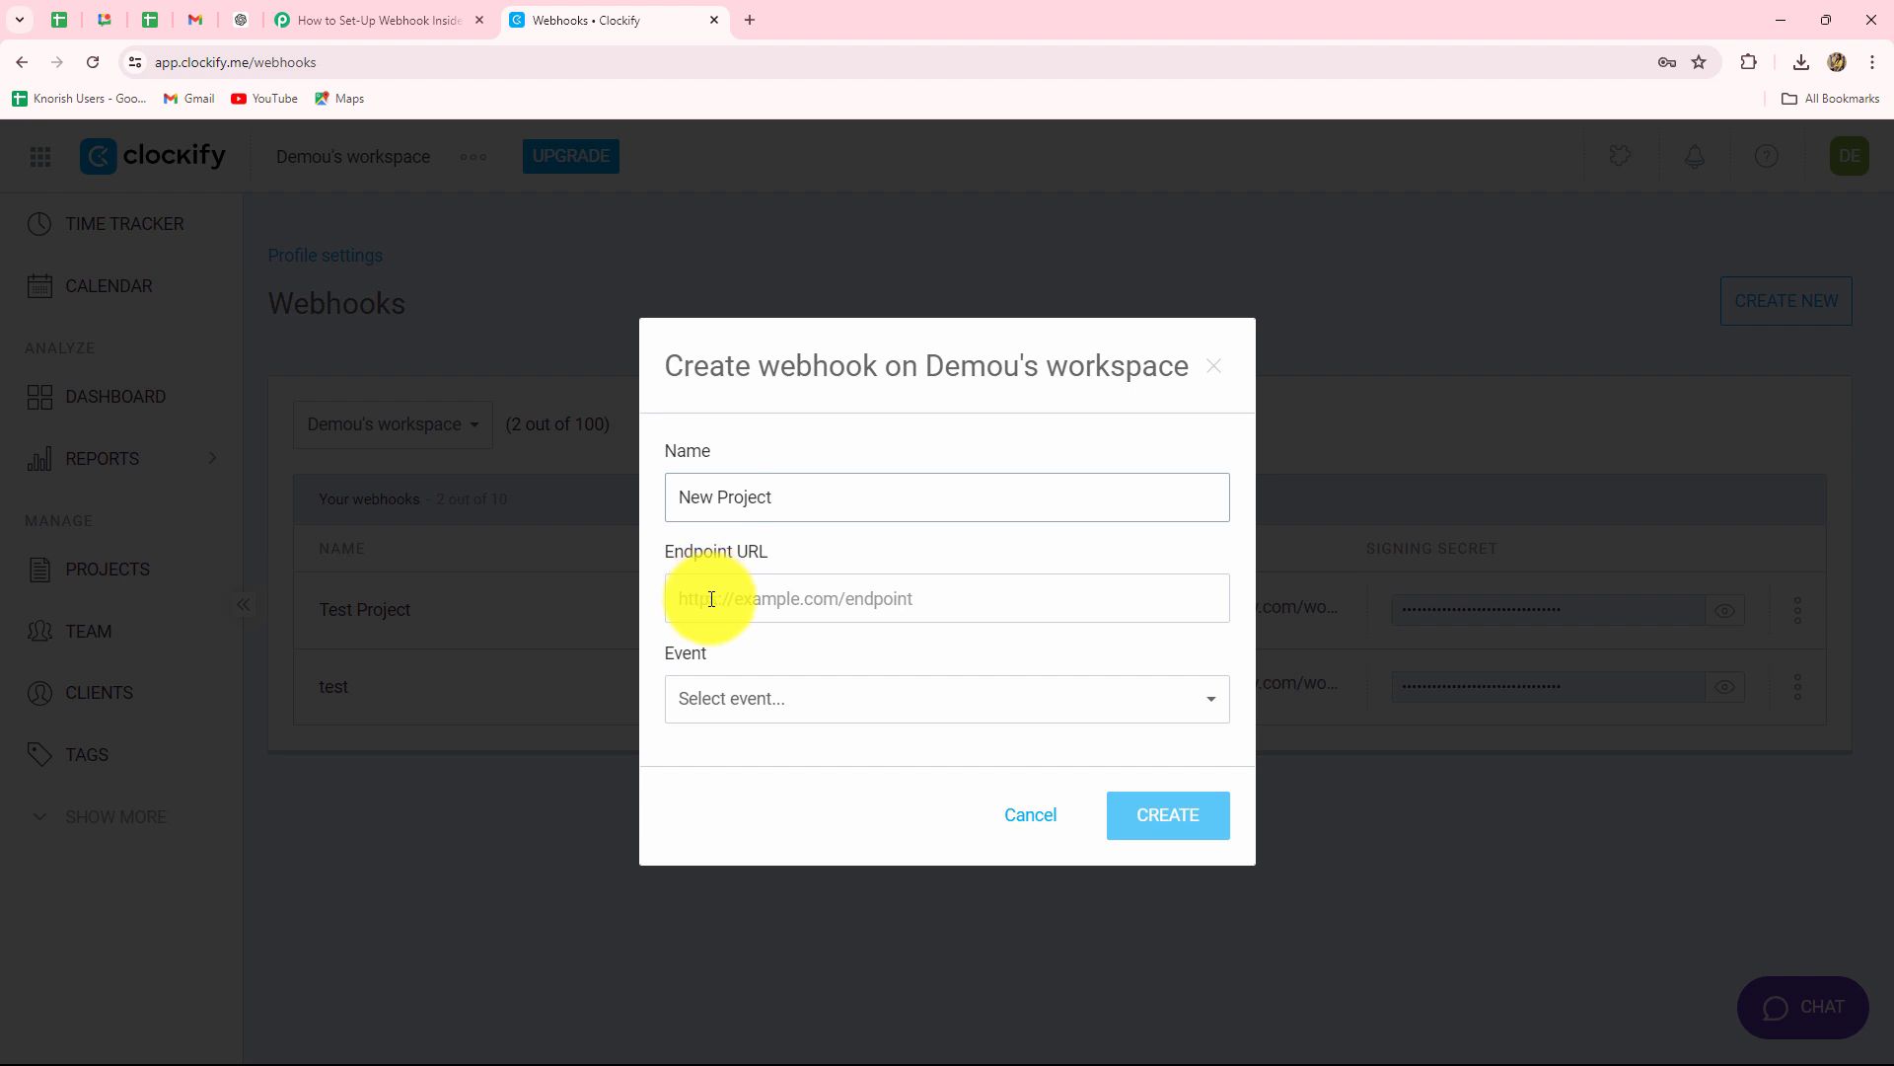
pyautogui.click(712, 599)
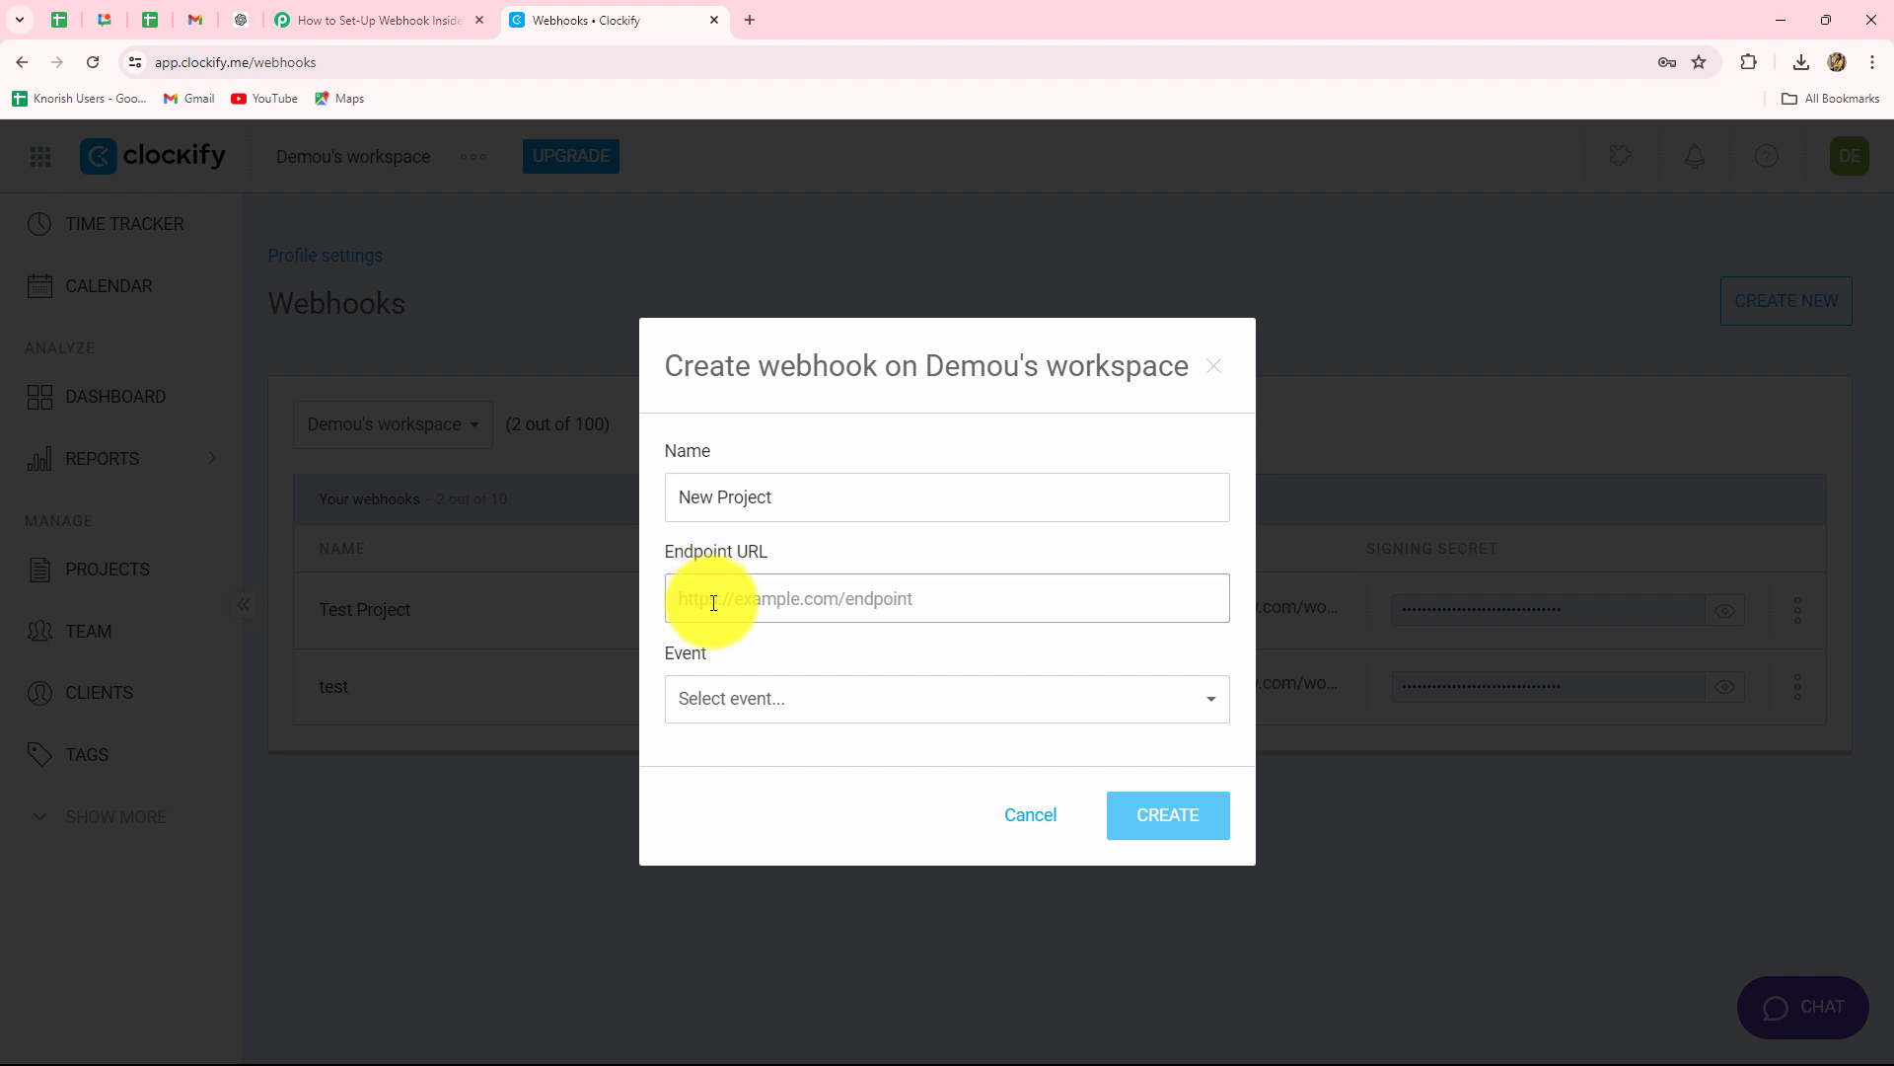
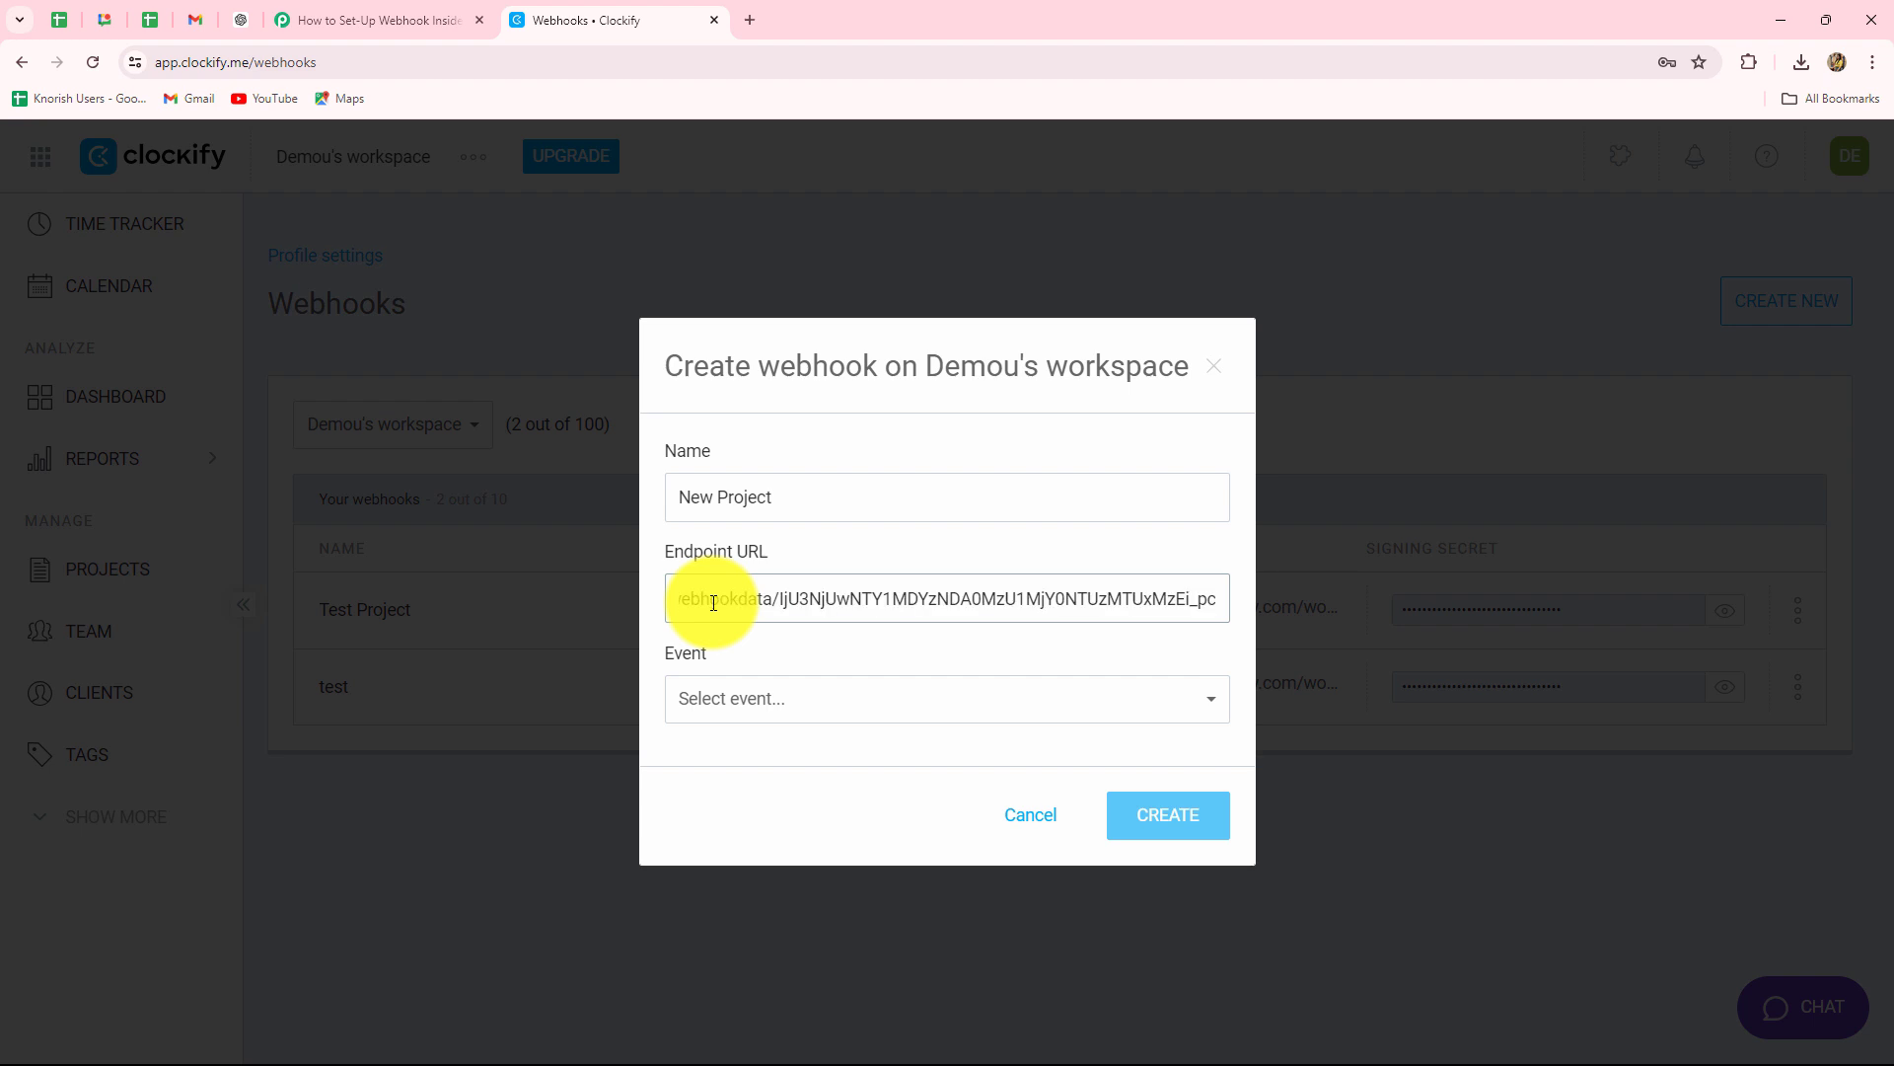
pyautogui.click(776, 708)
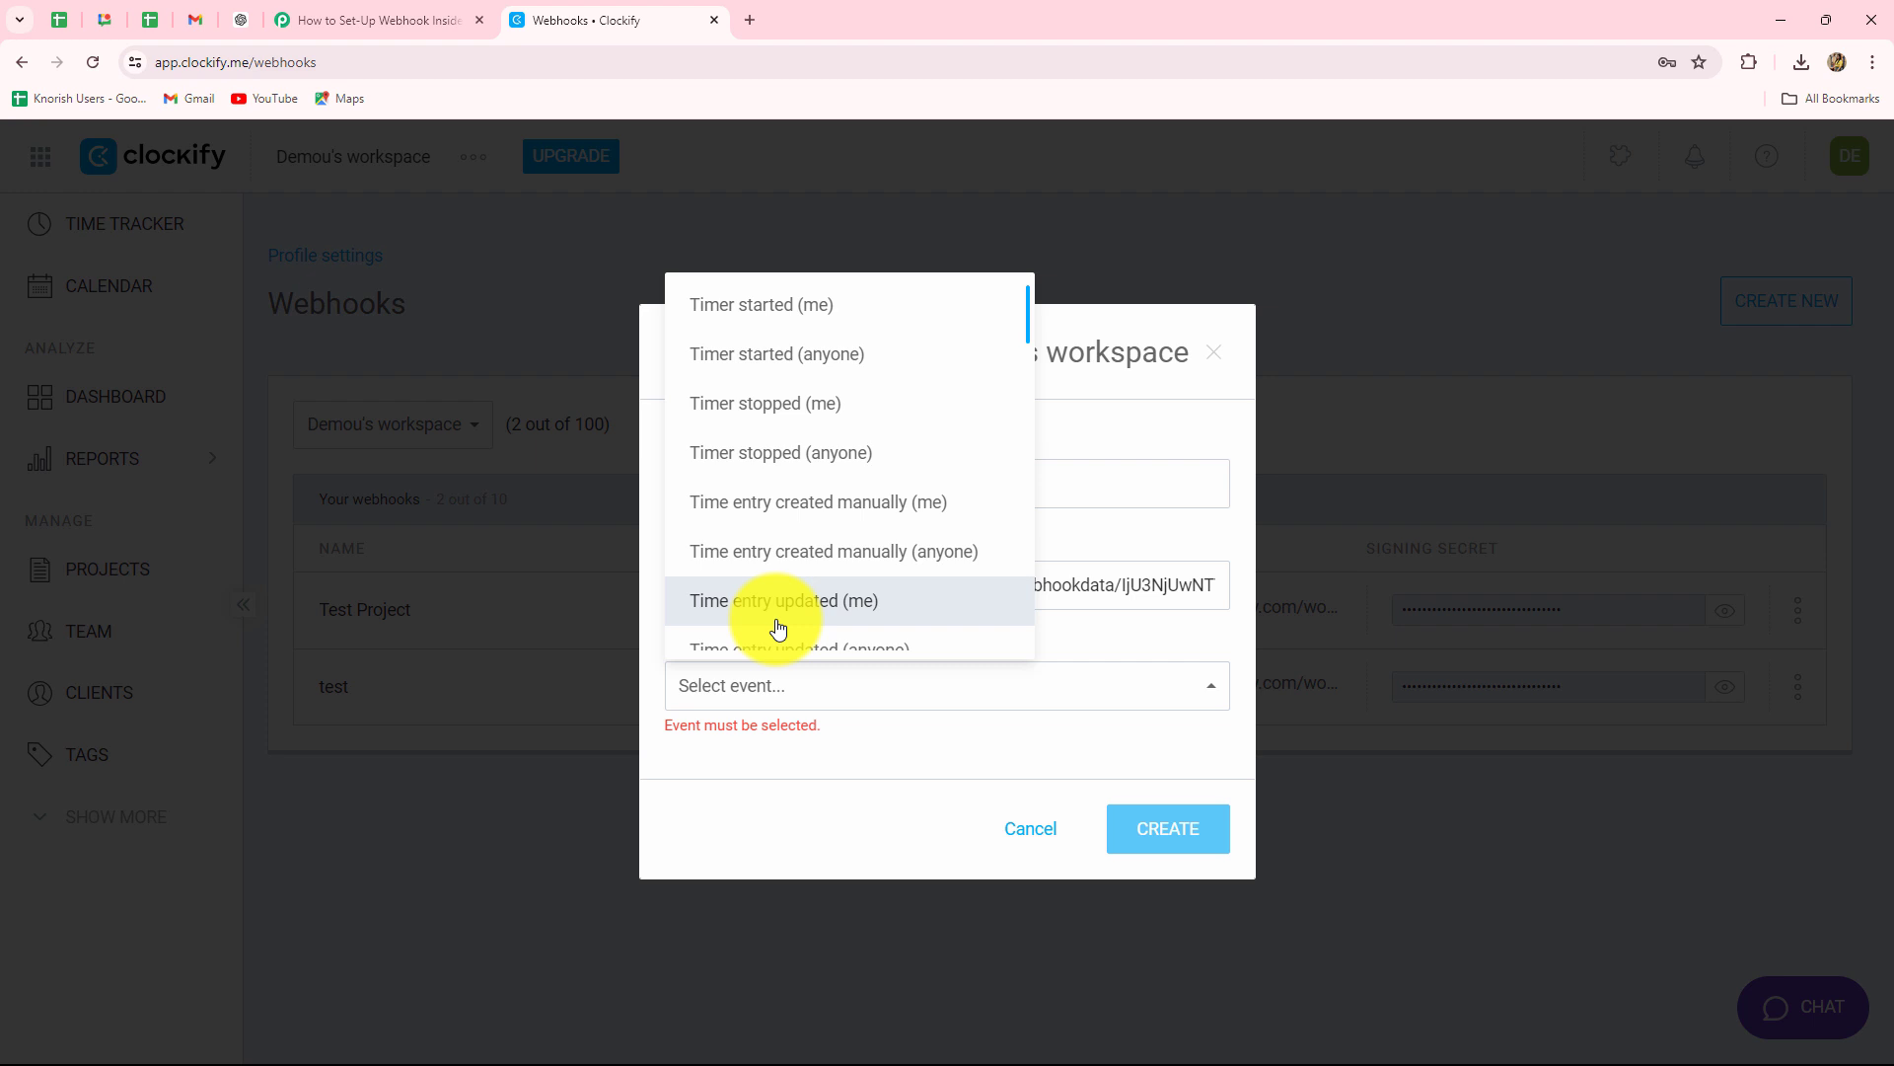
pyautogui.scroll(-4, 773, 518)
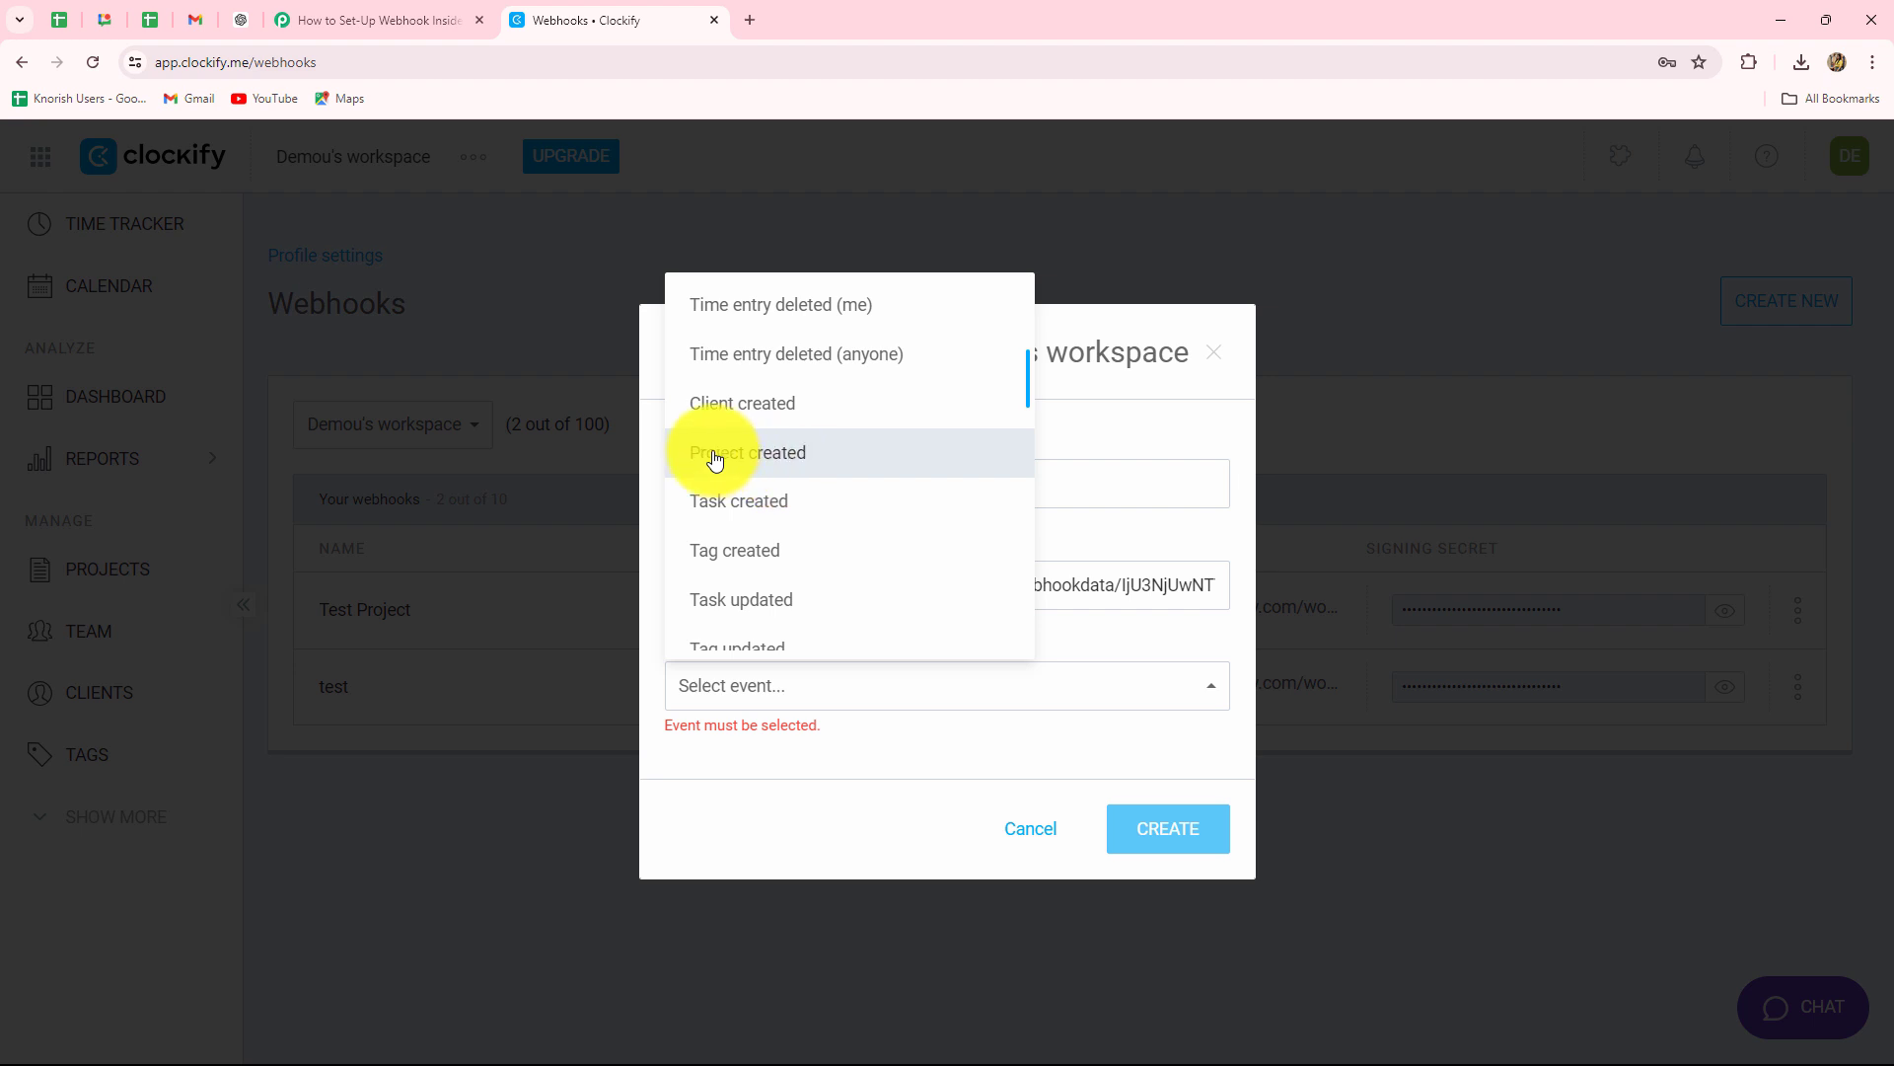
pyautogui.click(781, 470)
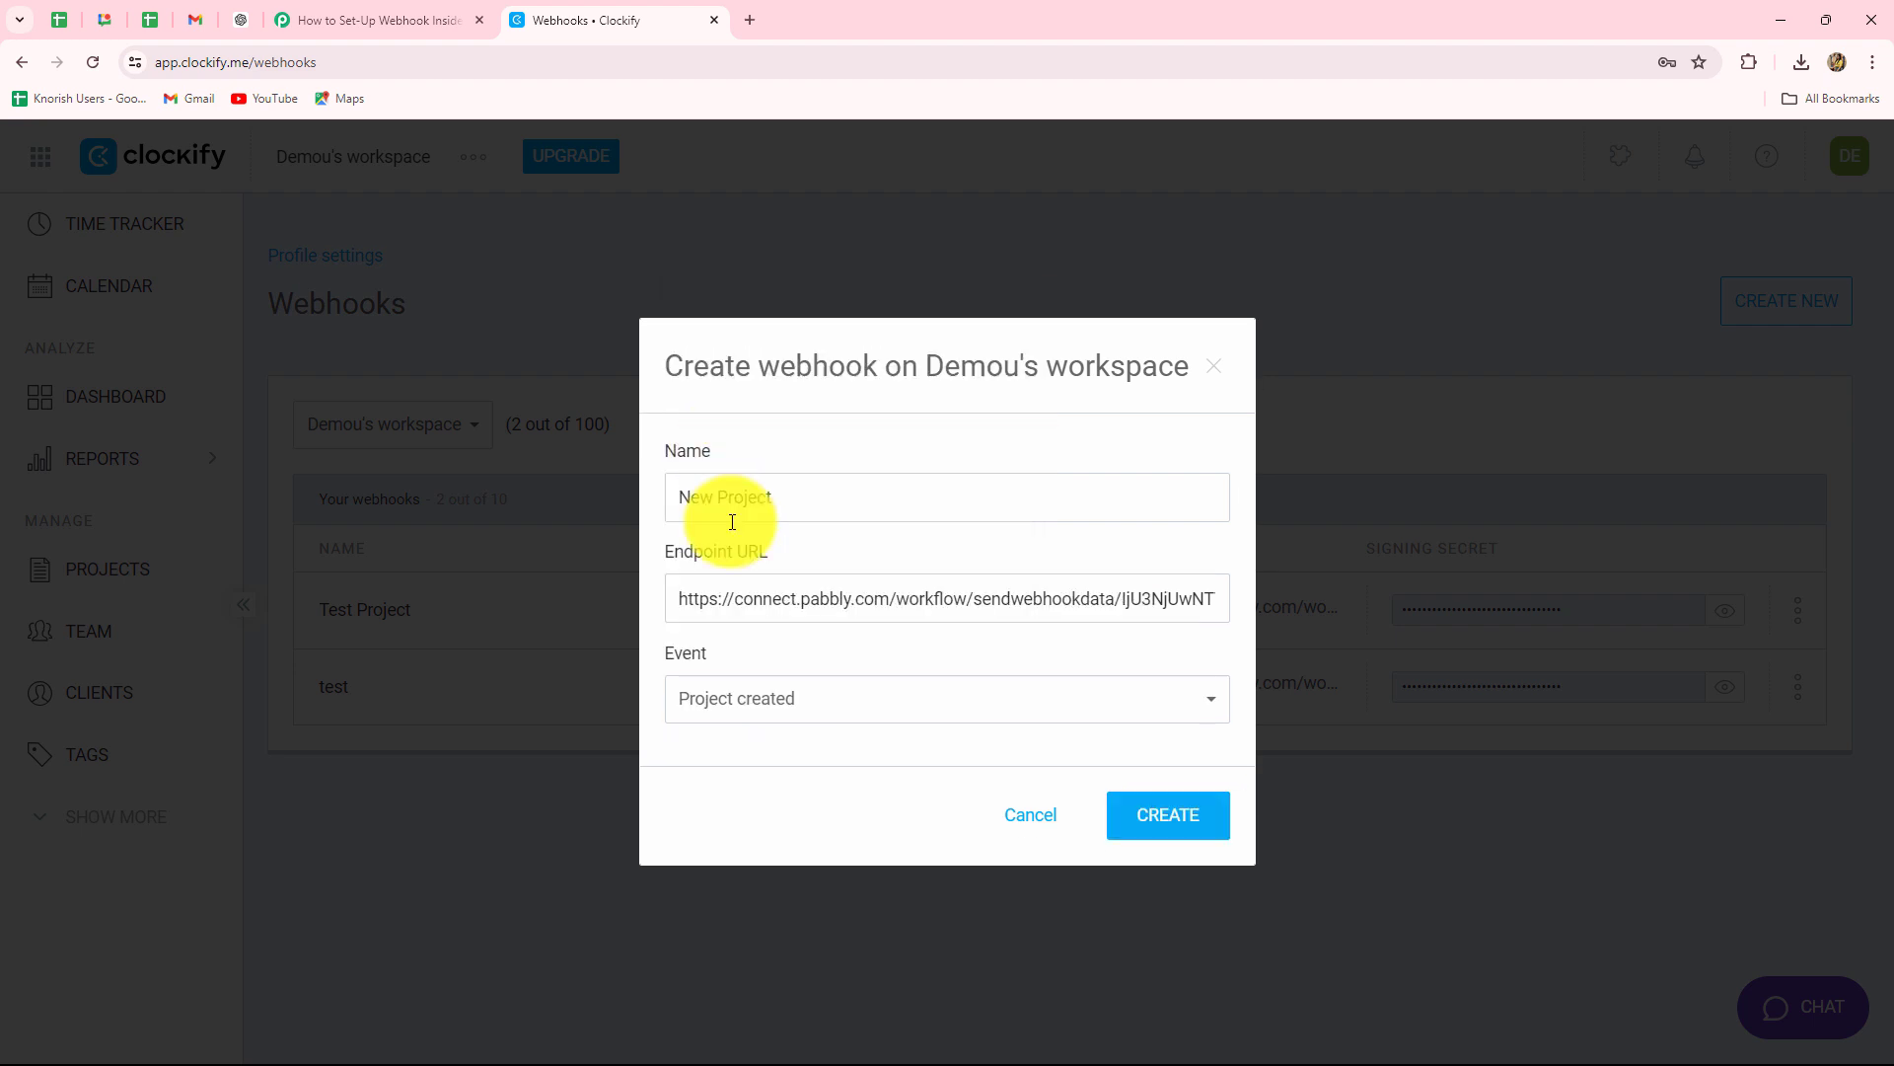
pyautogui.click(1144, 824)
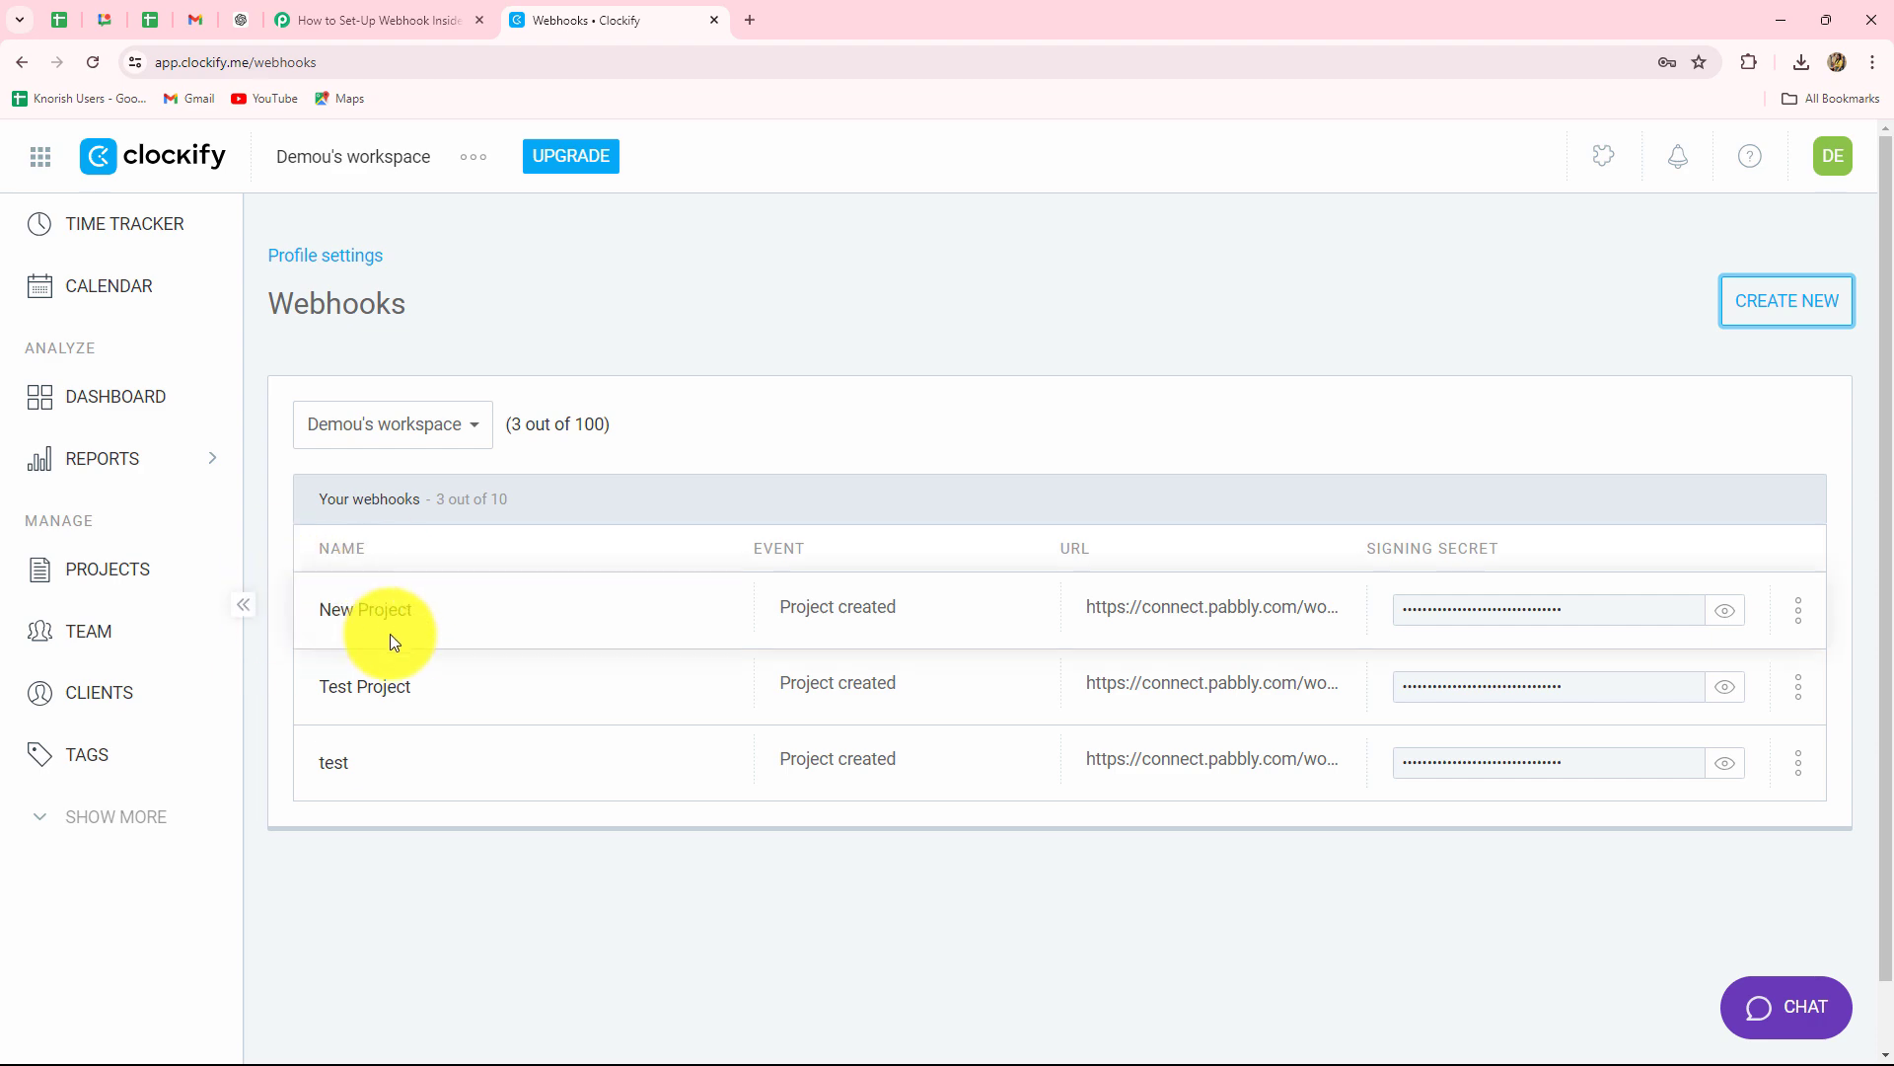
pyautogui.click(407, 11)
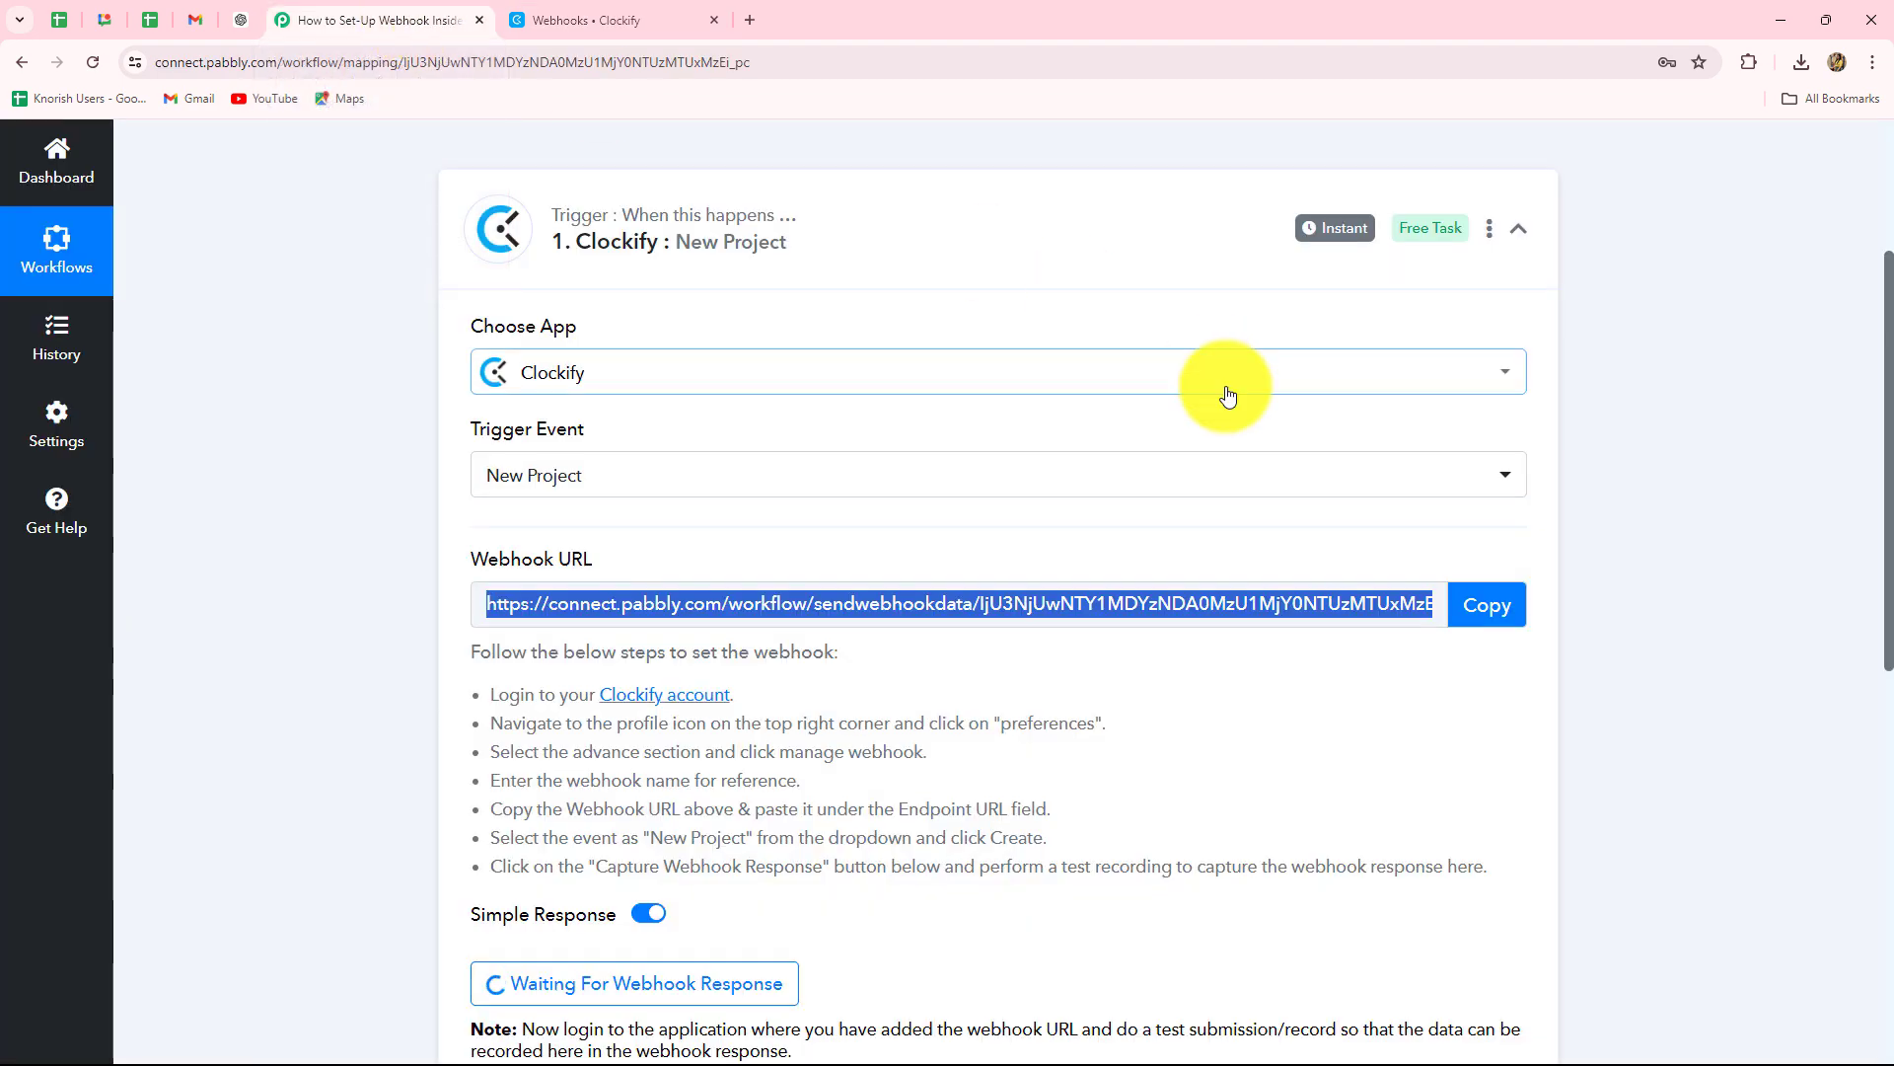
pyautogui.scroll(-5, 1227, 395)
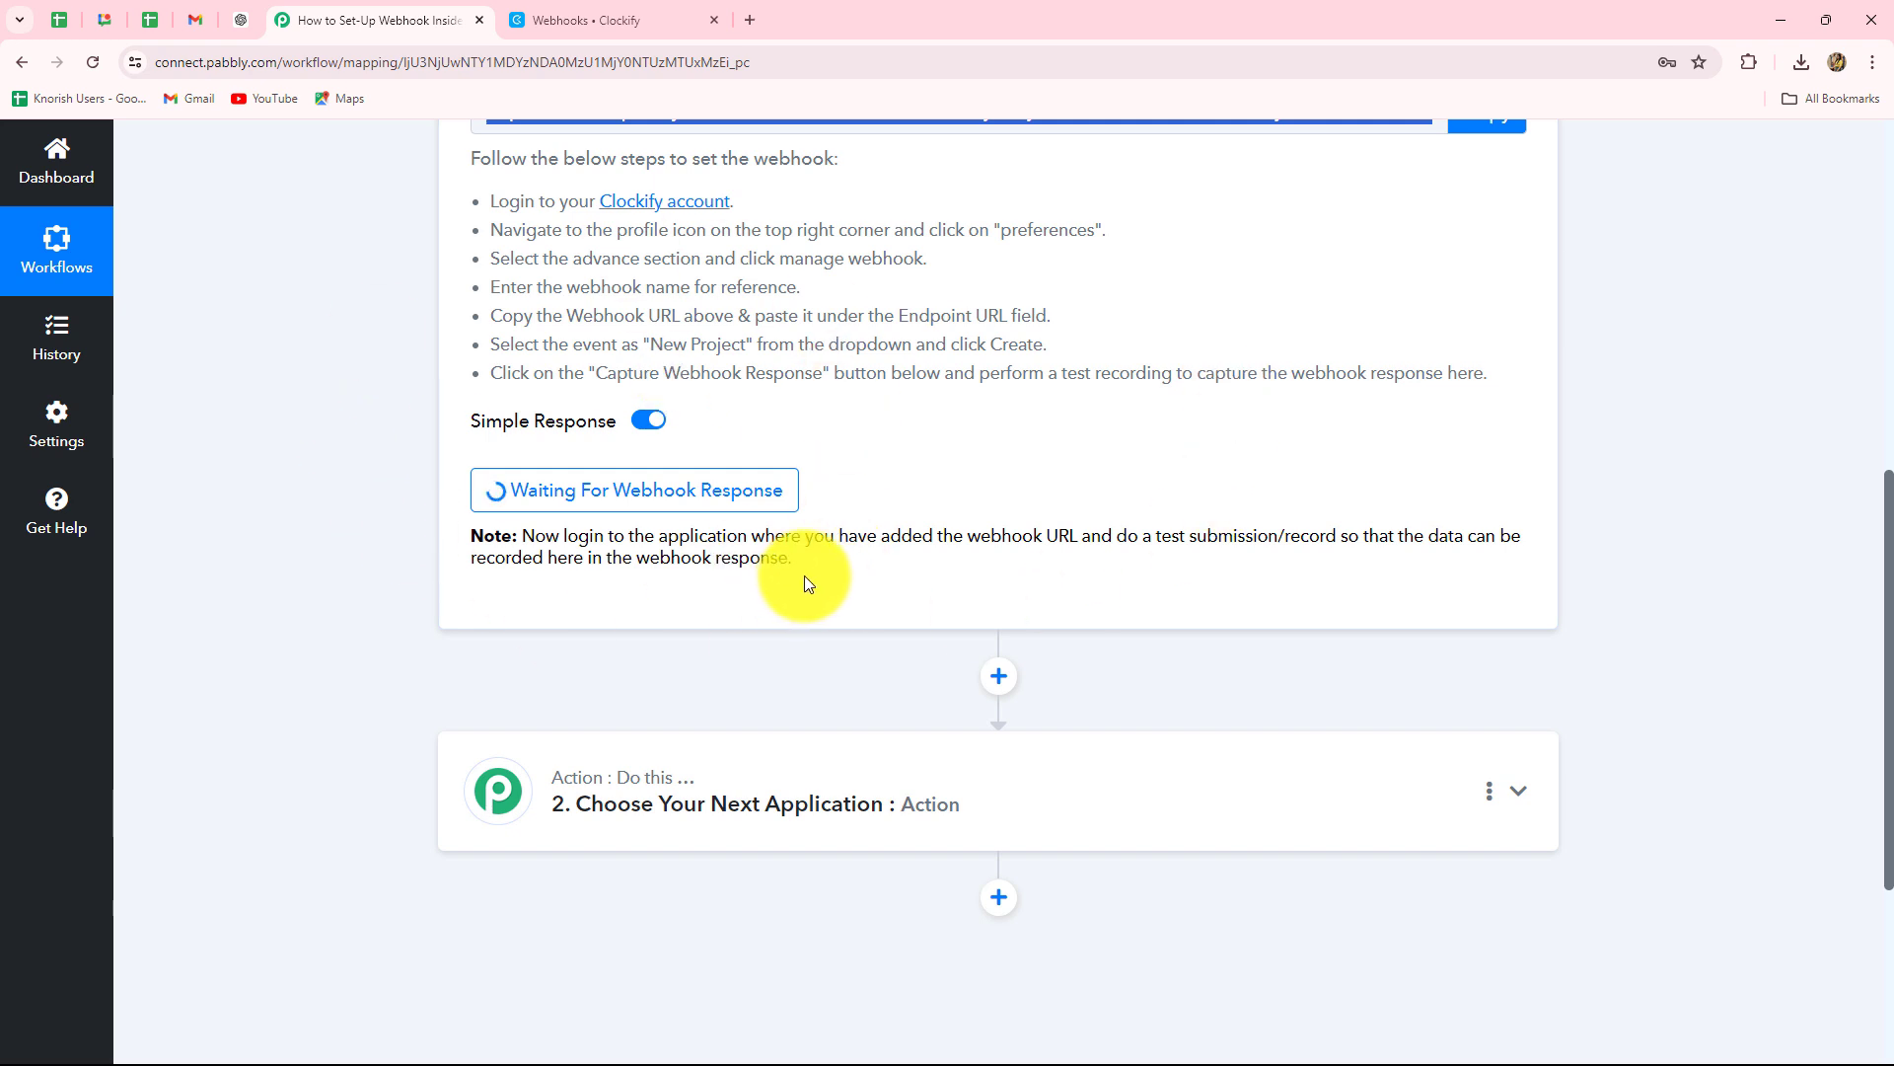
pyautogui.click(779, 539)
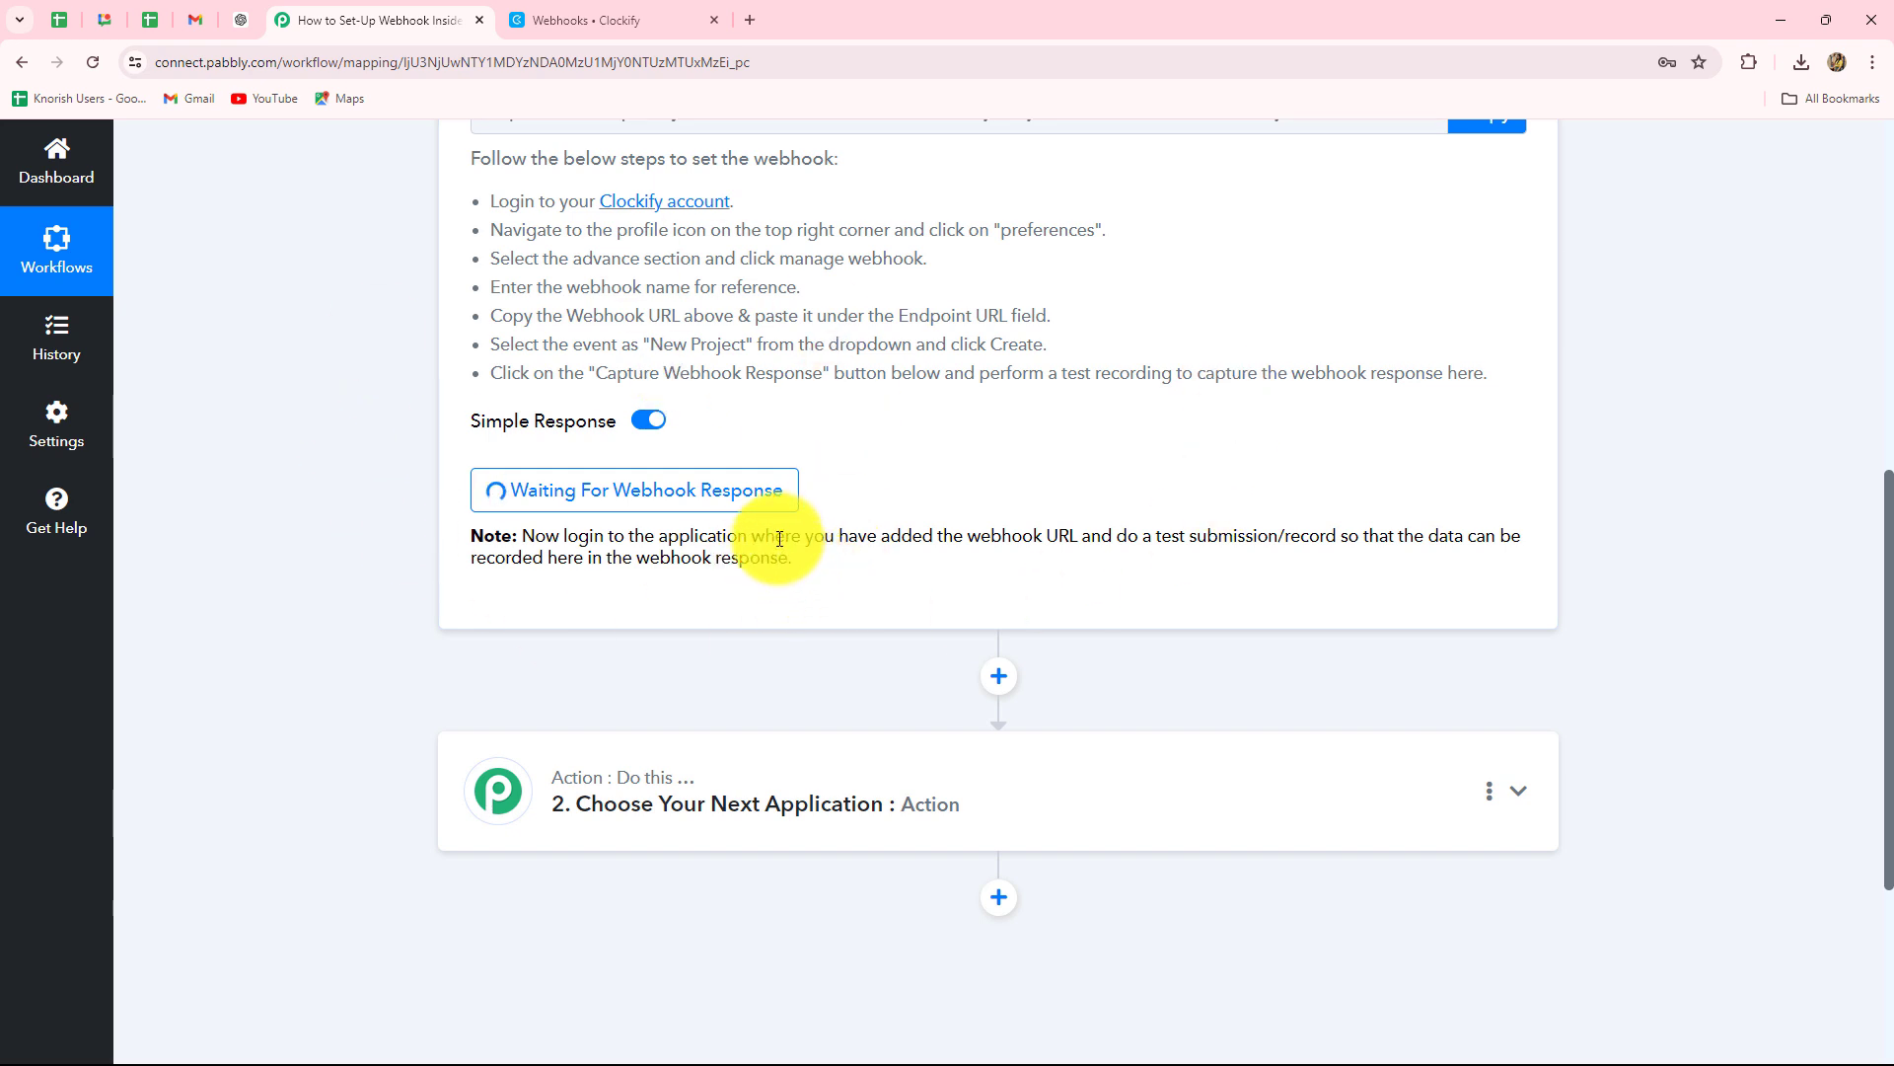
pyautogui.moveTo(780, 539); pyautogui.dragTo(1299, 578)
pyautogui.click(1294, 582)
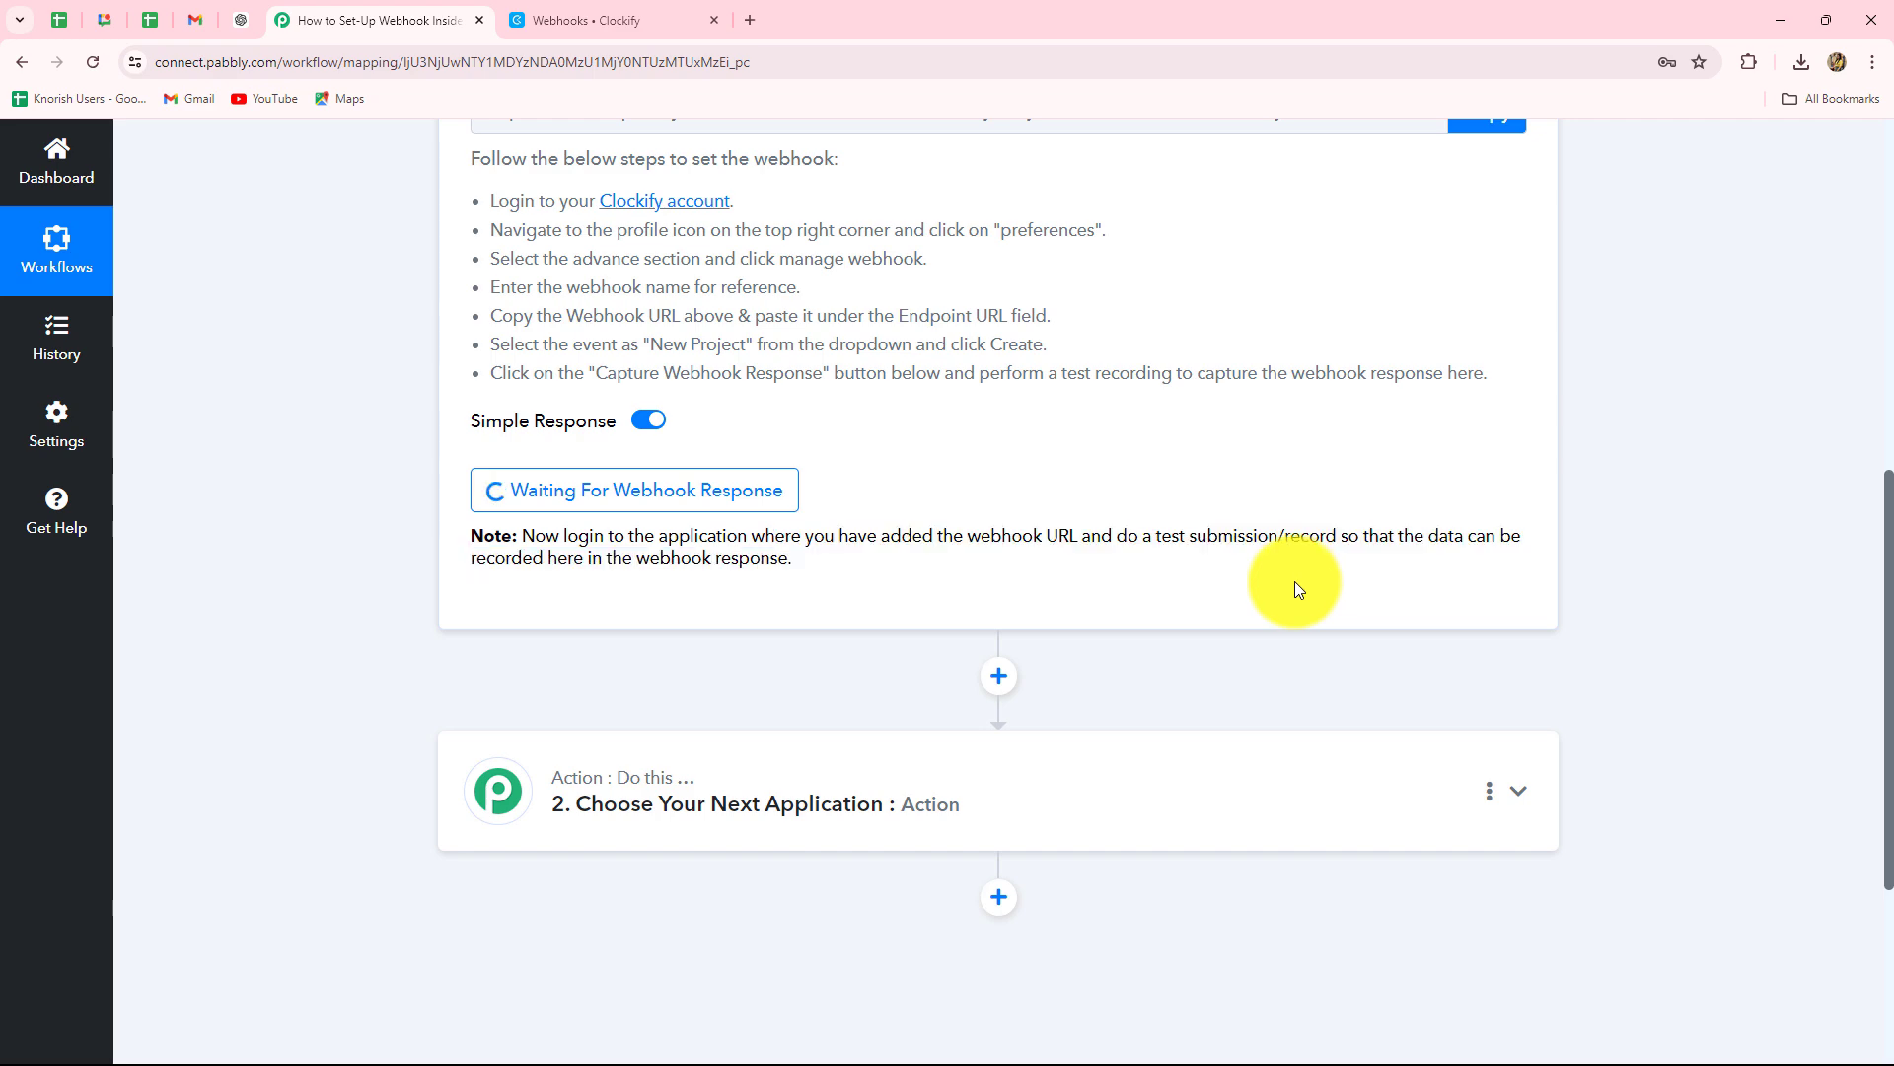
pyautogui.scroll(4, 1294, 587)
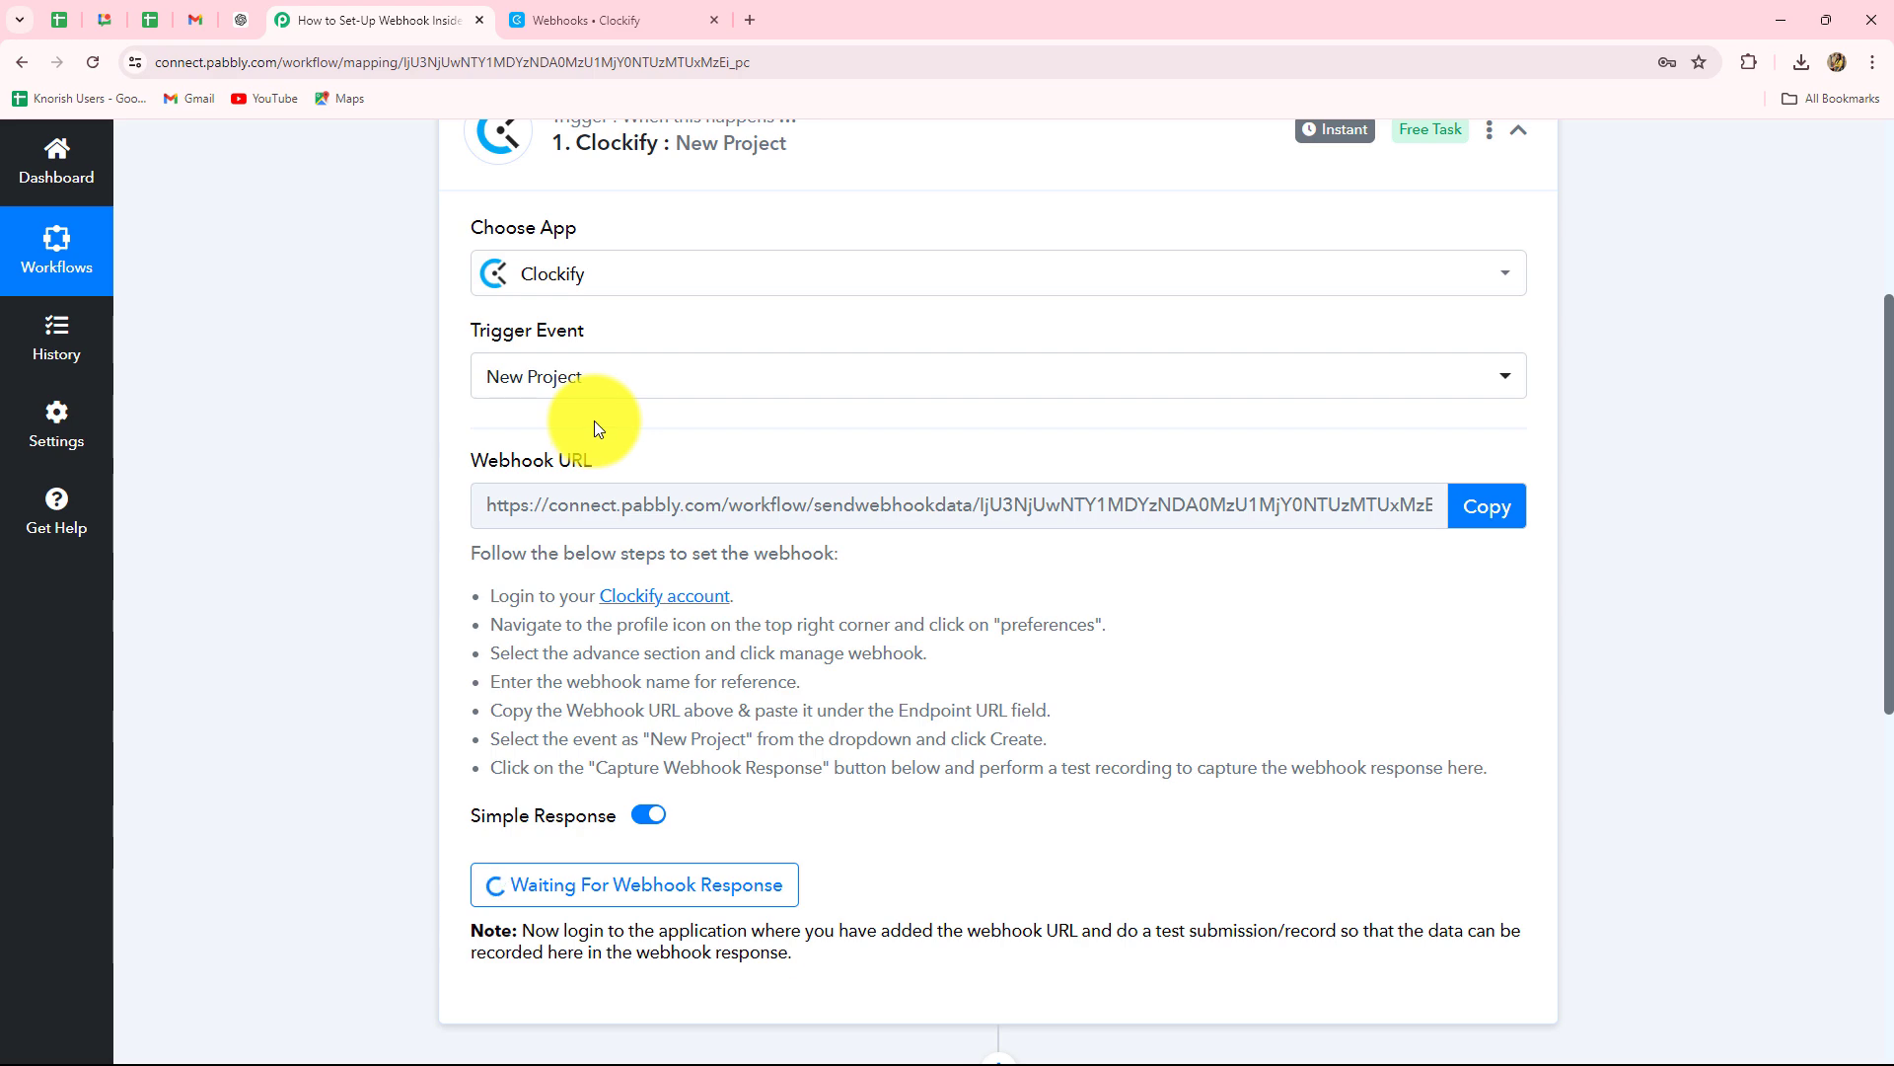
pyautogui.scroll(-7, 955, 689)
pyautogui.scroll(6, 955, 688)
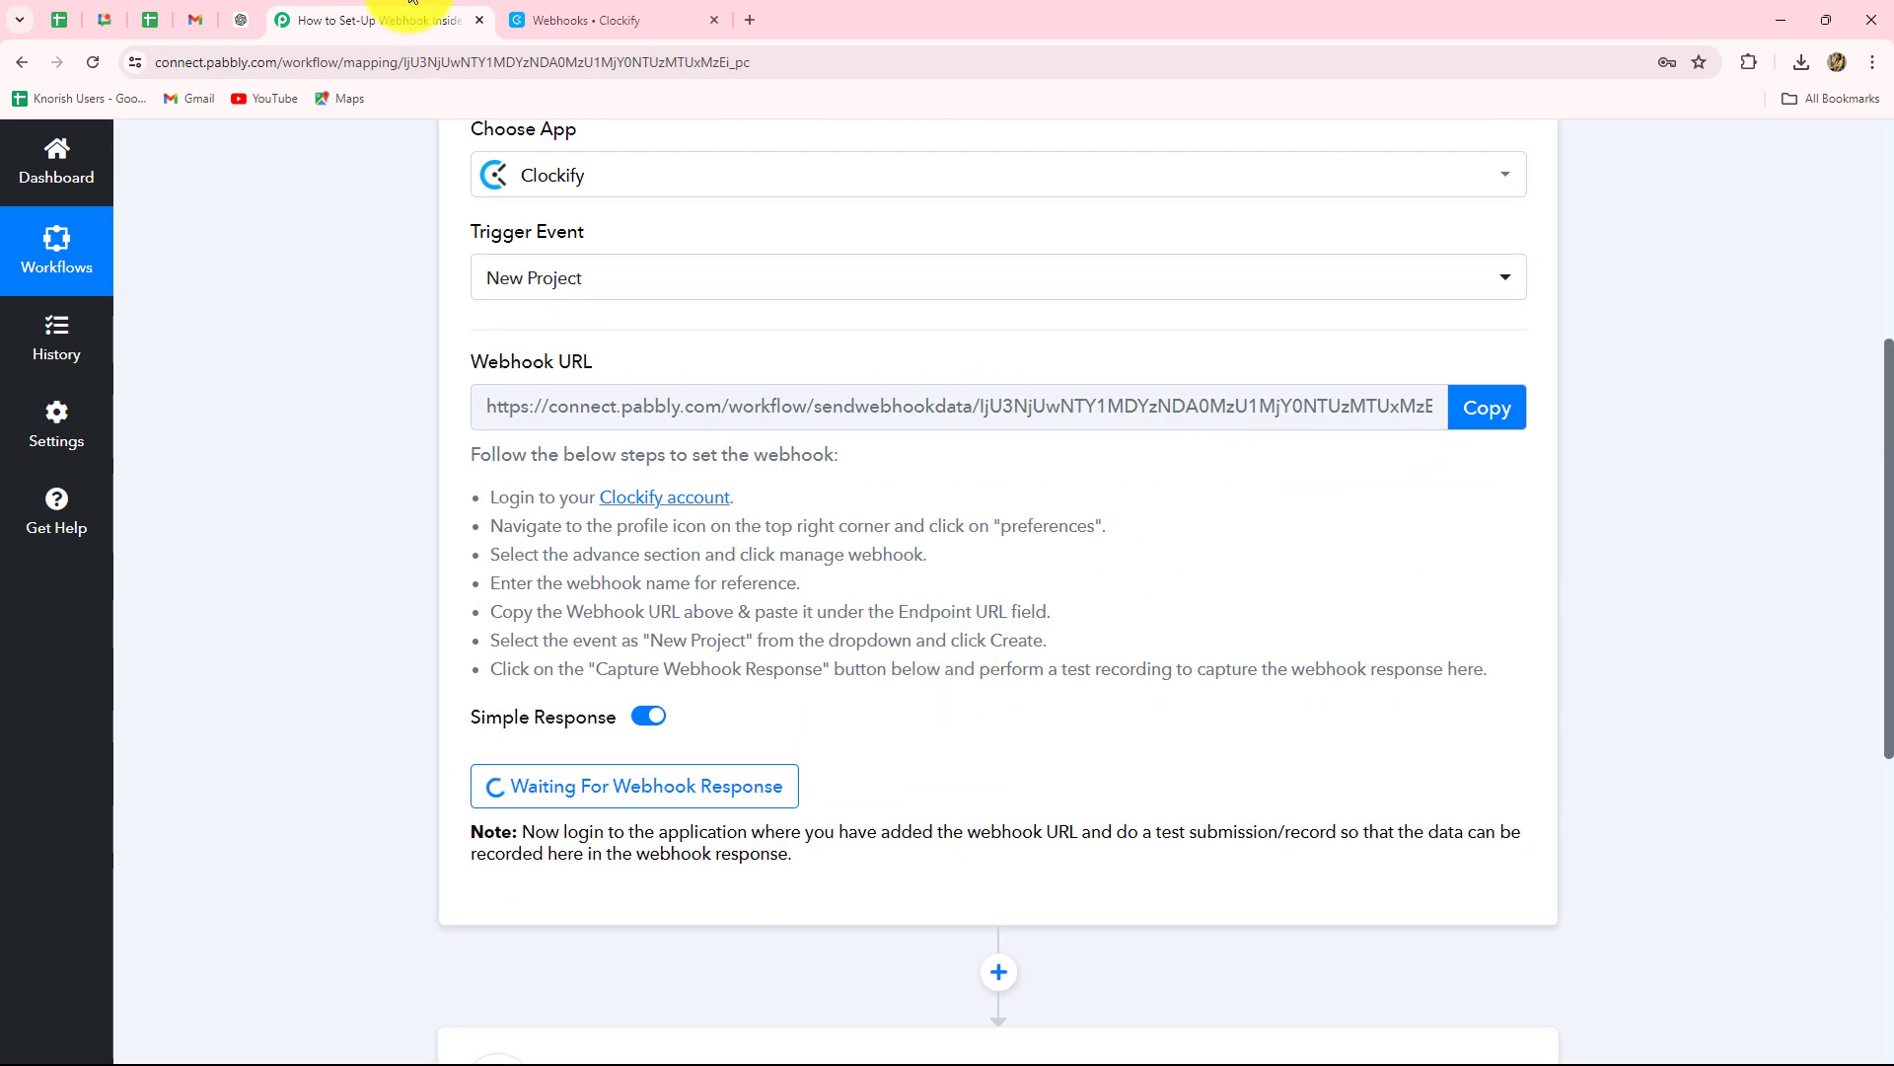
# From Projects, create 'Social Media Calendar' assigned to the existing client.
pyautogui.click(584, 22)
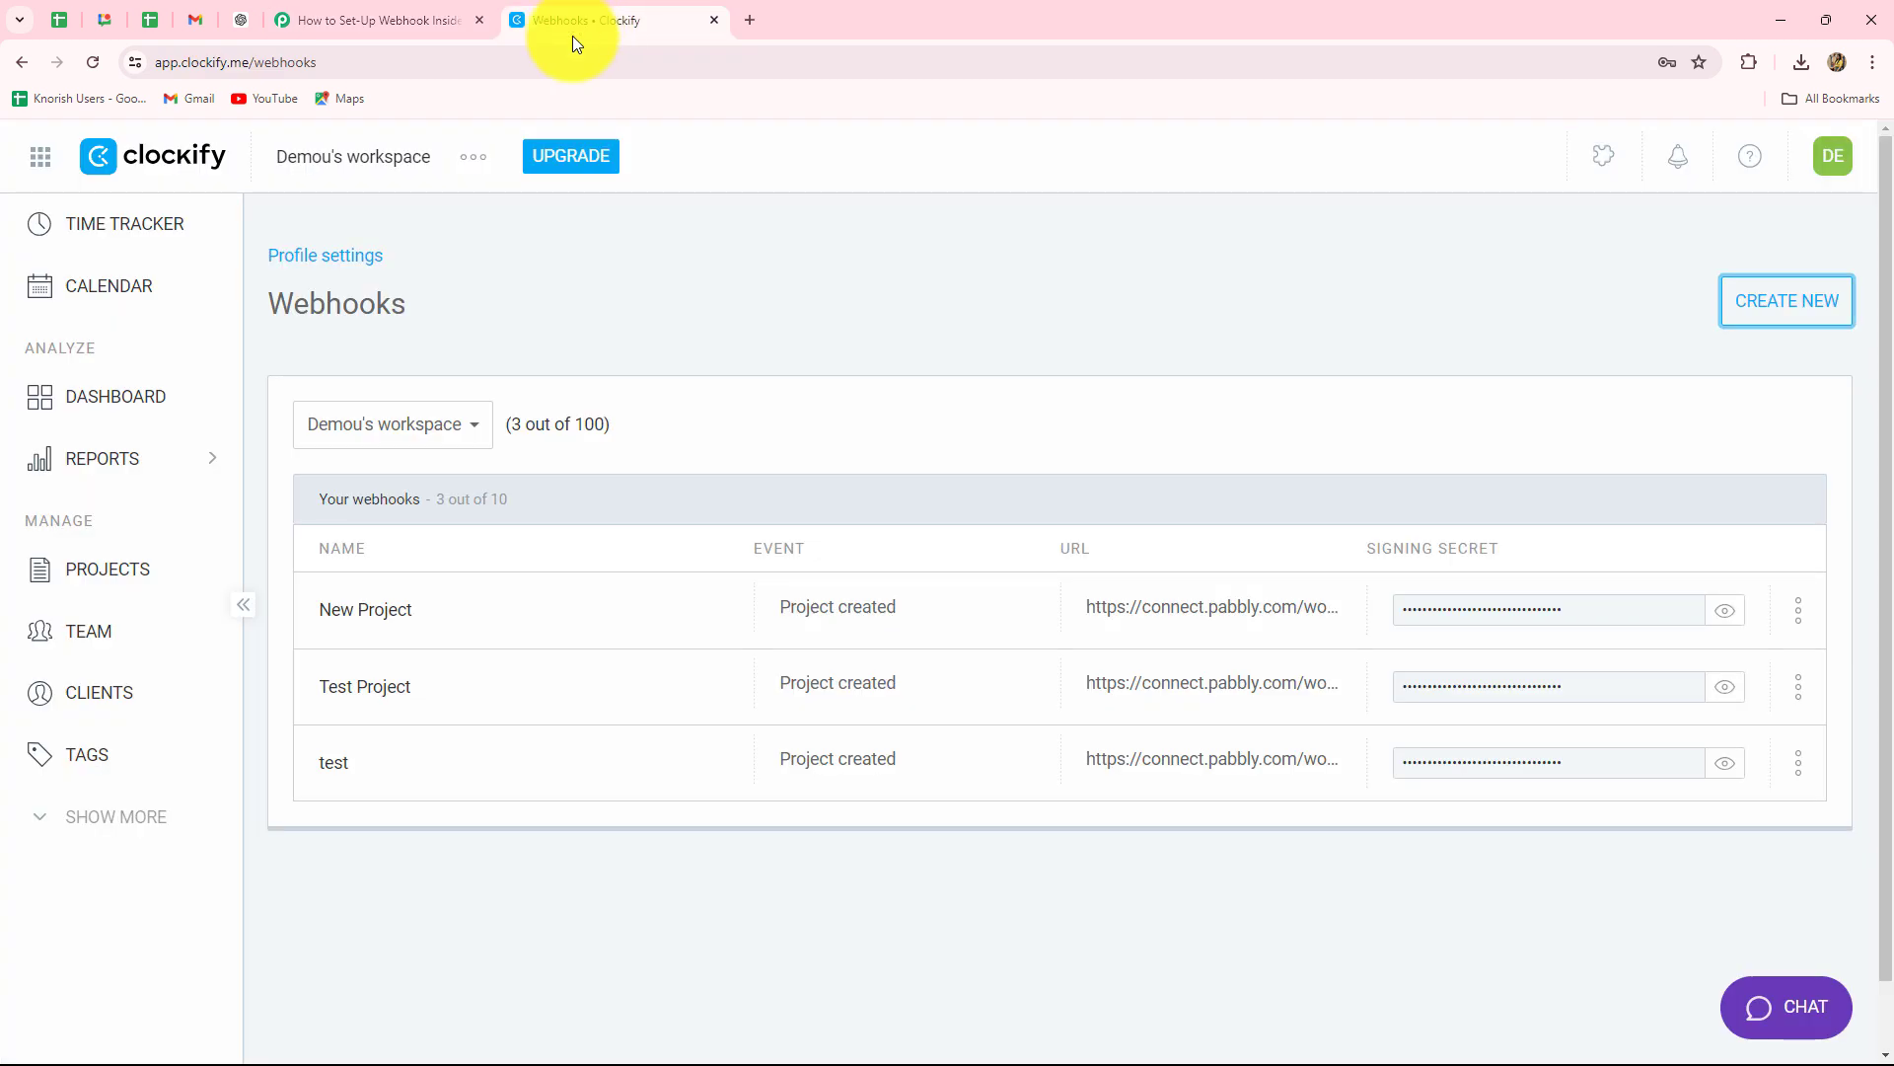
pyautogui.click(79, 570)
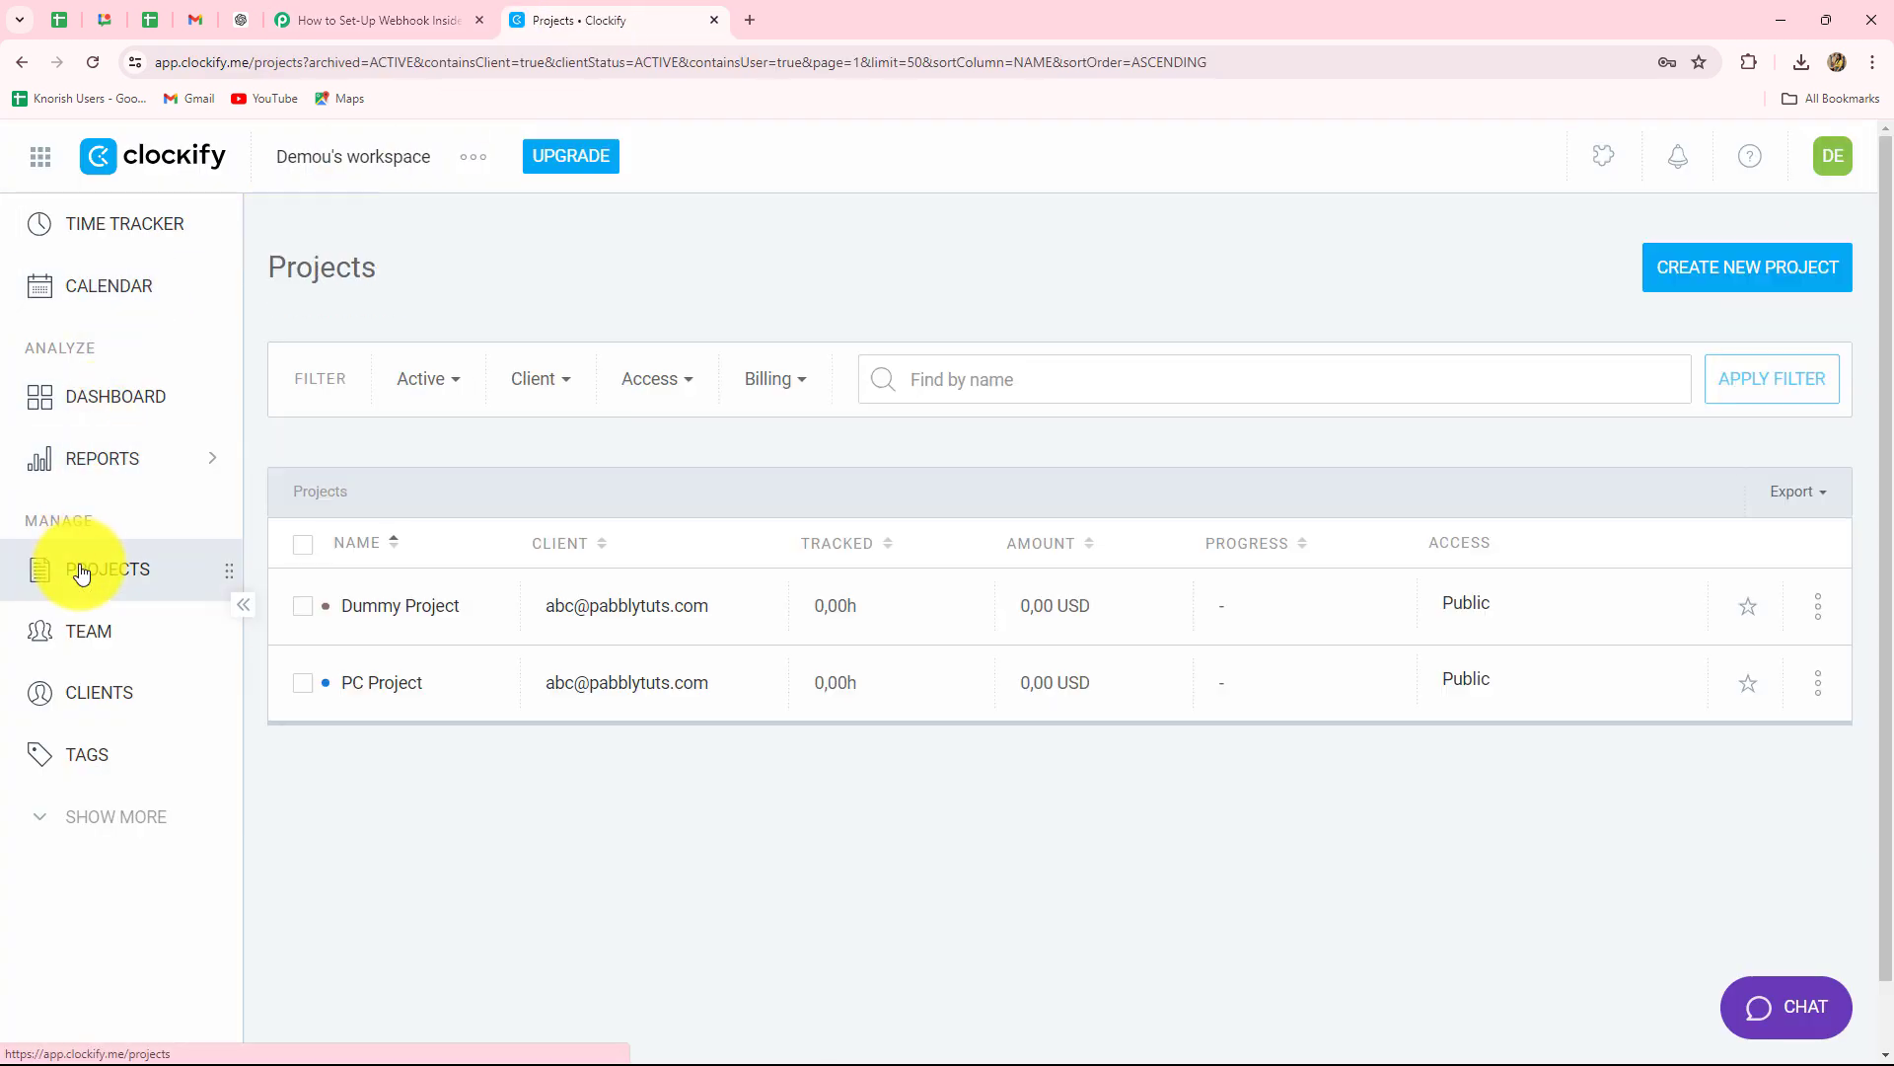
pyautogui.click(1680, 278)
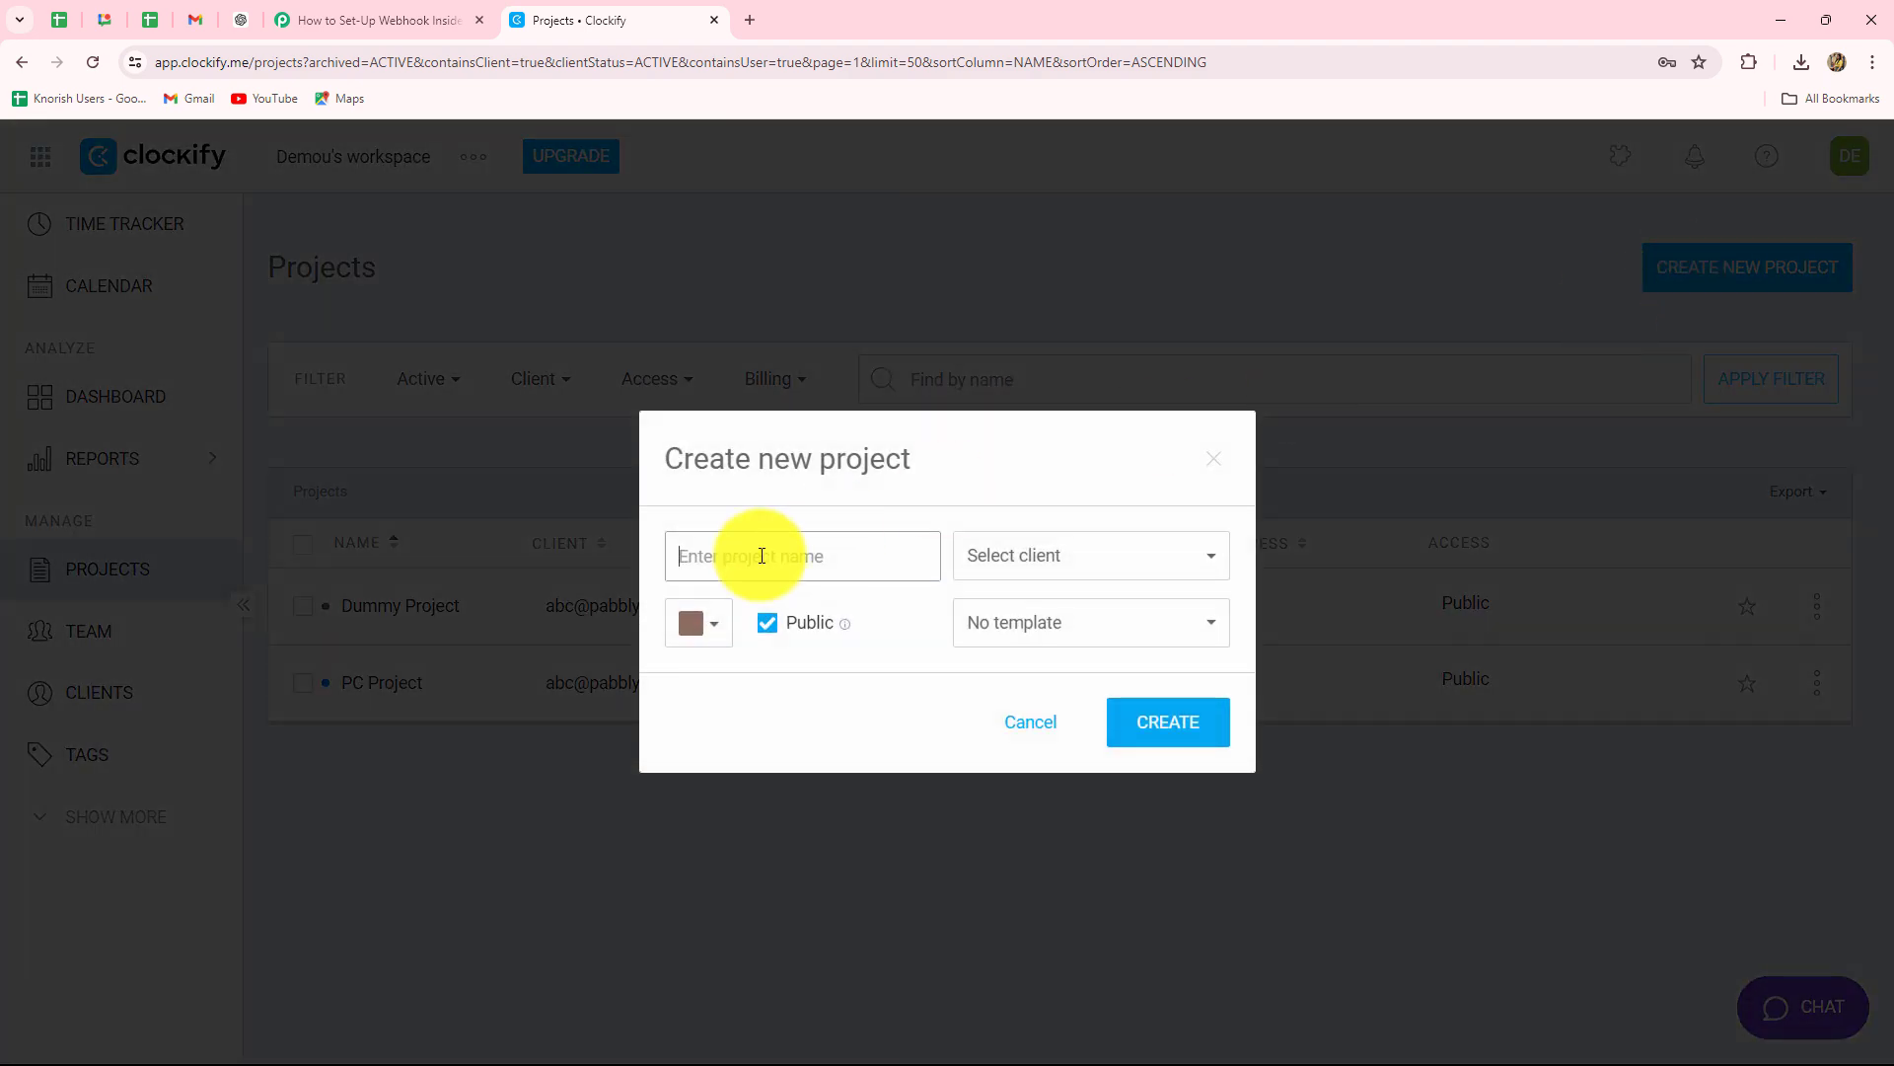
pyautogui.write('Social Media Calendar')
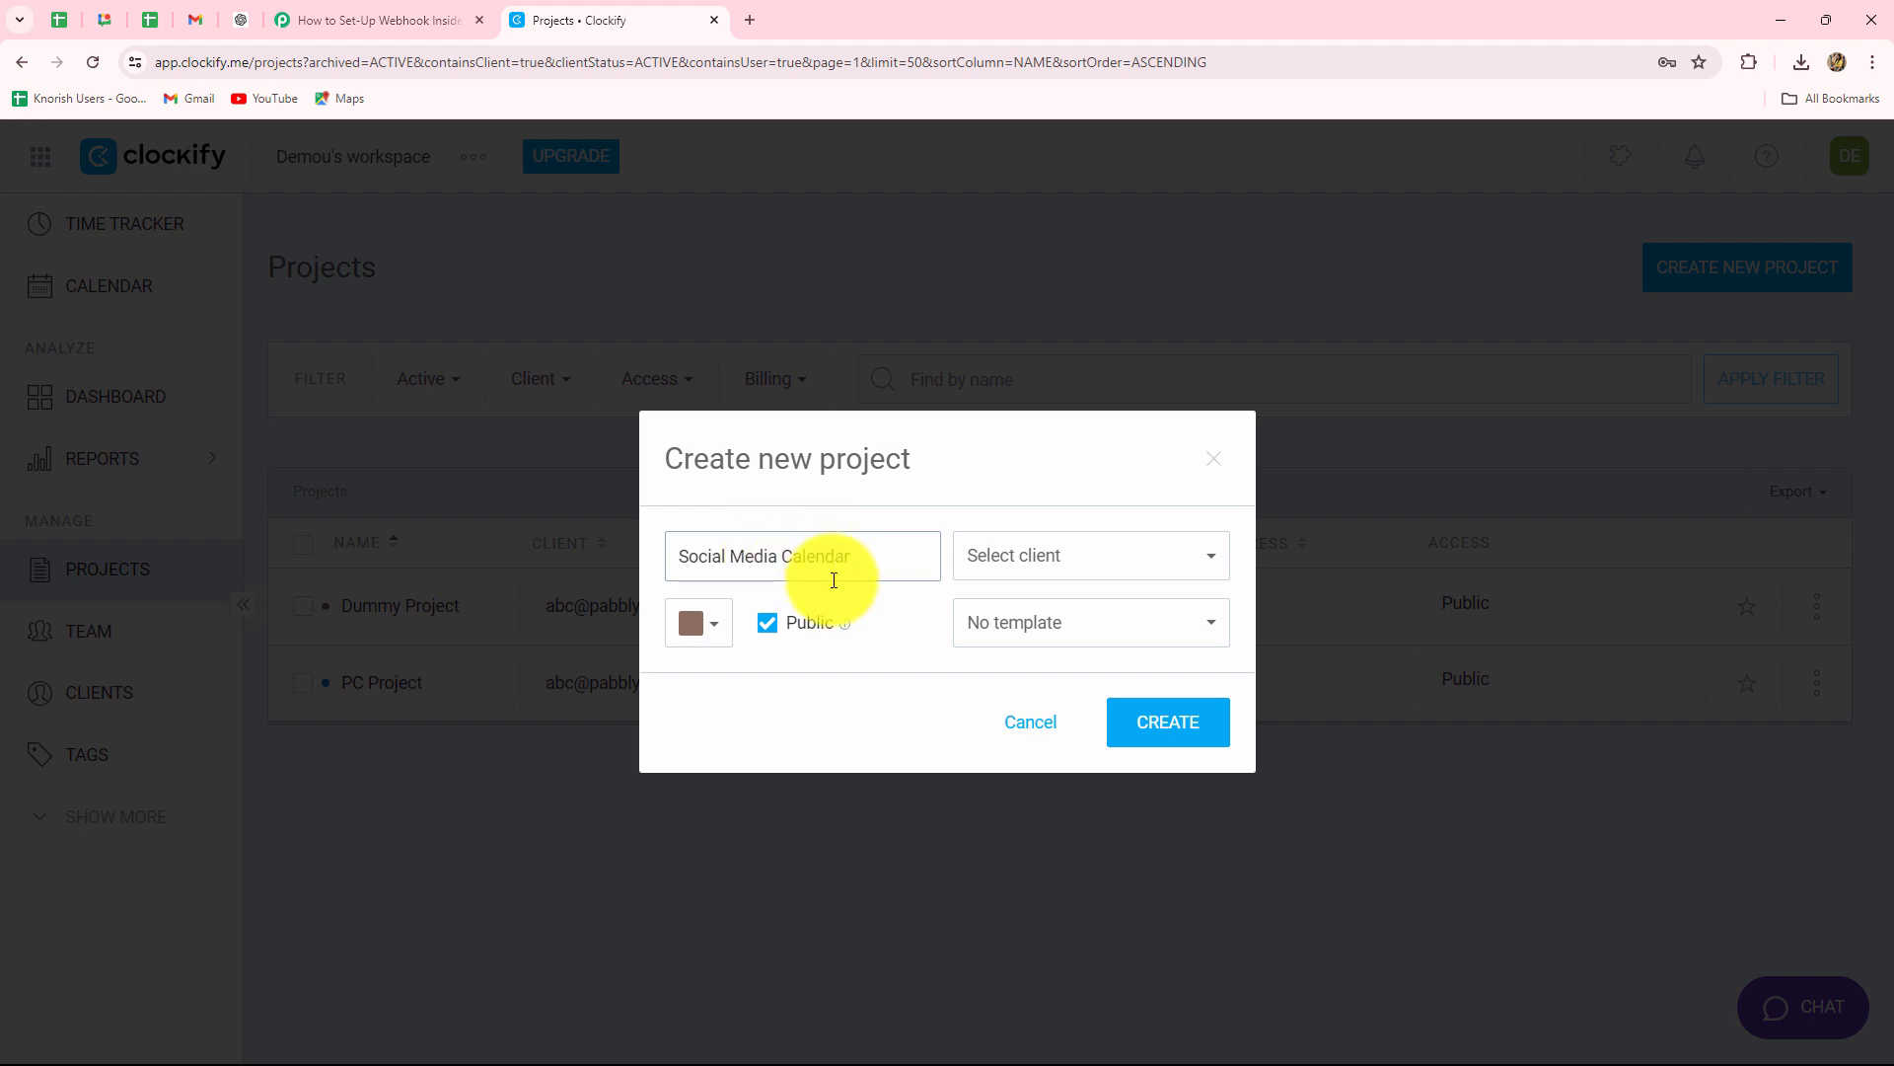
pyautogui.click(1029, 558)
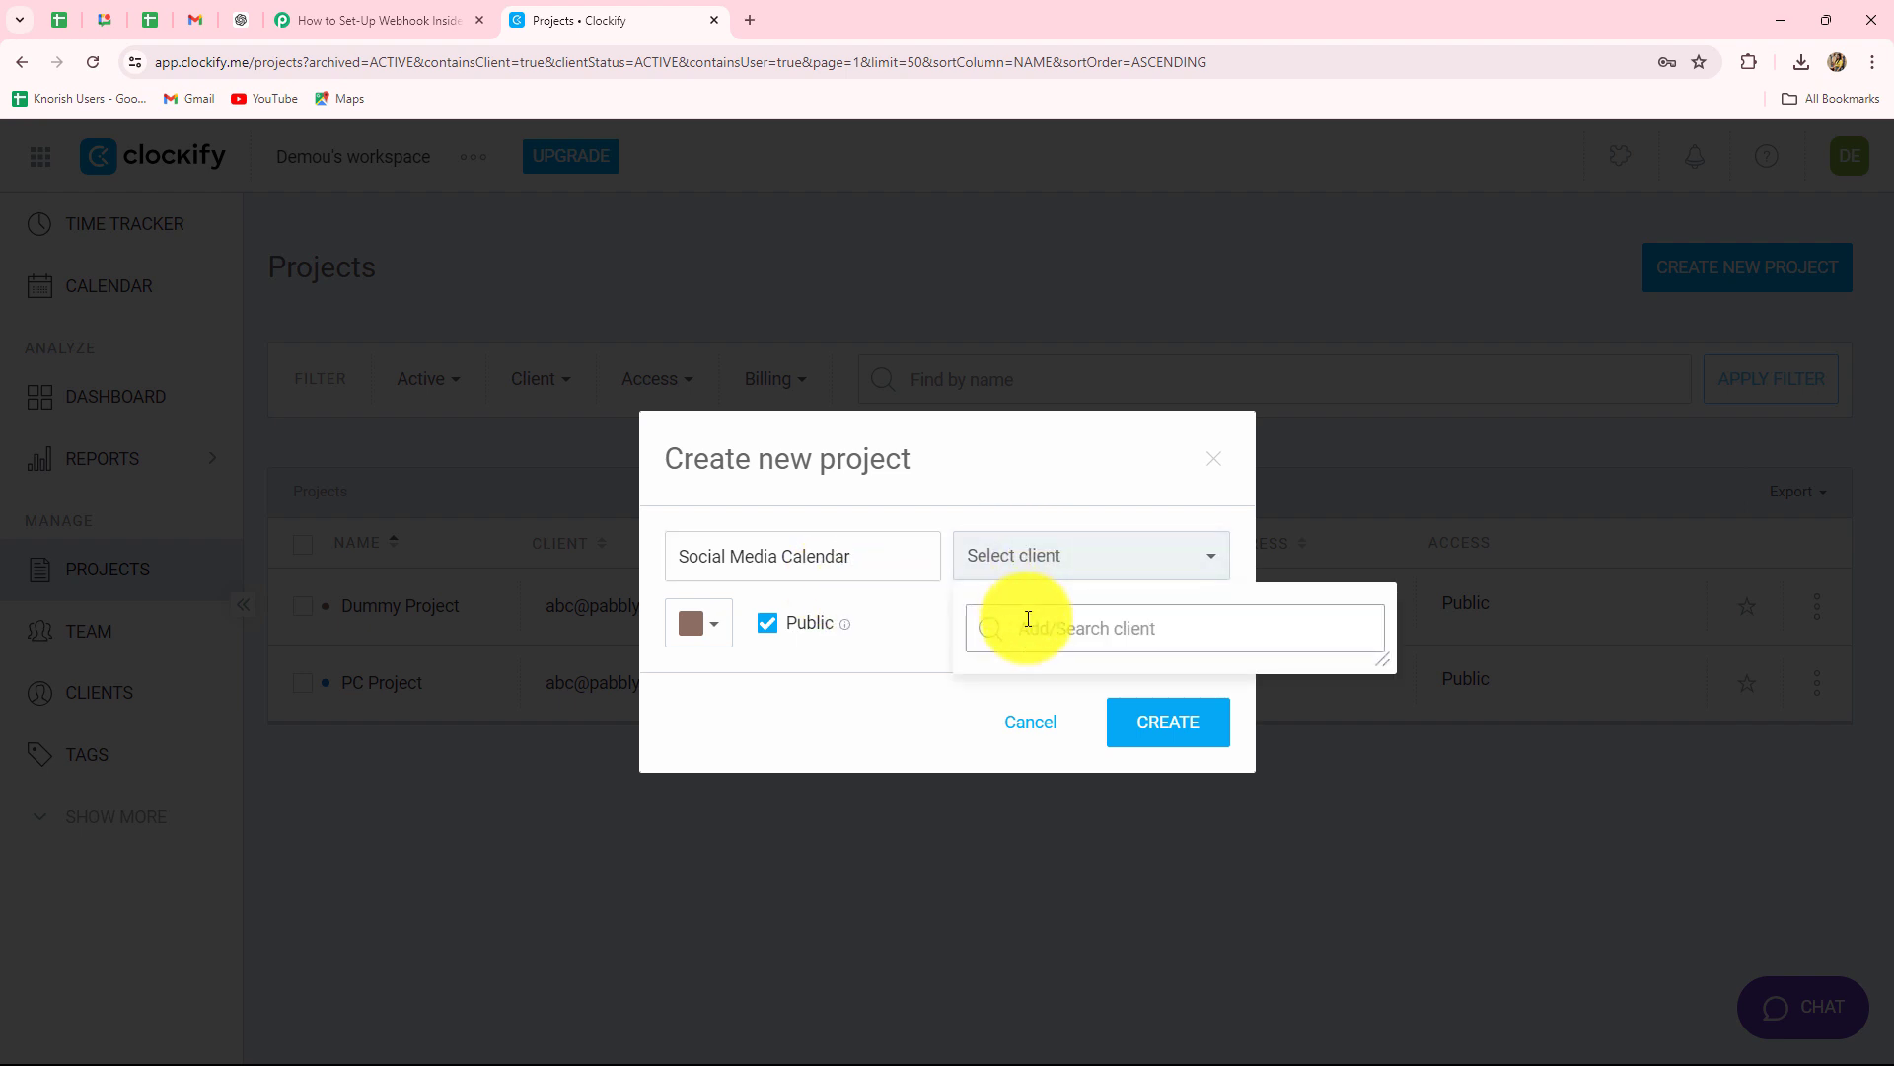
pyautogui.click(1023, 700)
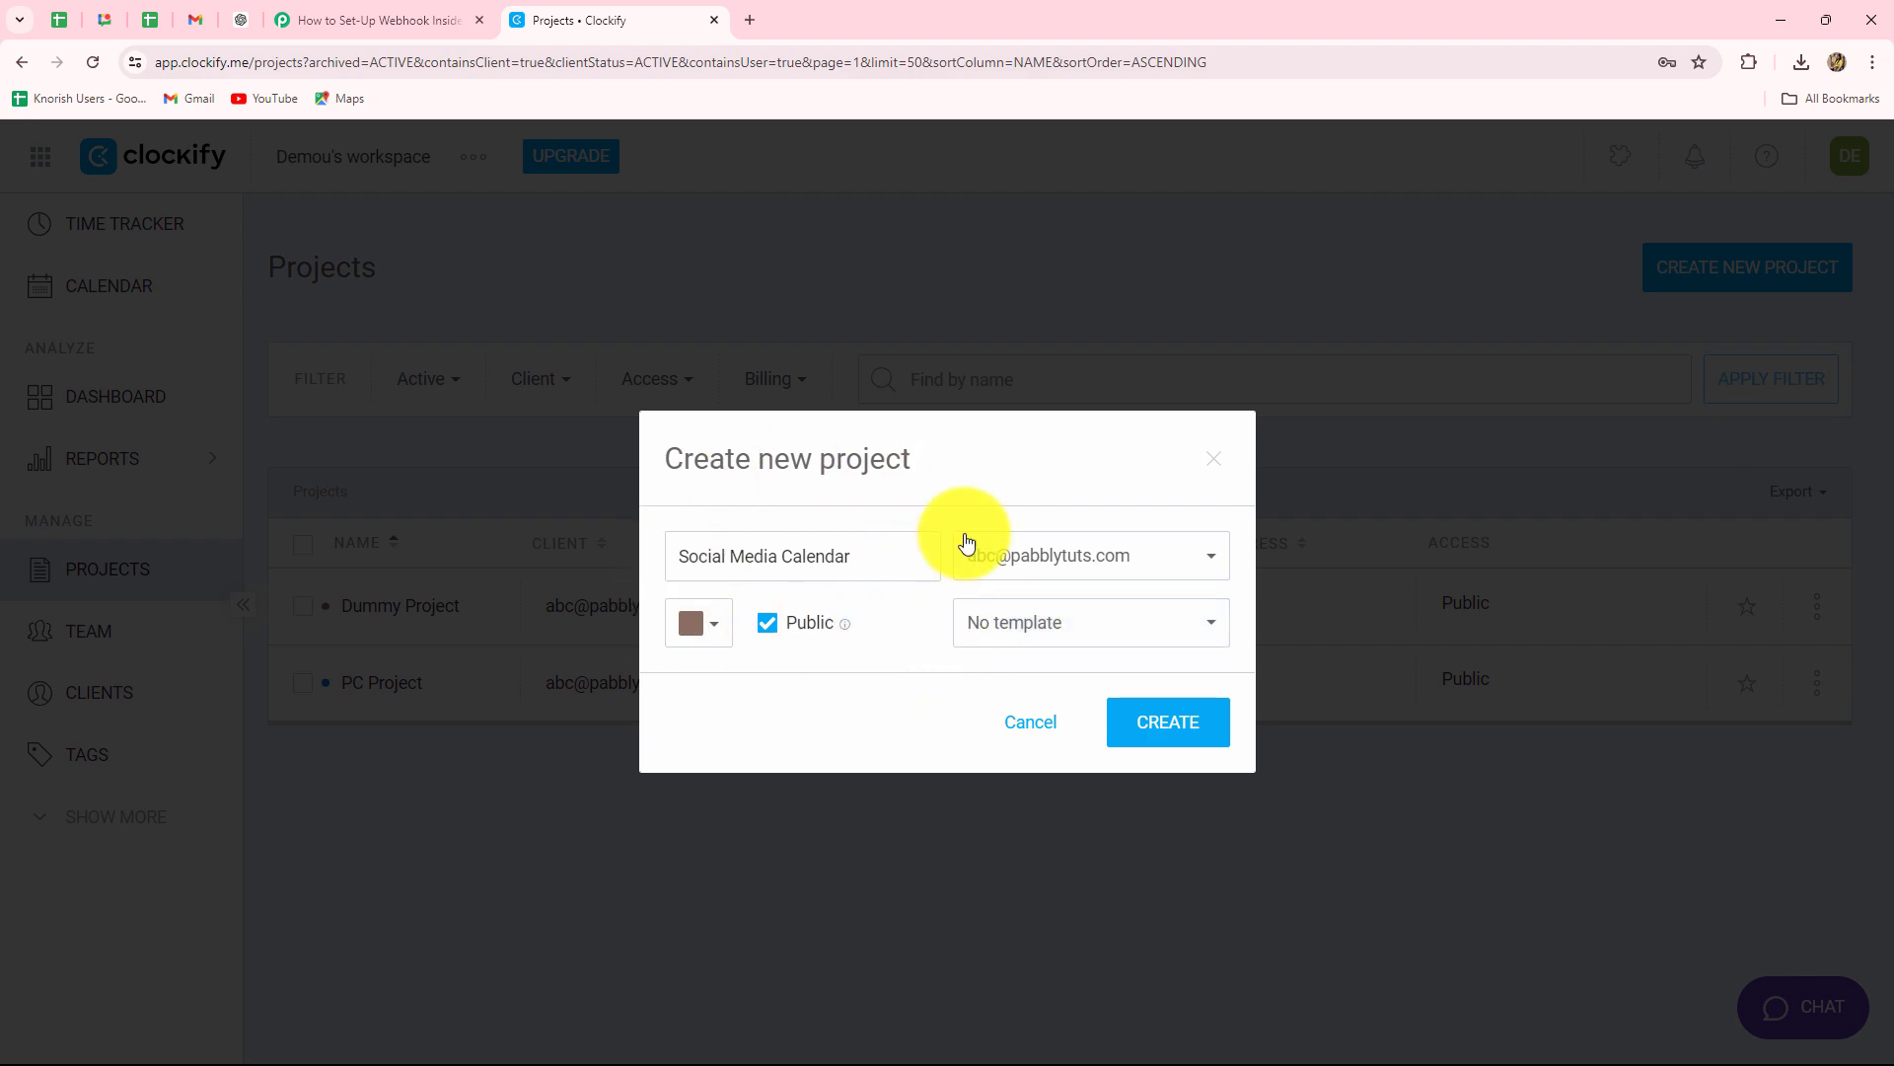
pyautogui.click(1168, 728)
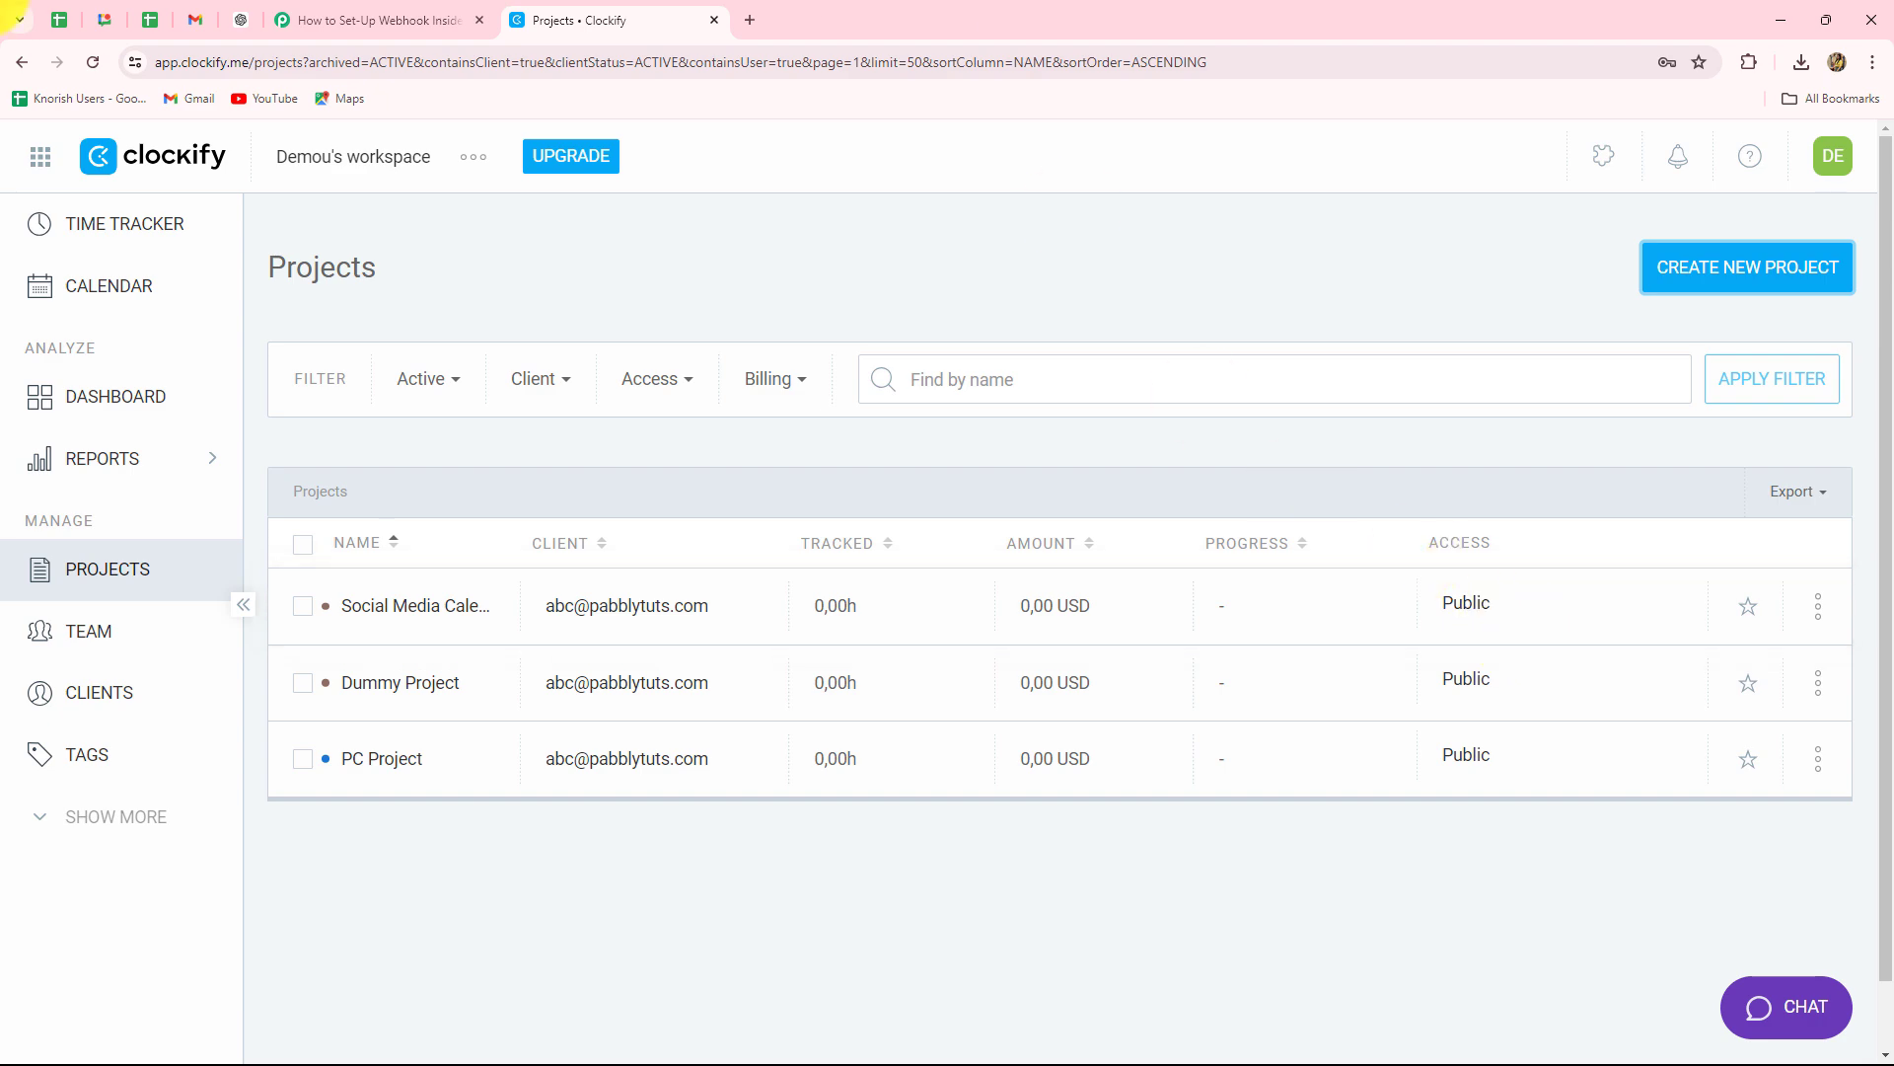
# Back in Pabbly, inspect the captured WorkspaceId and the TimeEstimate type AUTO in the response.
pyautogui.click(340, 20)
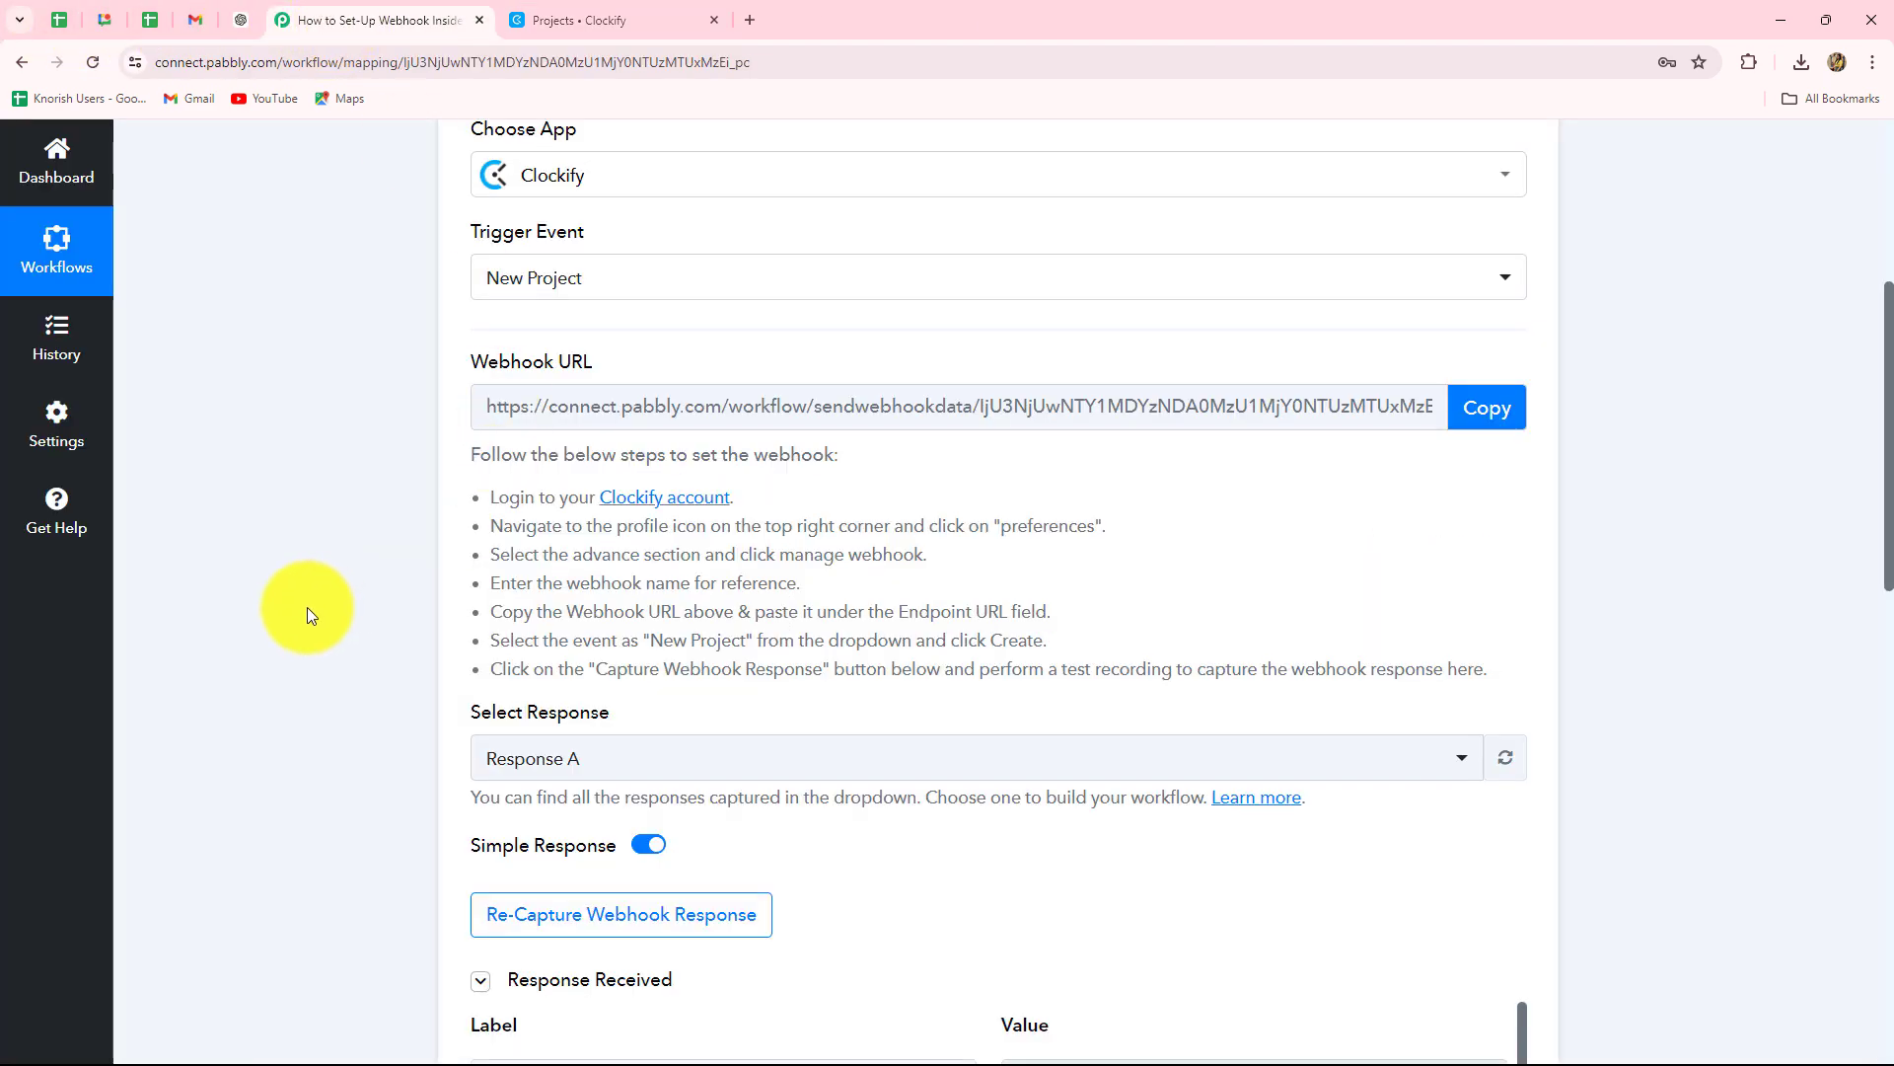
pyautogui.scroll(-5, 306, 607)
pyautogui.scroll(-2, 1478, 704)
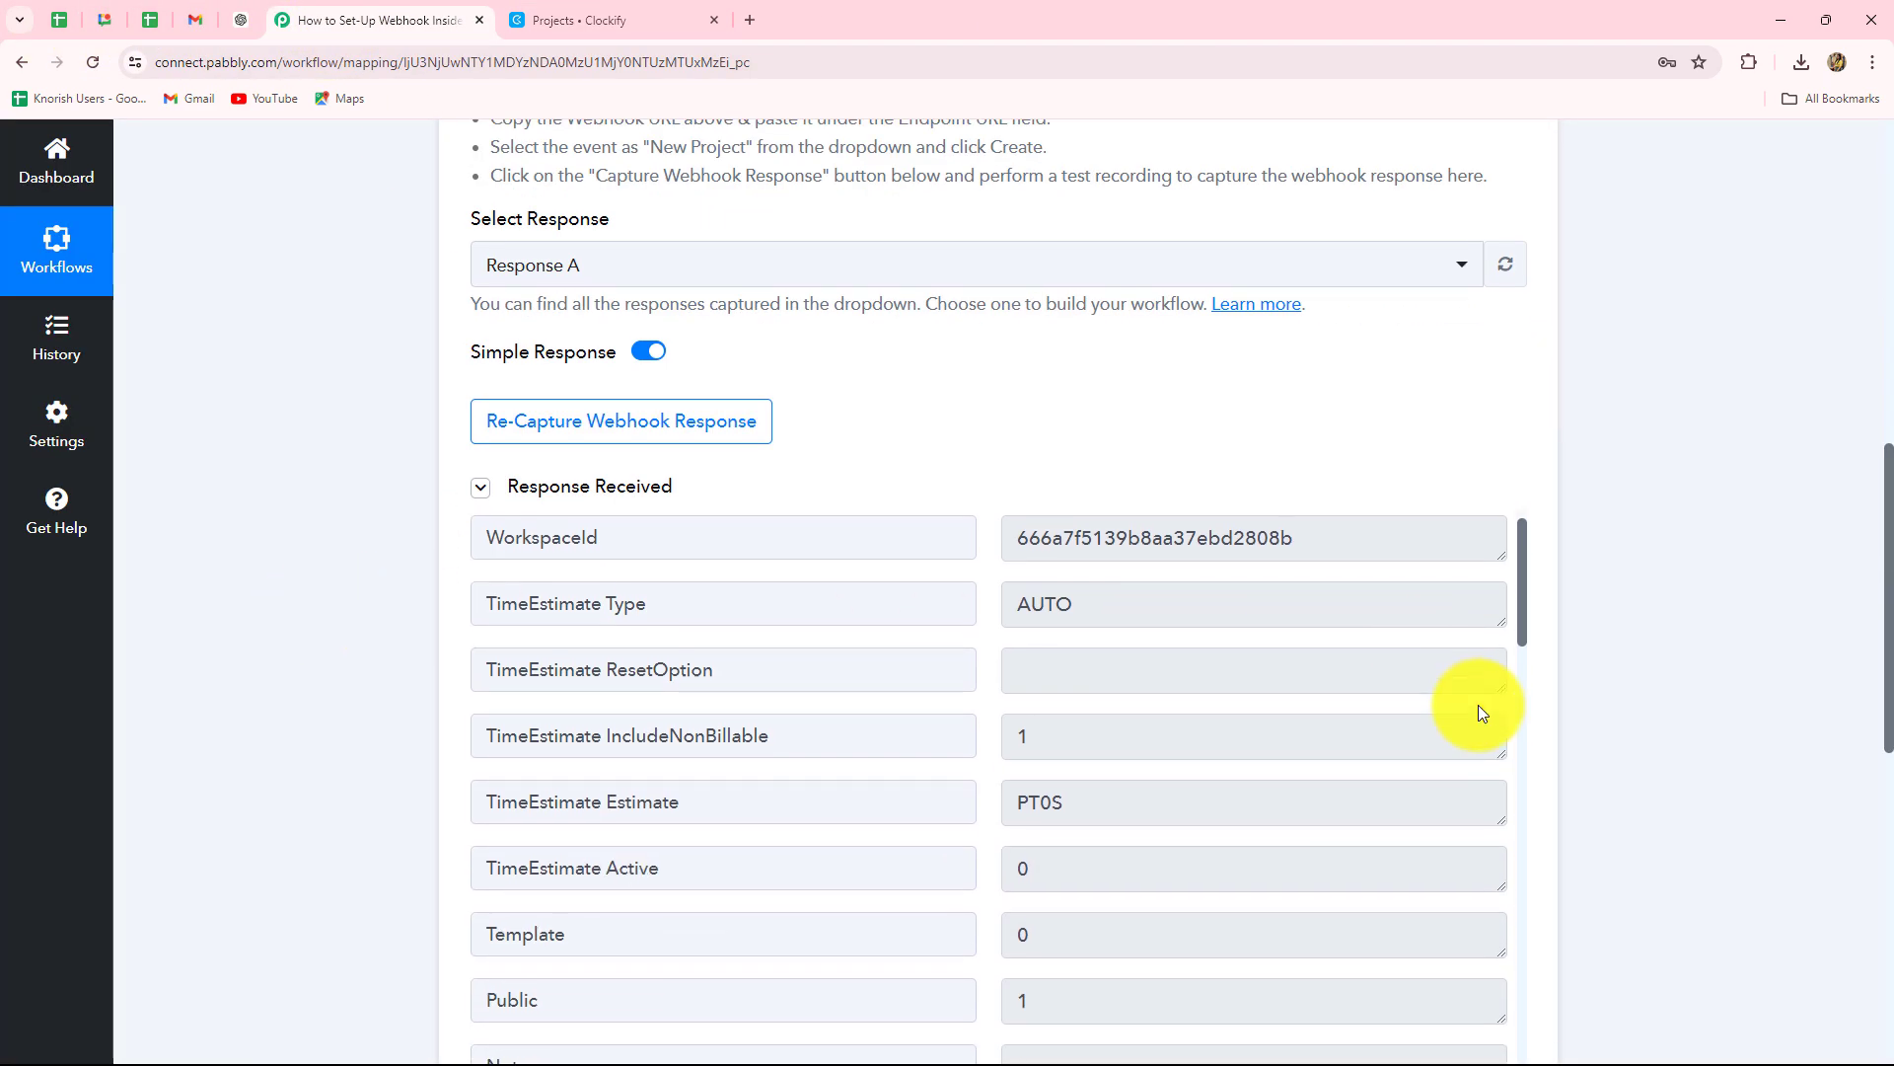
pyautogui.scroll(2, 1362, 690)
pyautogui.scroll(-3, 1839, 659)
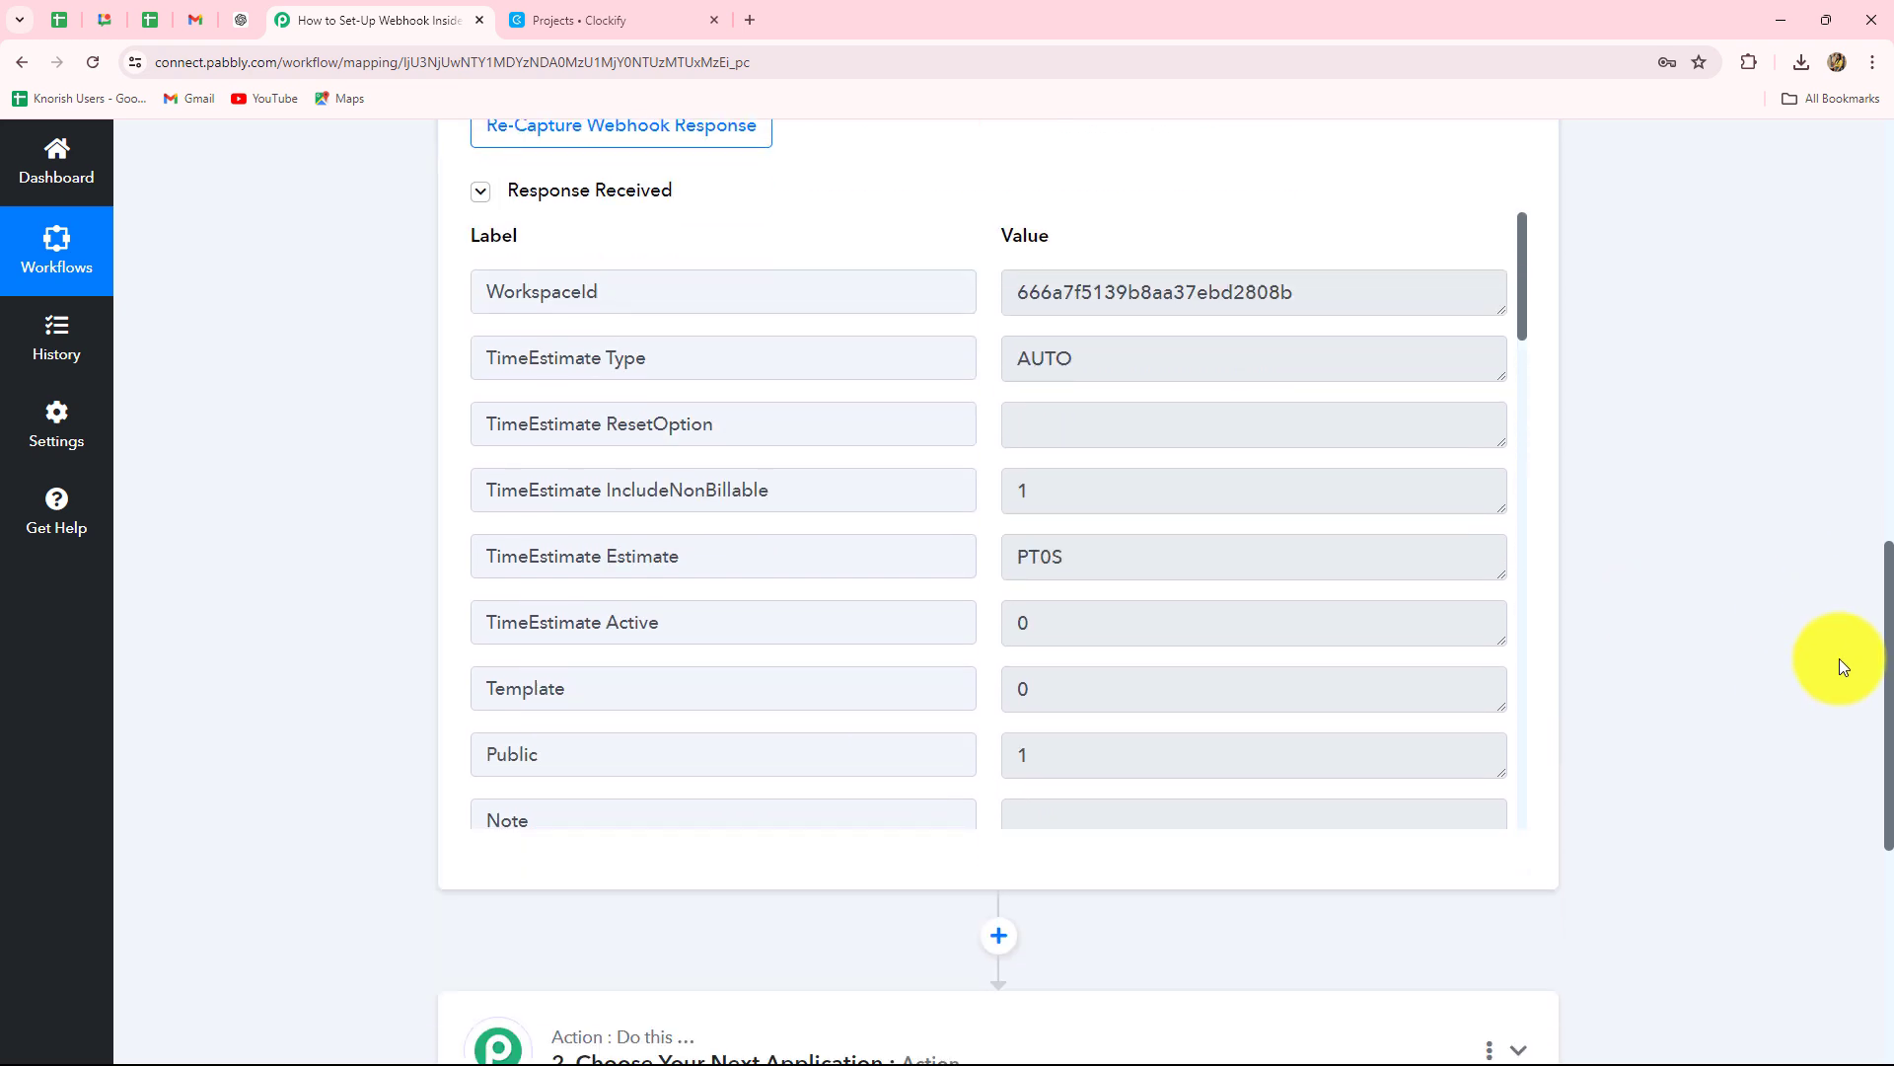
pyautogui.scroll(2, 1839, 659)
pyautogui.moveTo(1311, 494); pyautogui.dragTo(939, 516)
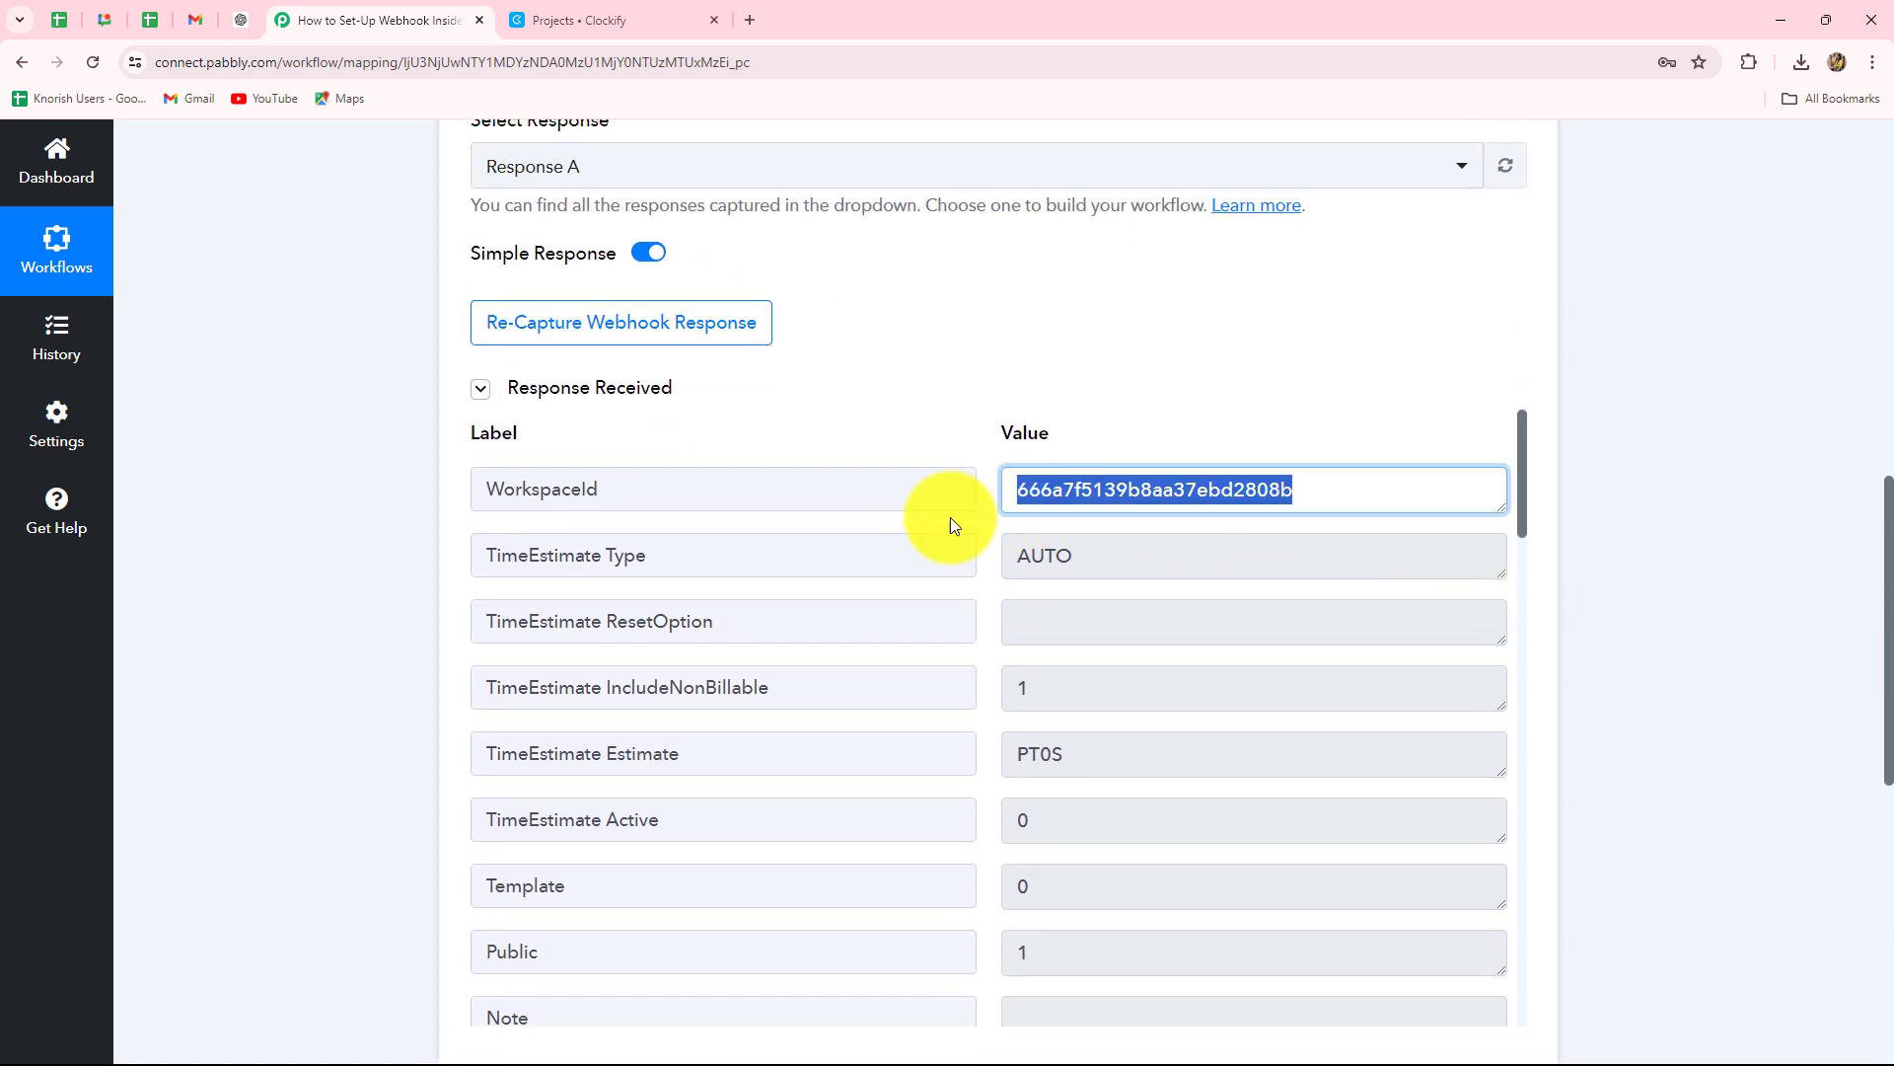
pyautogui.doubleClick(1069, 561)
pyautogui.scroll(-3, 1181, 718)
pyautogui.scroll(-1, 1182, 728)
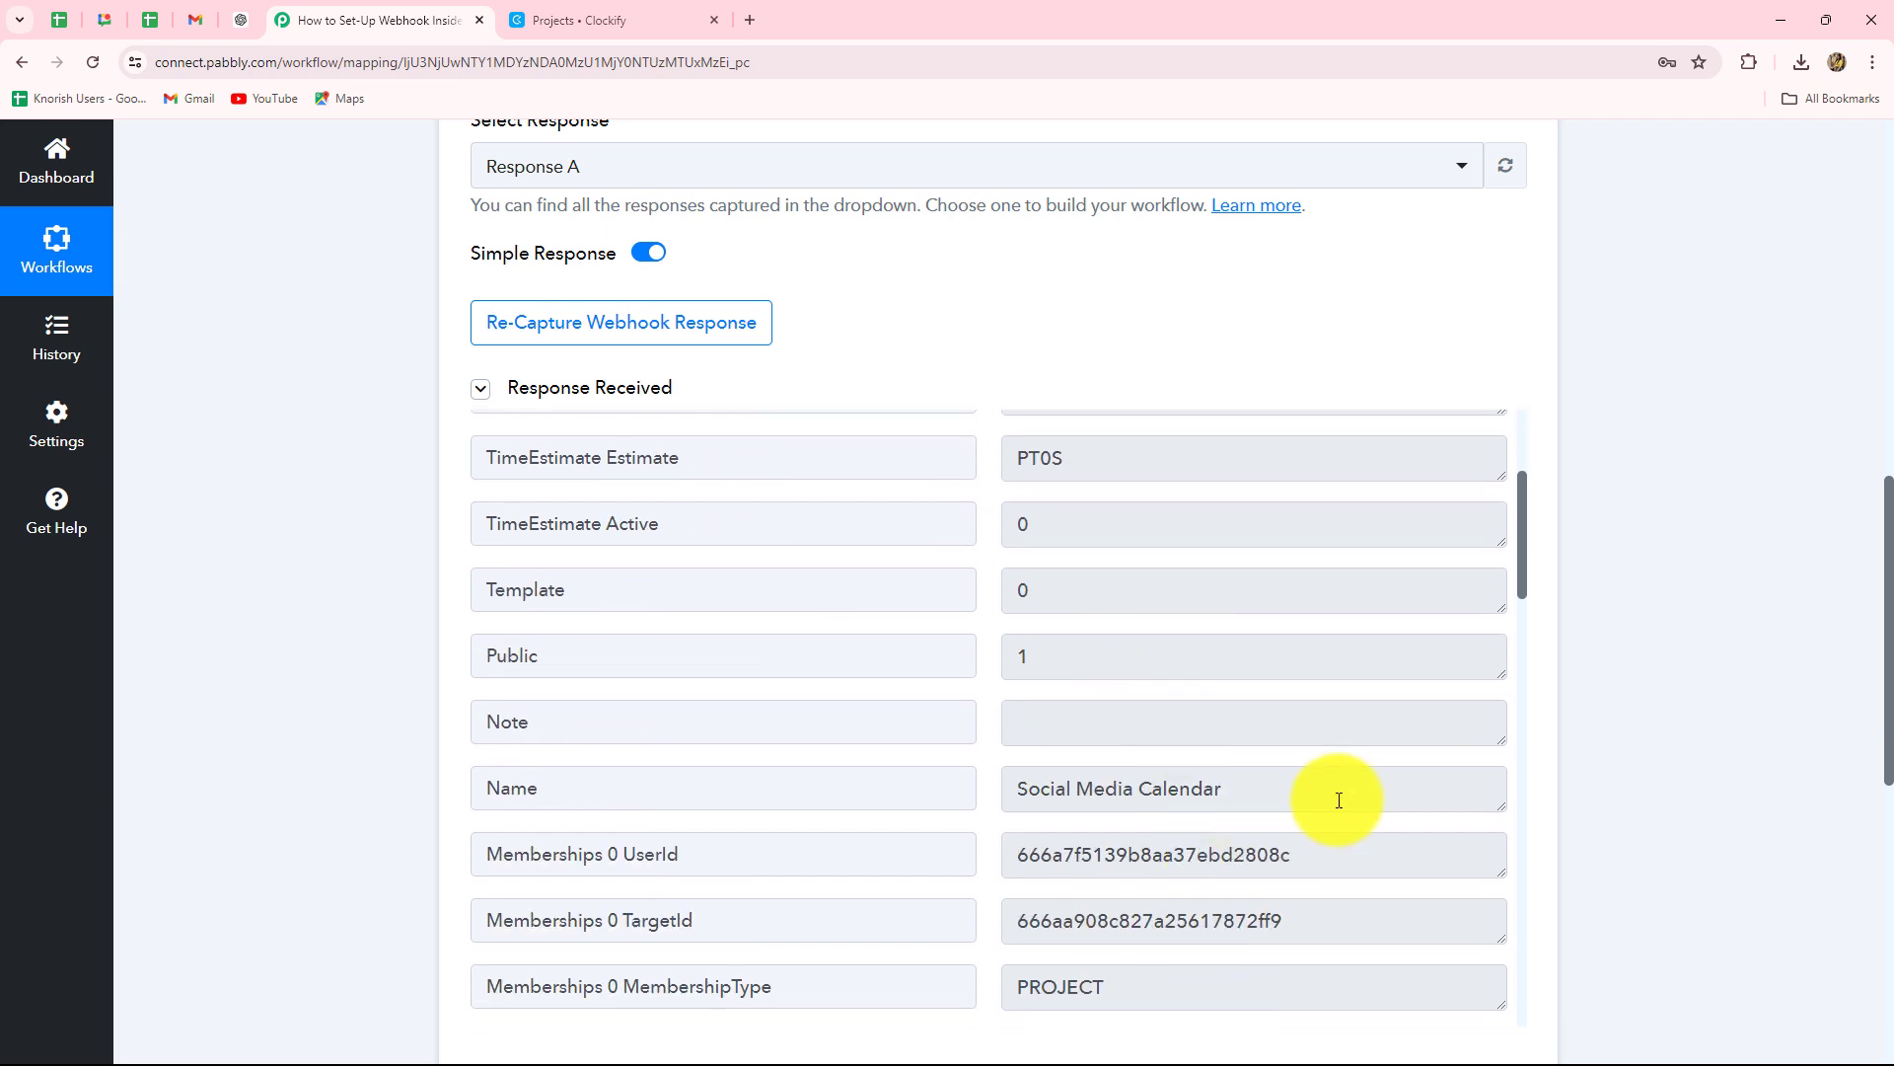
# Verify the captured name 'Social Media Calendar' and membership PROJECT / ACTIVE, then scroll back up.
pyautogui.moveTo(1336, 792); pyautogui.dragTo(988, 819)
pyautogui.scroll(-3, 1208, 787)
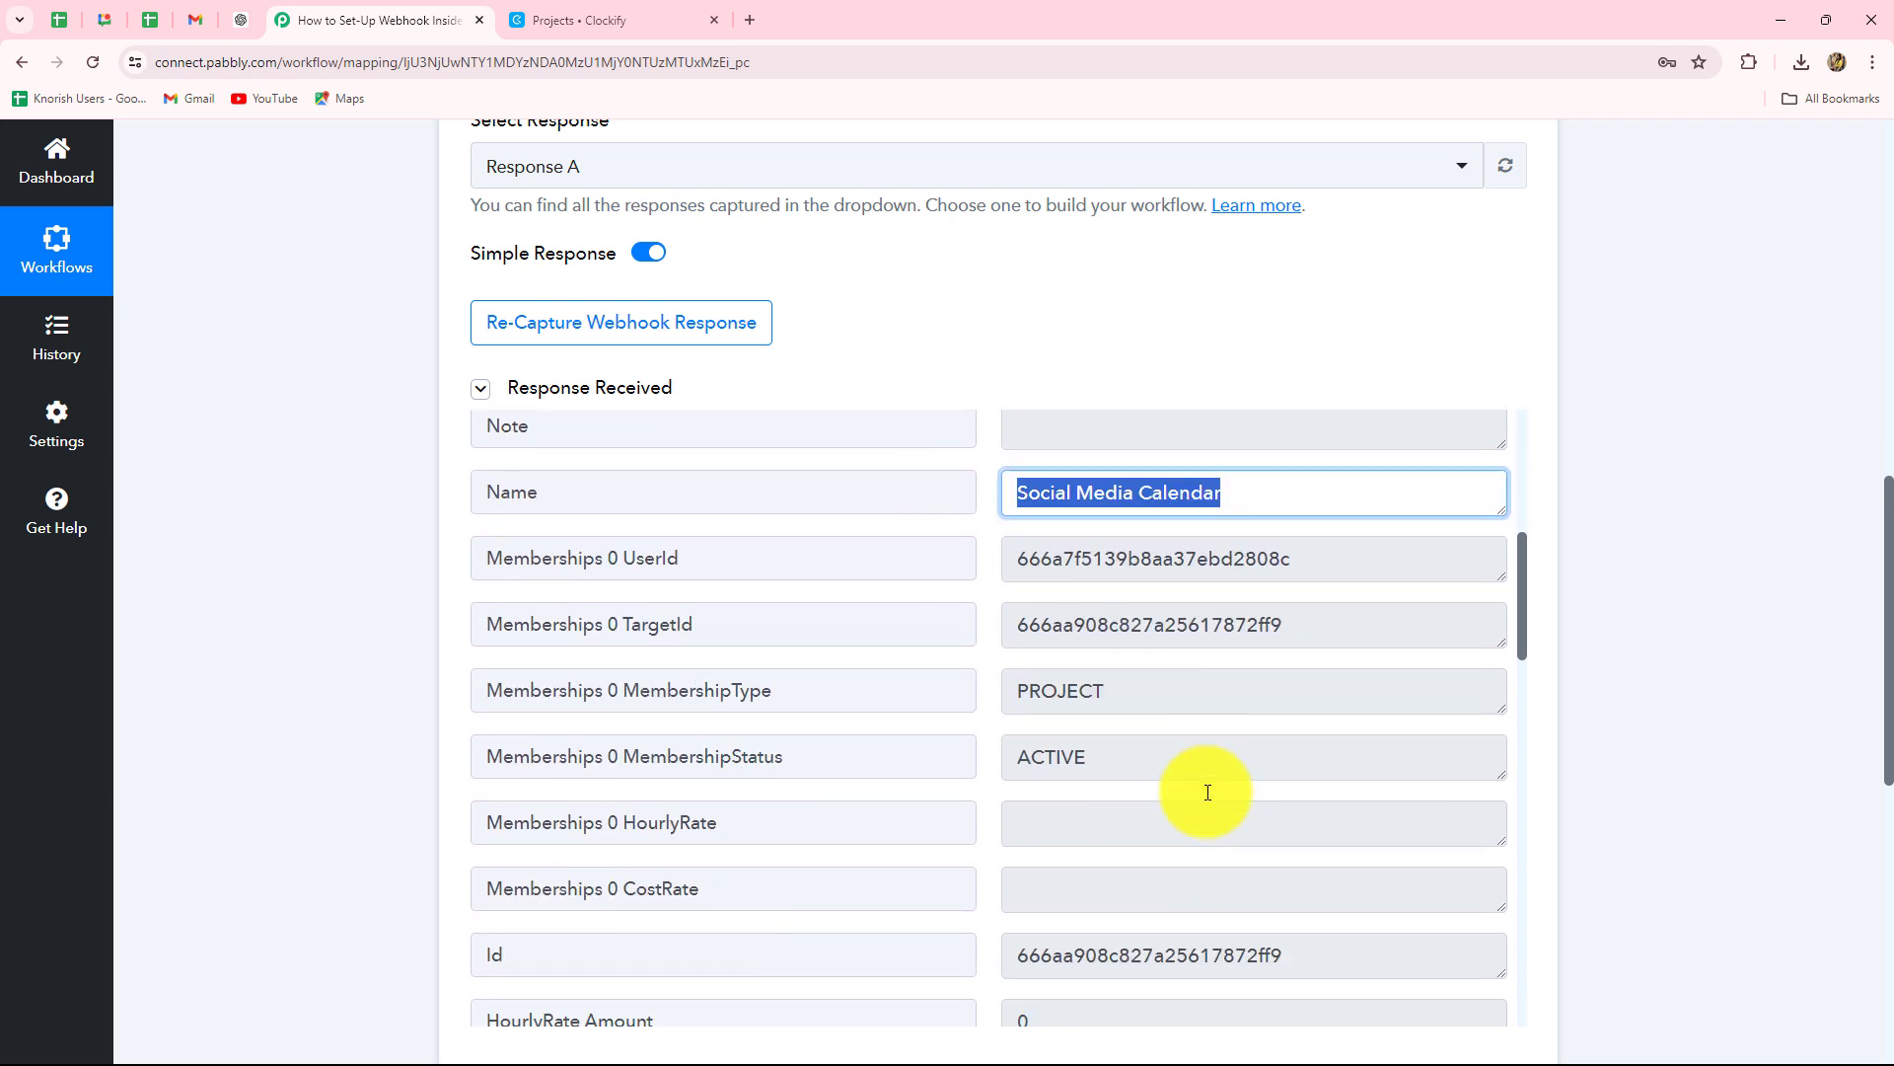
pyautogui.moveTo(1303, 558); pyautogui.dragTo(917, 681)
pyautogui.moveTo(1166, 704); pyautogui.dragTo(972, 727)
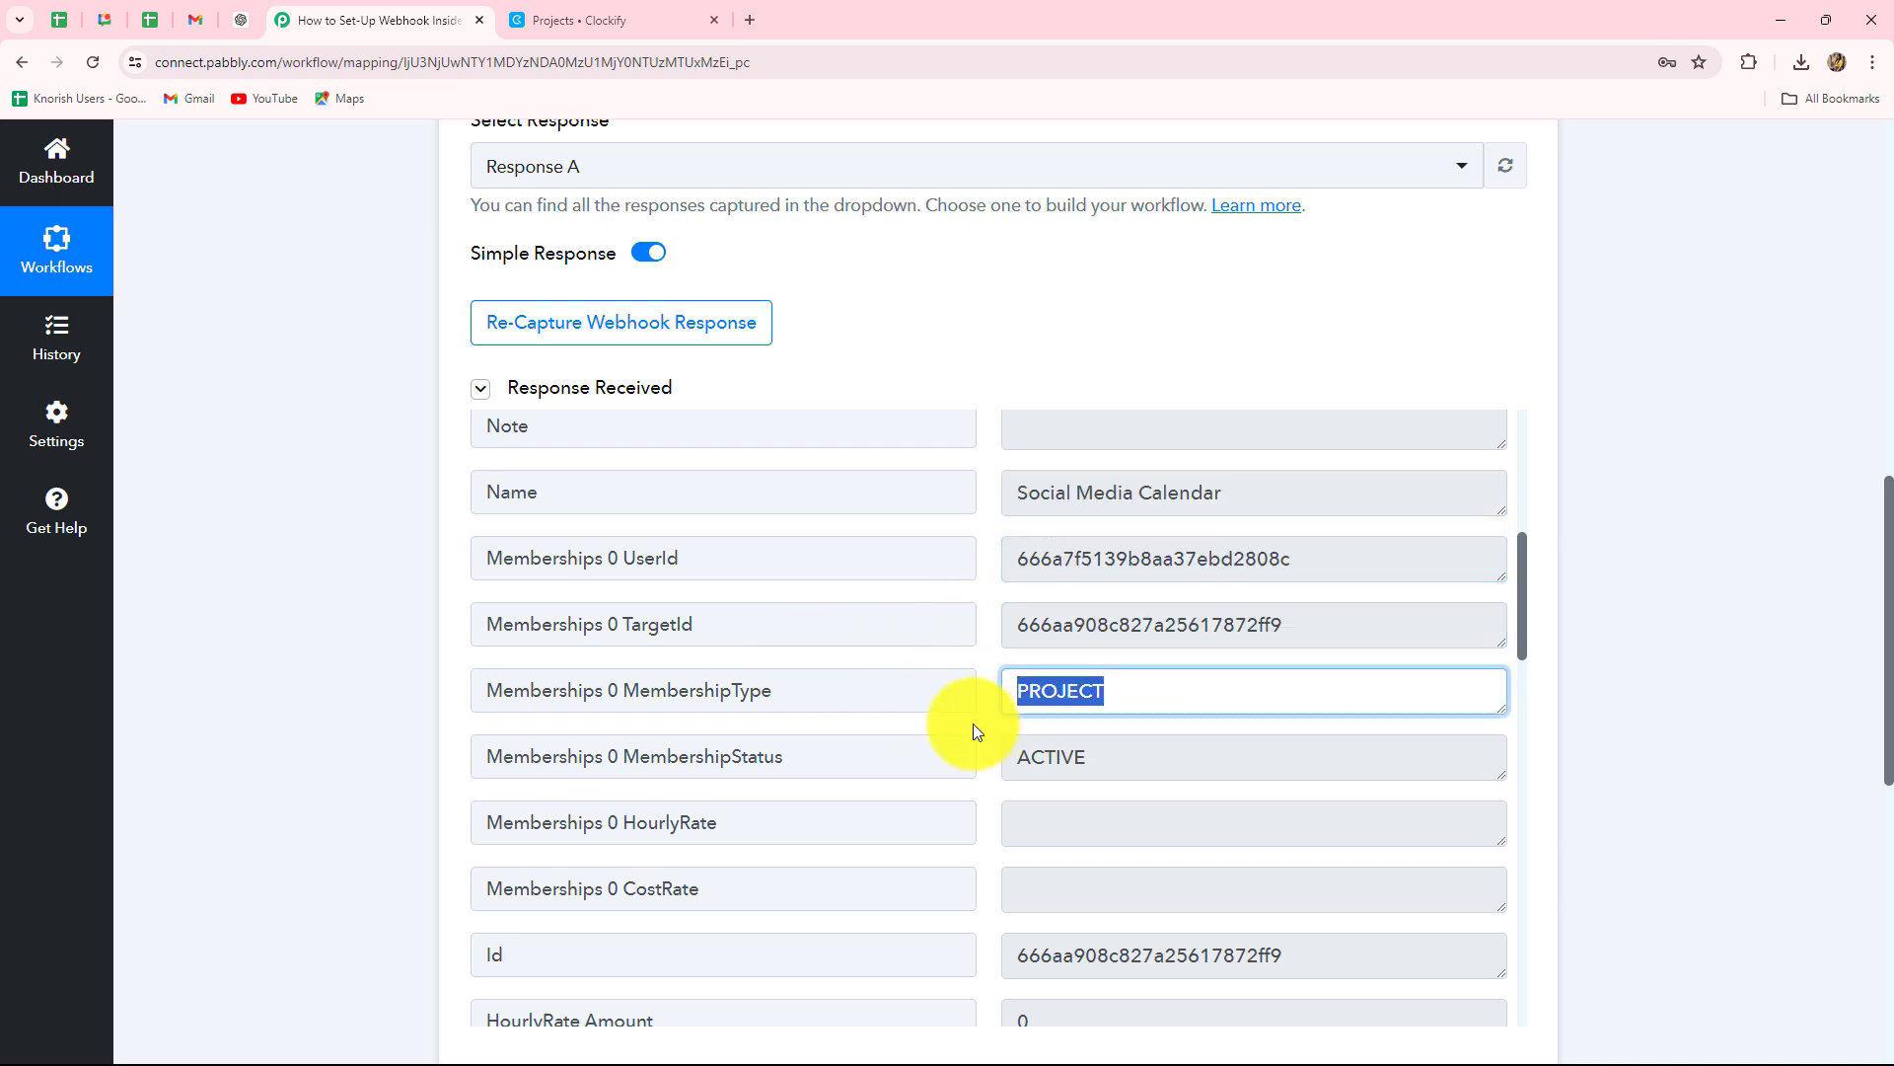
pyautogui.moveTo(1141, 761); pyautogui.dragTo(924, 775)
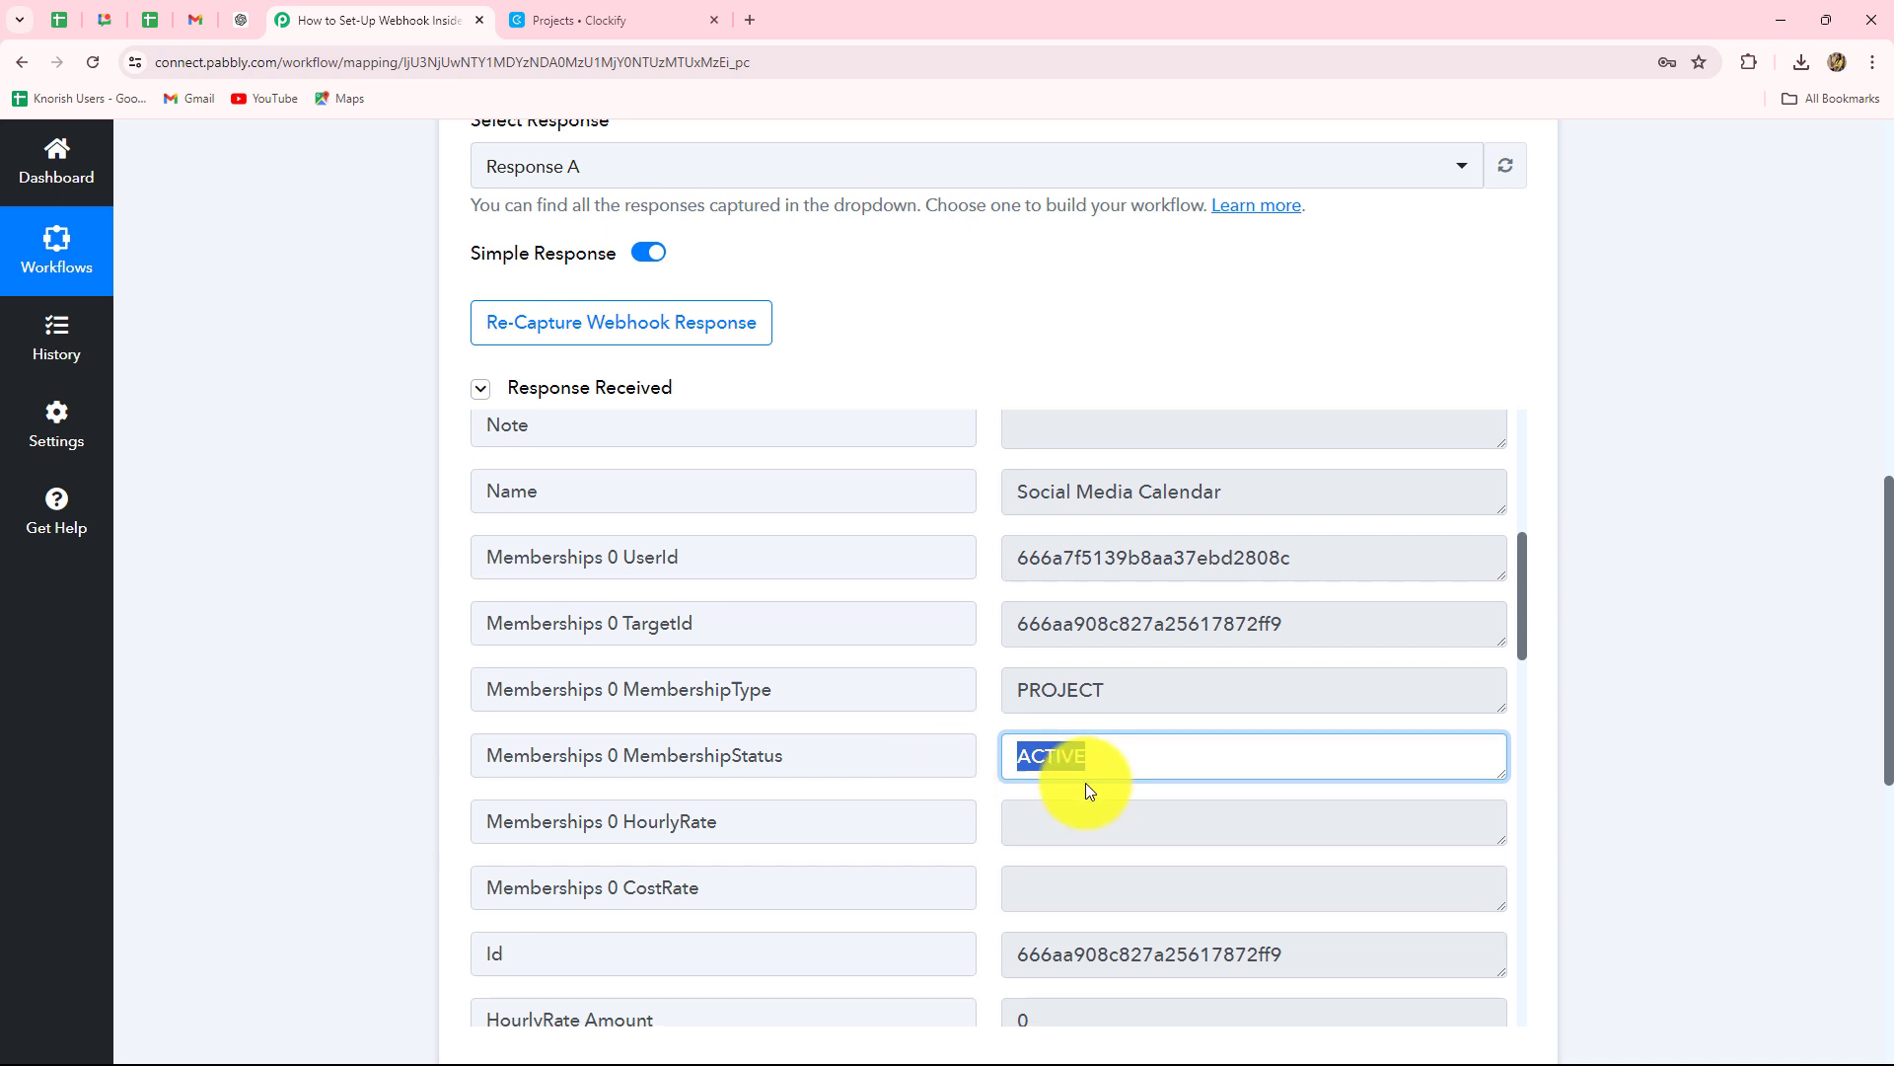
pyautogui.scroll(-4, 1085, 783)
pyautogui.scroll(-7, 1278, 651)
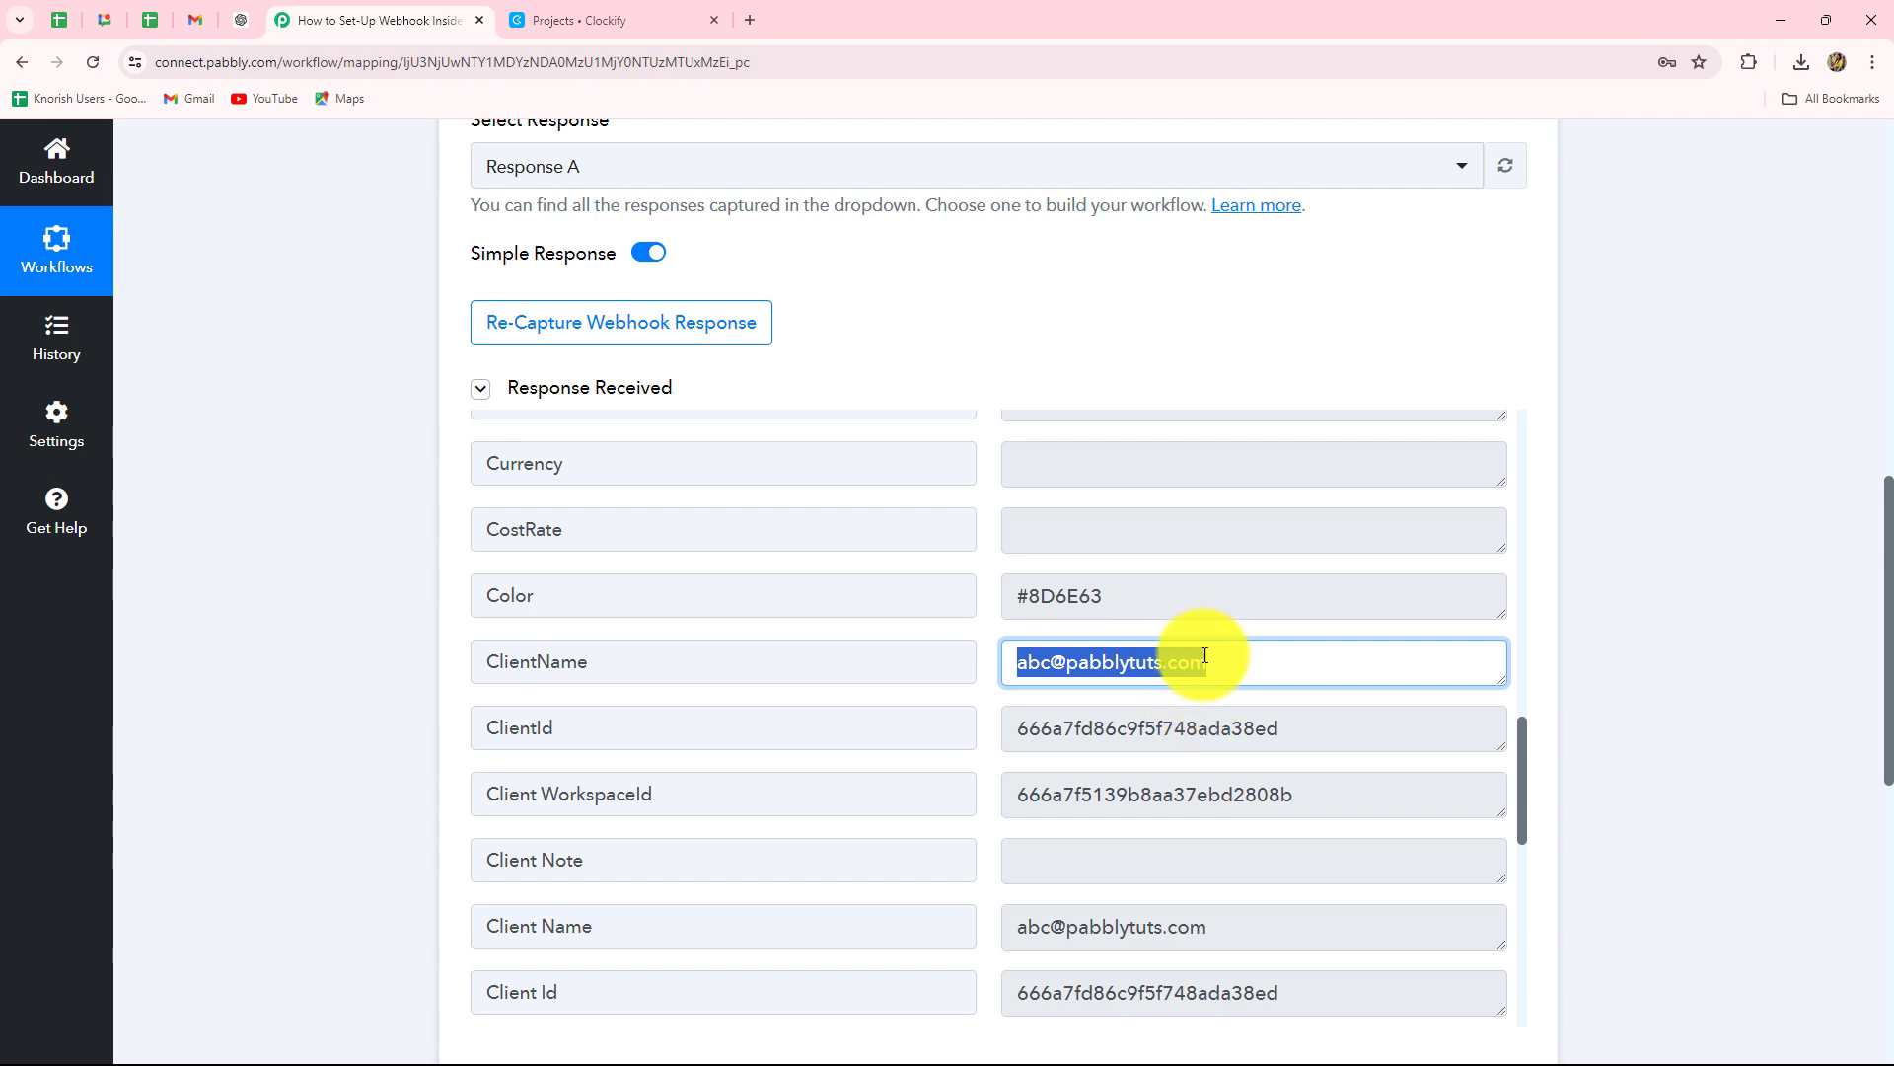
pyautogui.scroll(-5, 1223, 693)
pyautogui.scroll(-5, 1229, 691)
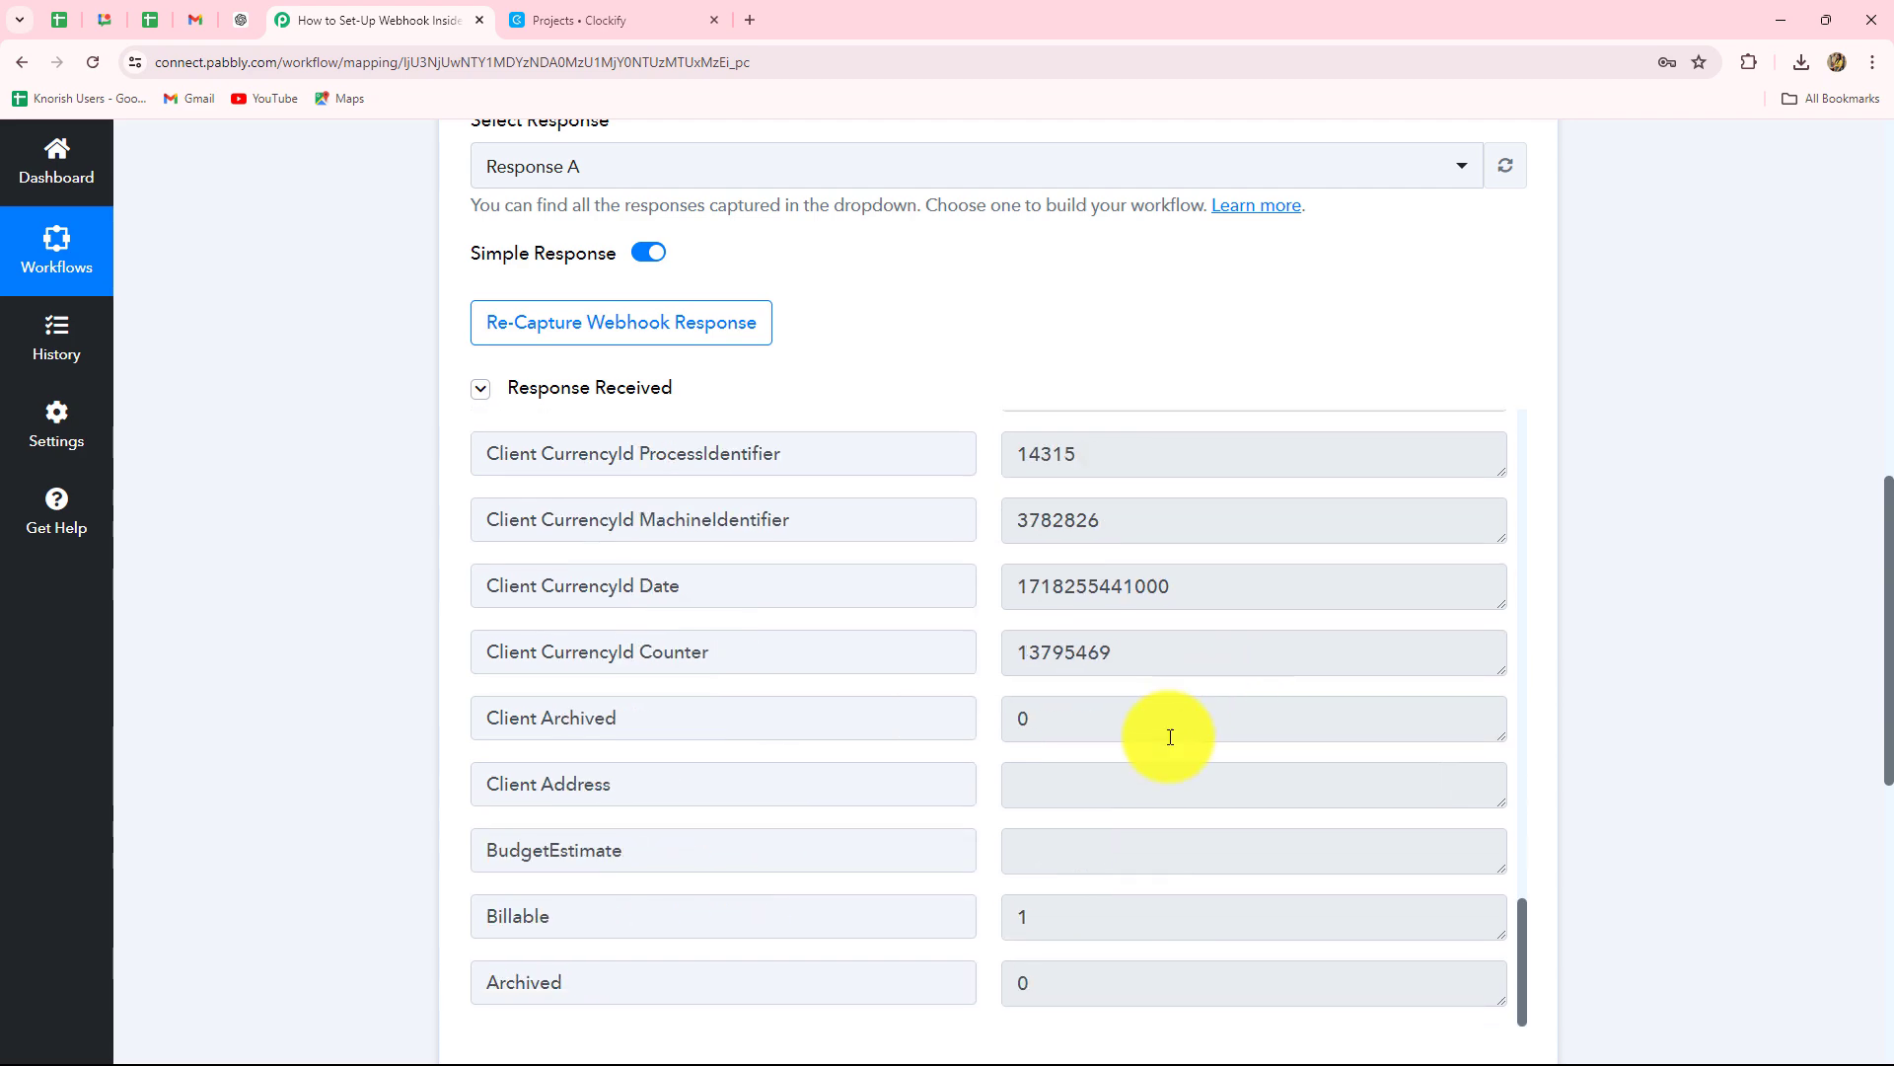
pyautogui.scroll(10, 338, 769)
pyautogui.scroll(1, 372, 769)
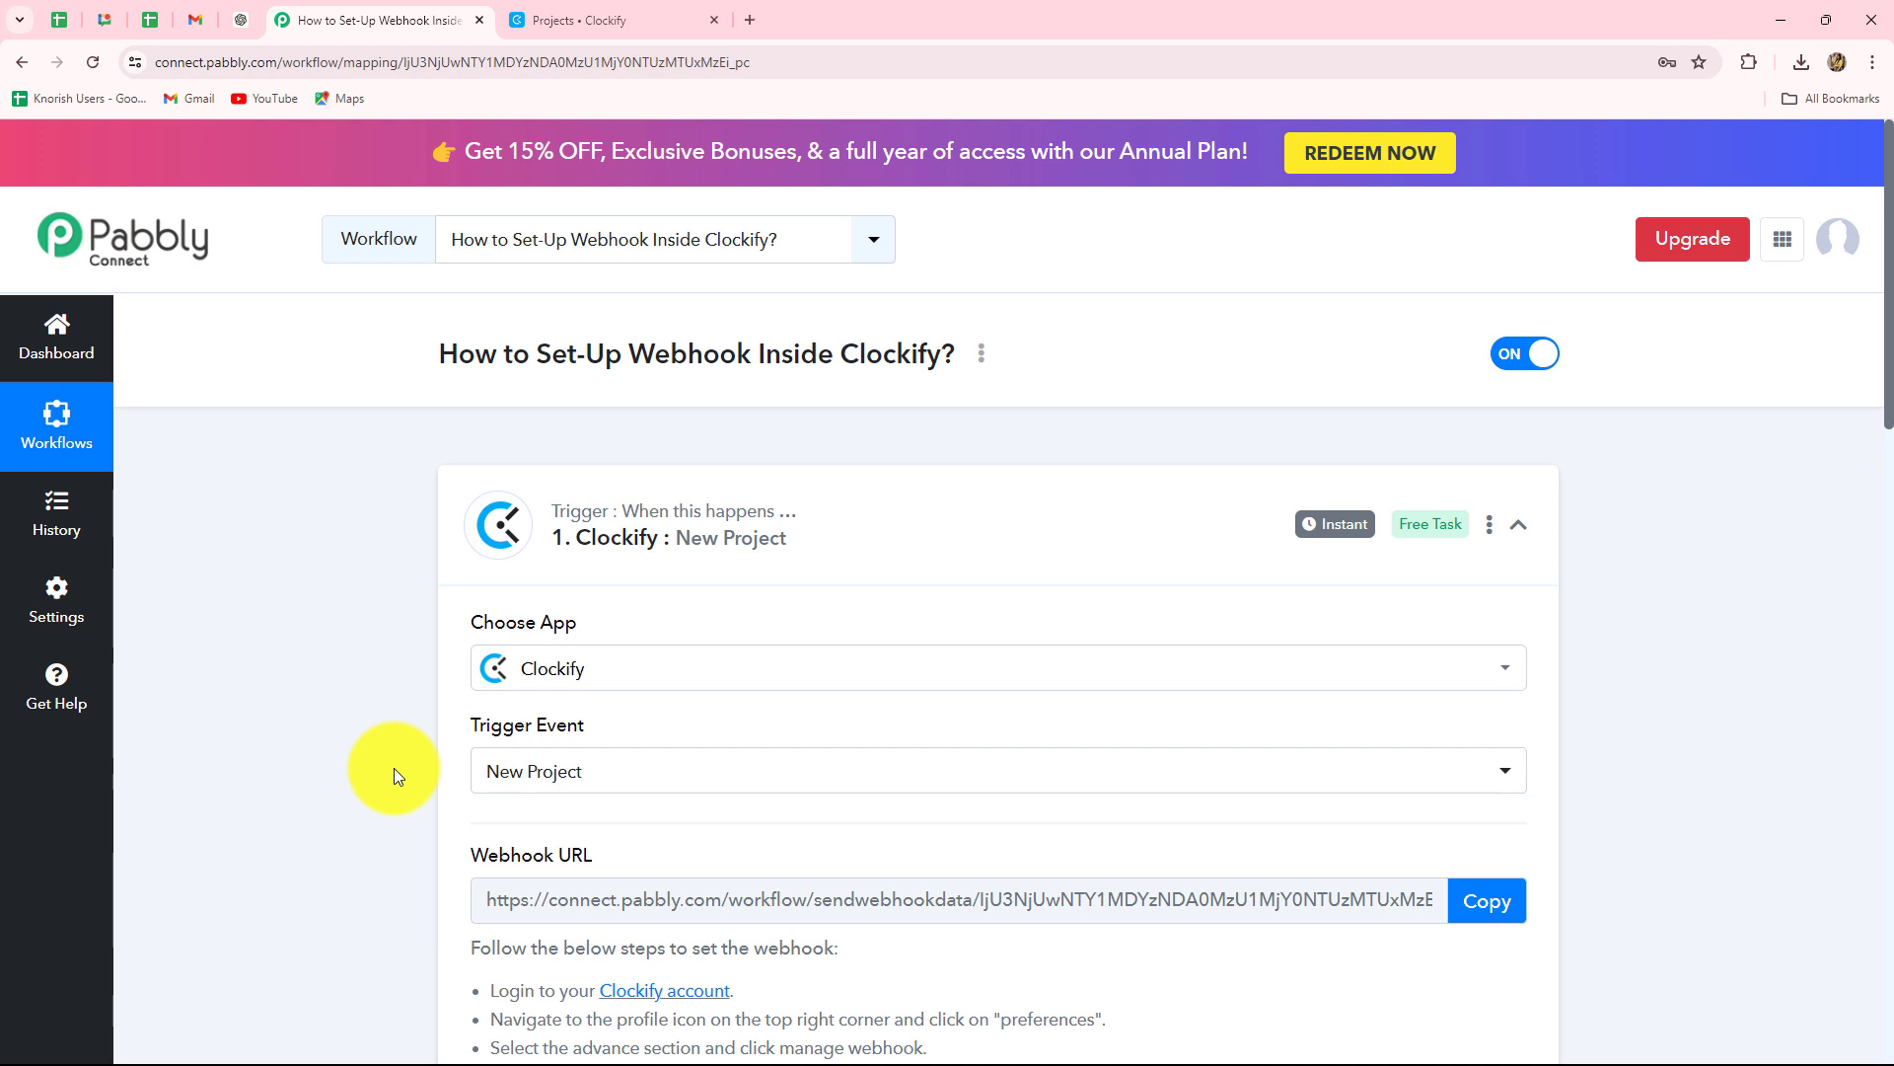
# Keep New Project as the trigger event, review the response, and collapse the Clockify trigger card.
pyautogui.click(600, 768)
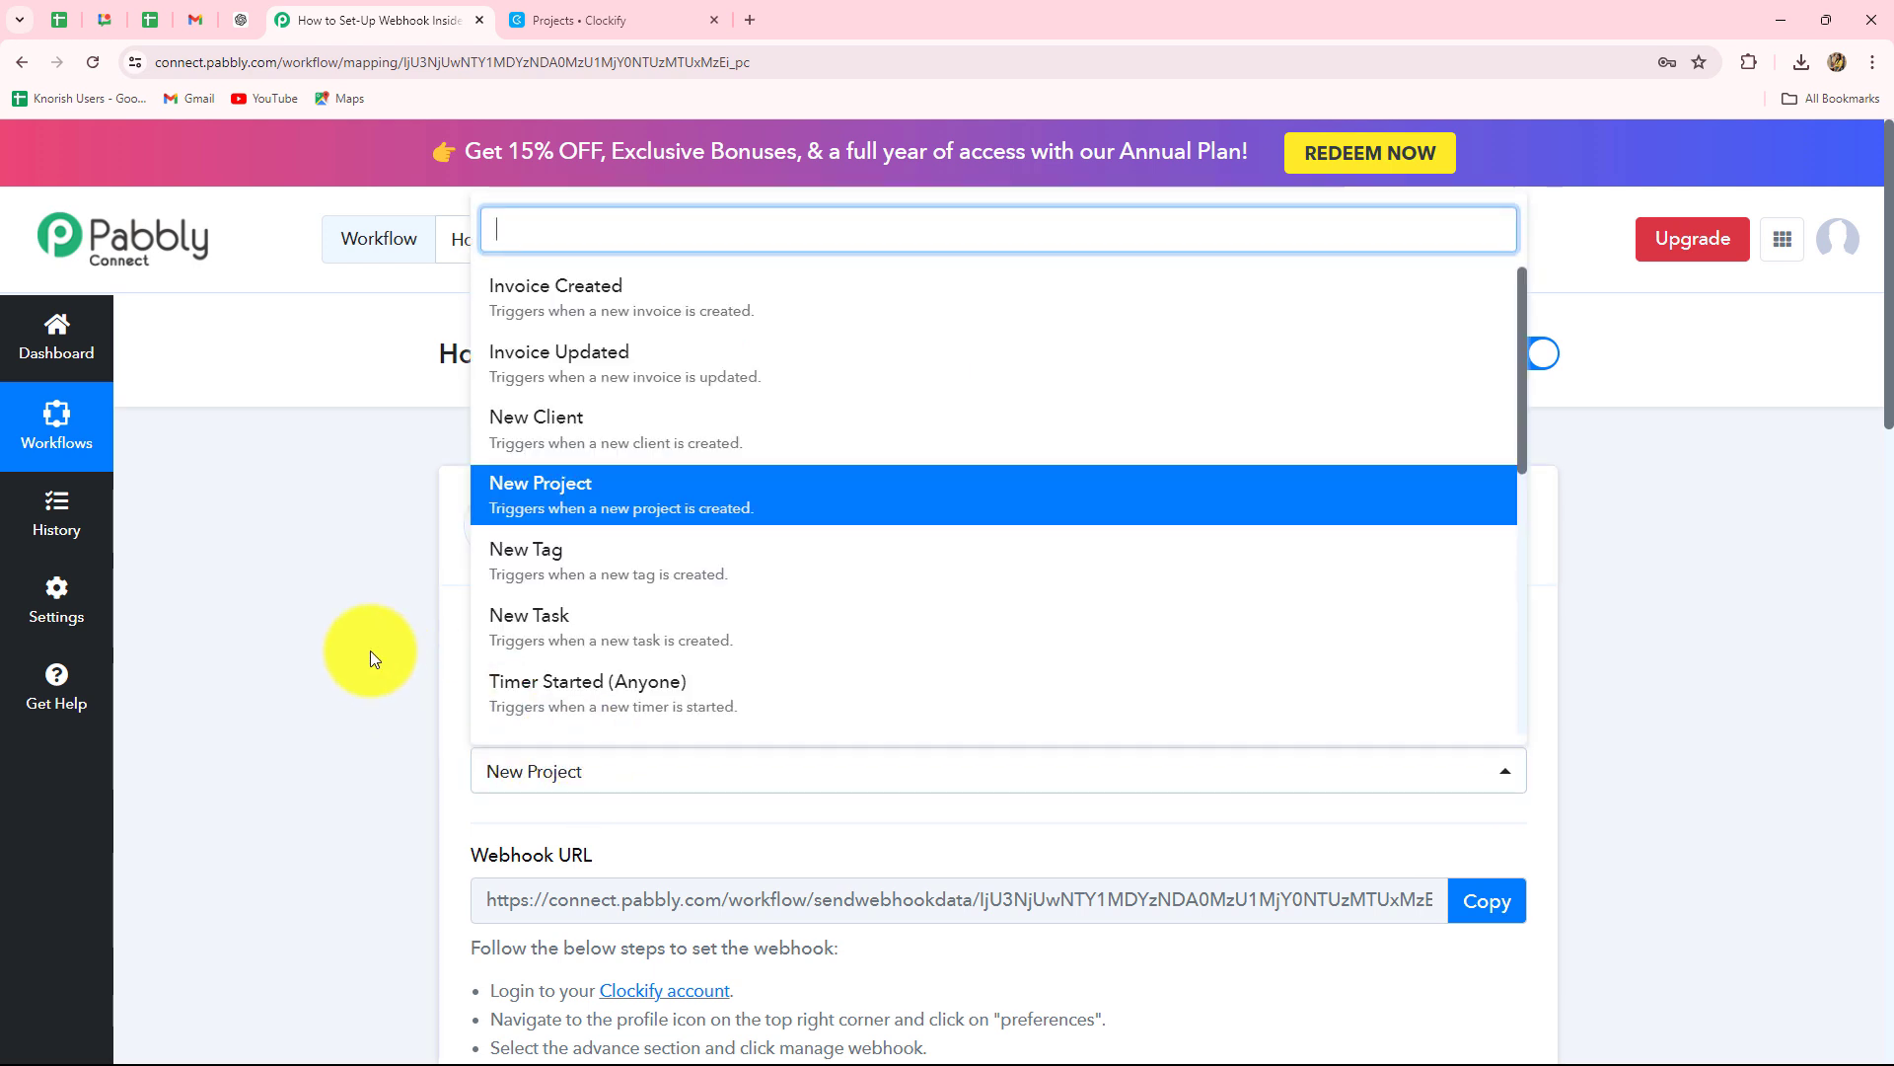
pyautogui.click(373, 658)
pyautogui.scroll(-4, 1596, 650)
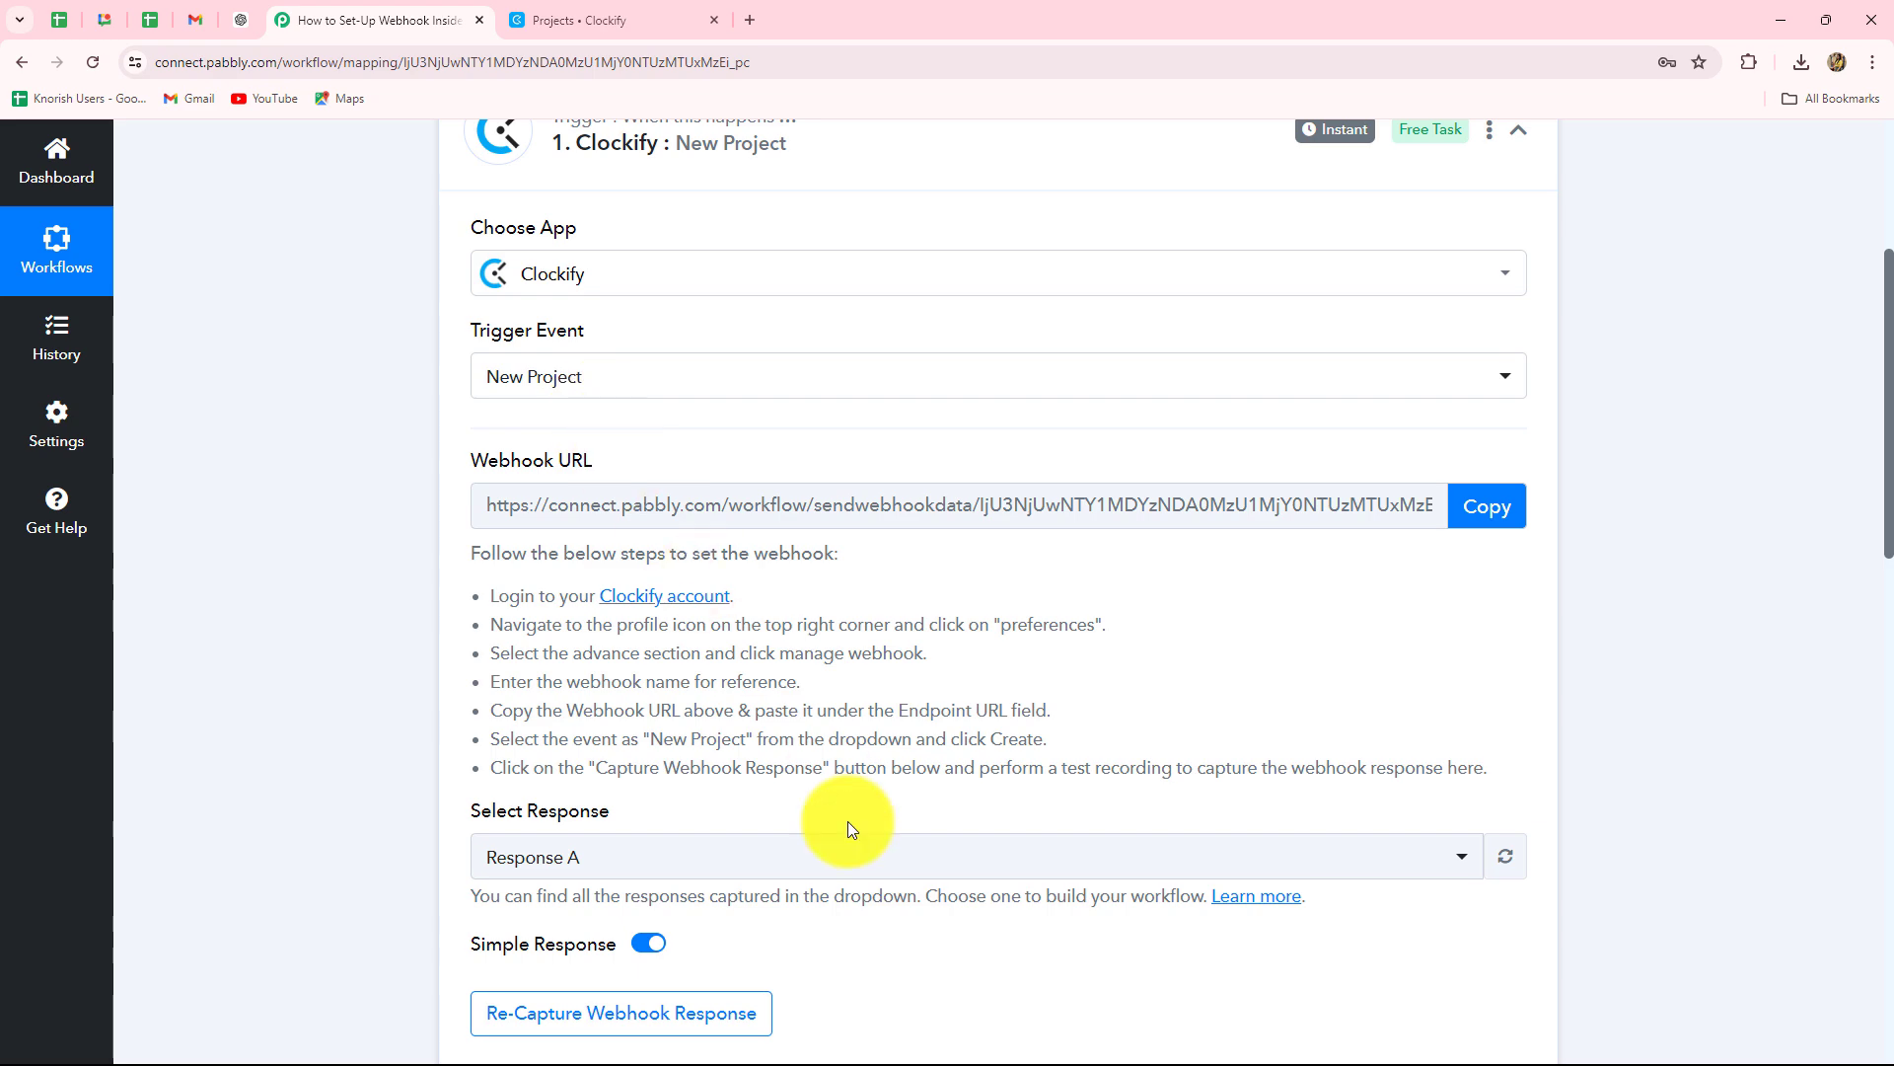
pyautogui.scroll(5, 848, 821)
pyautogui.scroll(-6, 848, 821)
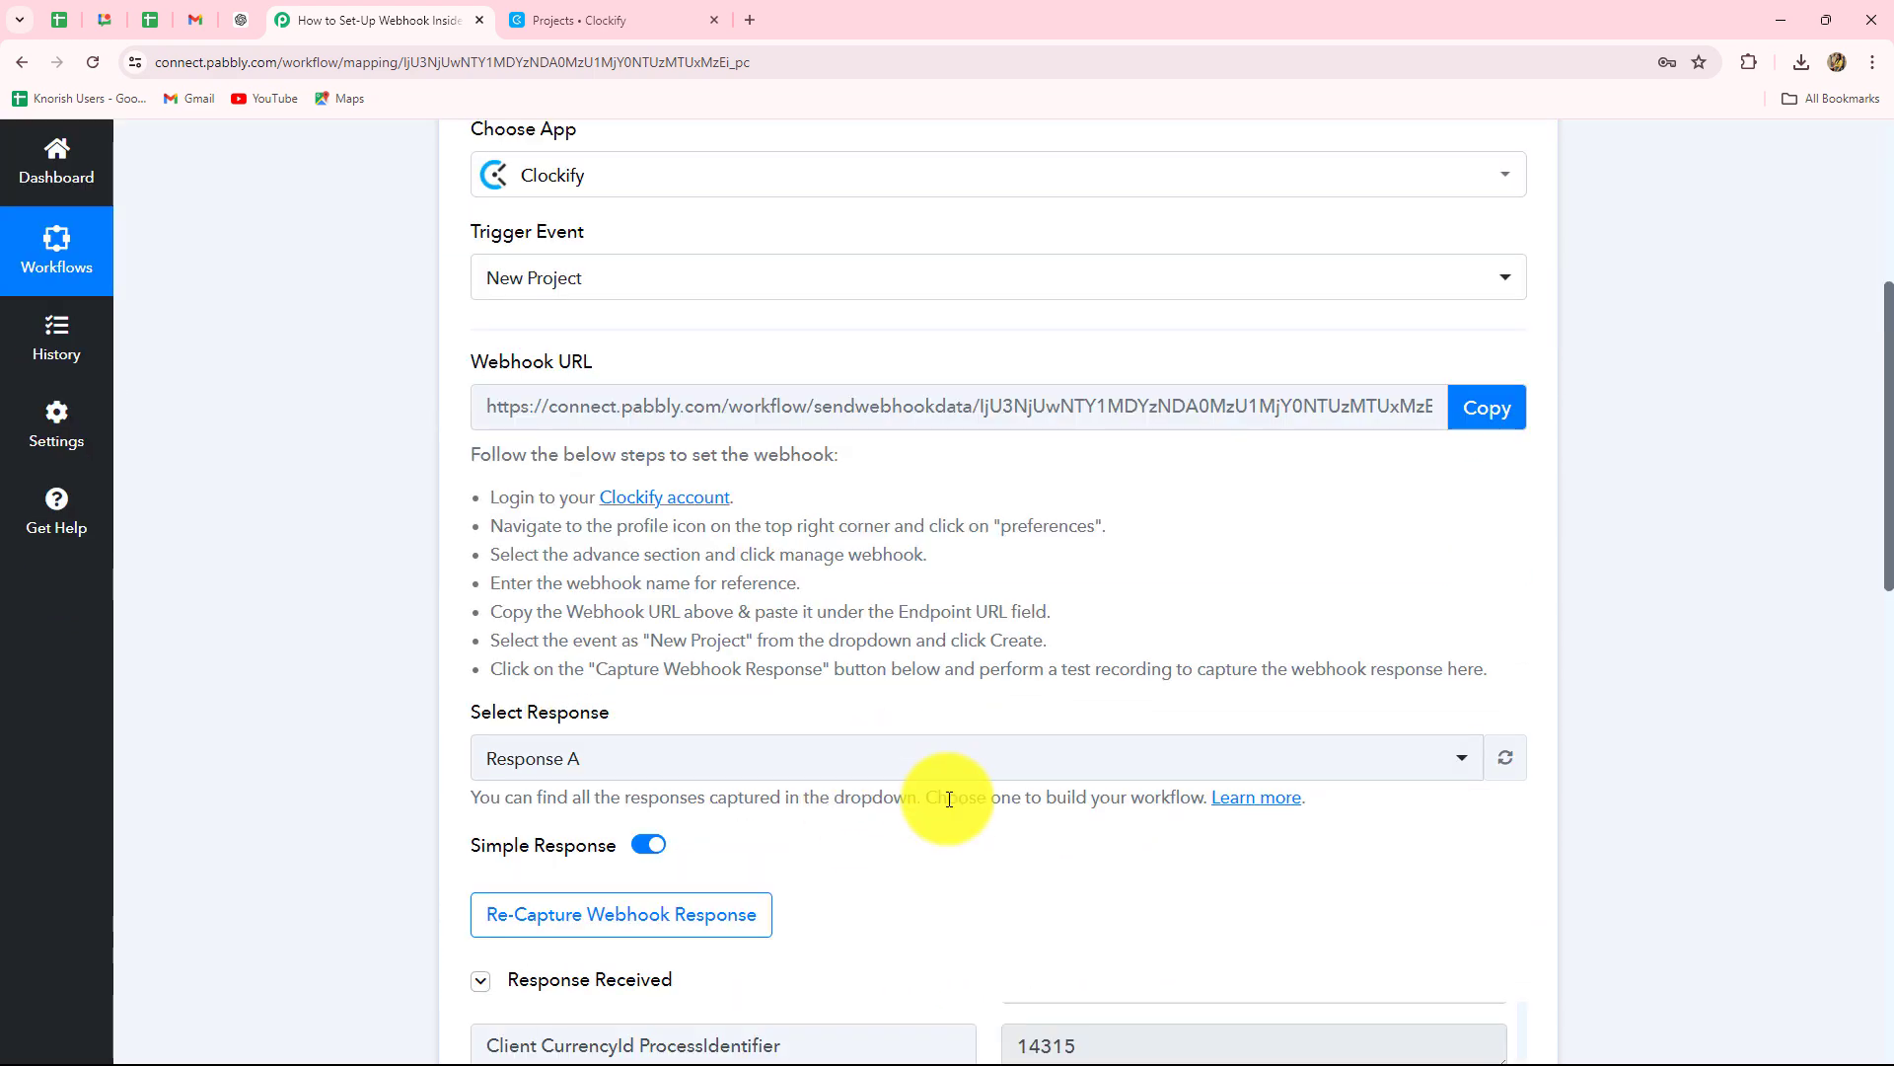
pyautogui.scroll(-5, 928, 856)
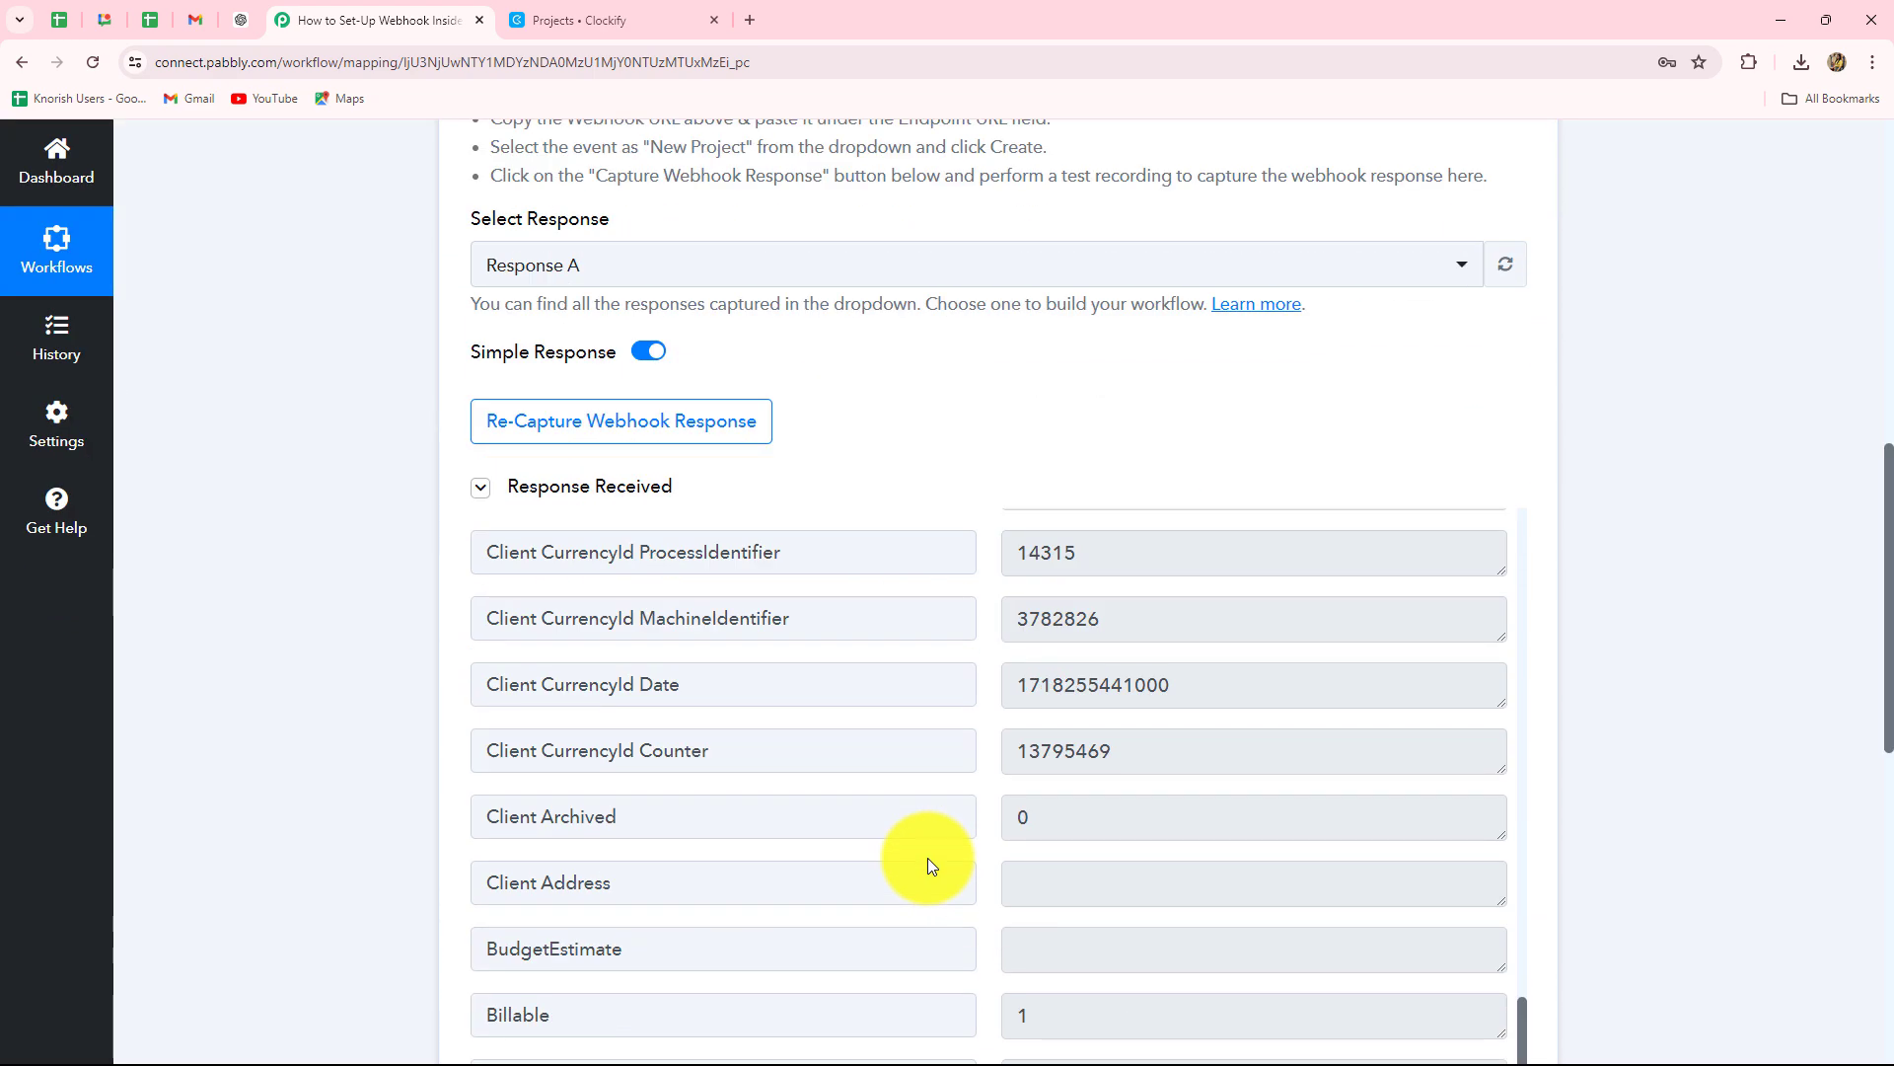
pyautogui.scroll(5, 1749, 841)
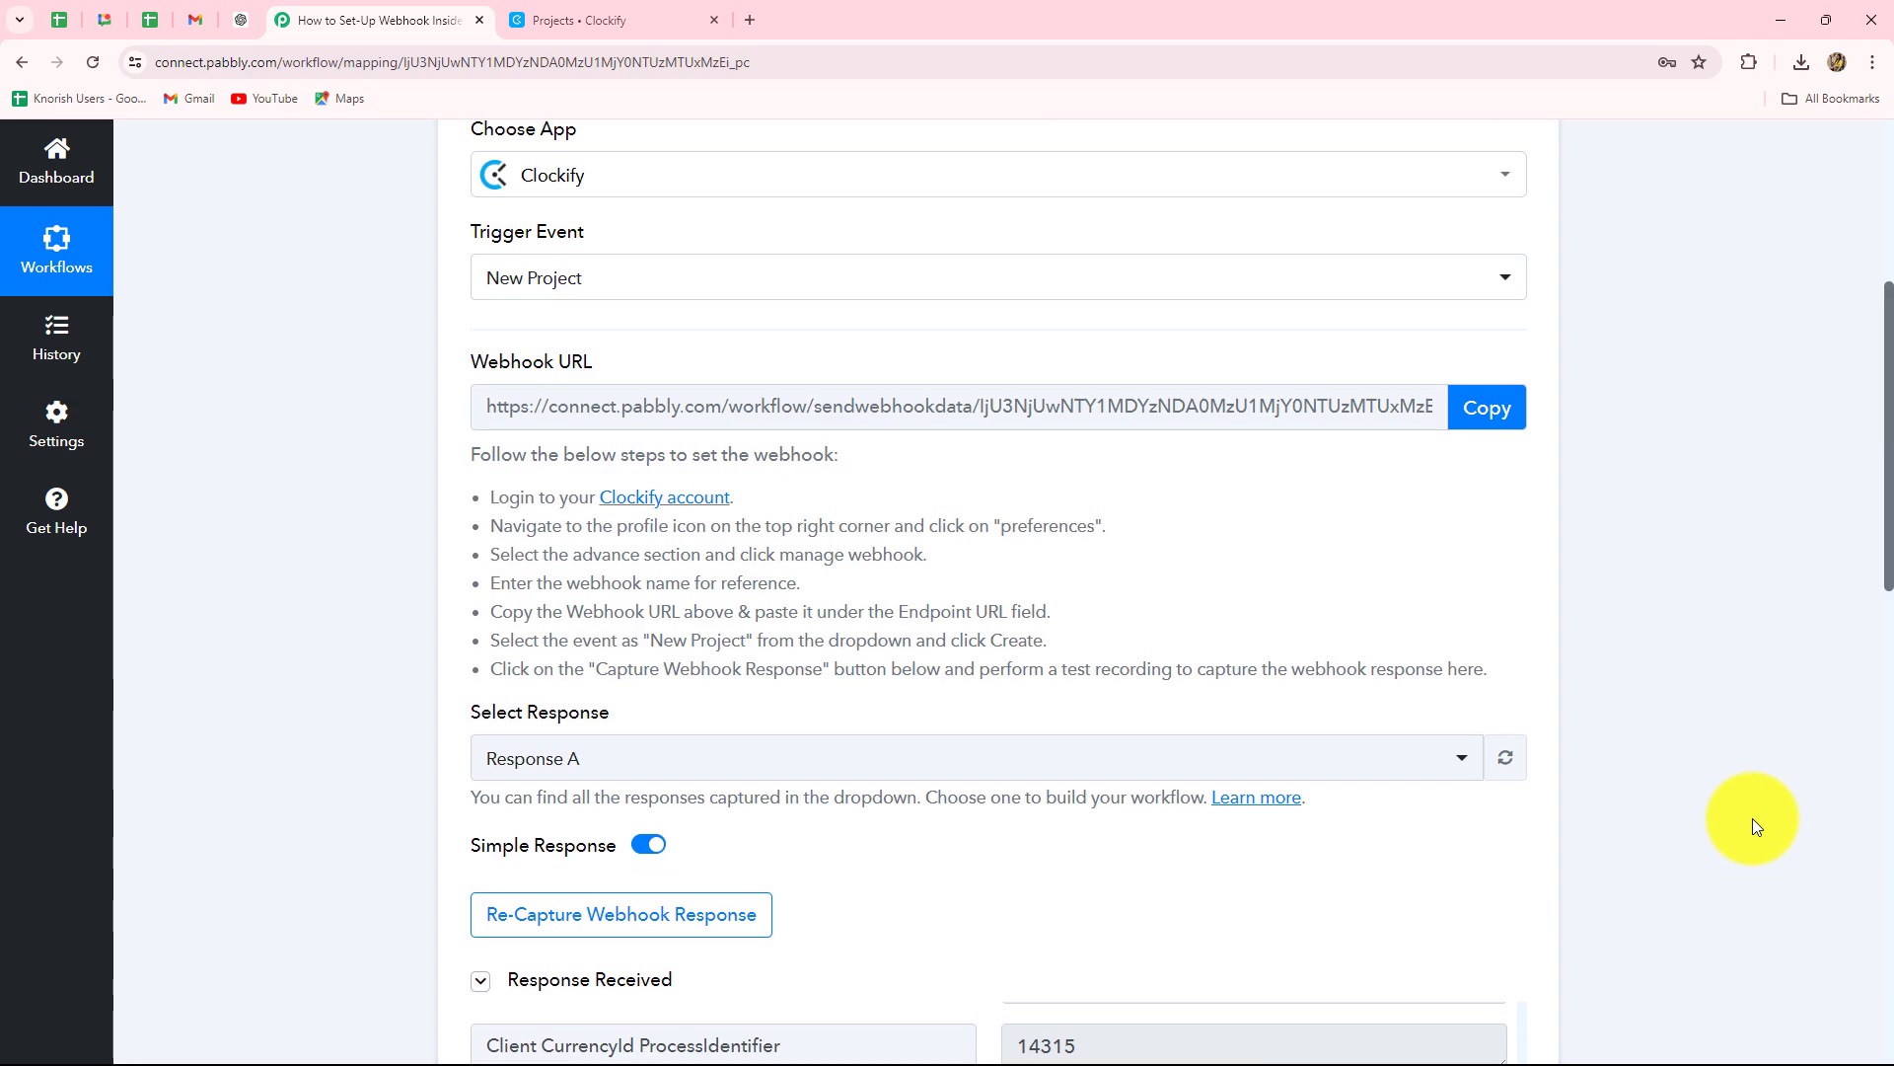
pyautogui.scroll(5, 1753, 819)
pyautogui.click(1519, 524)
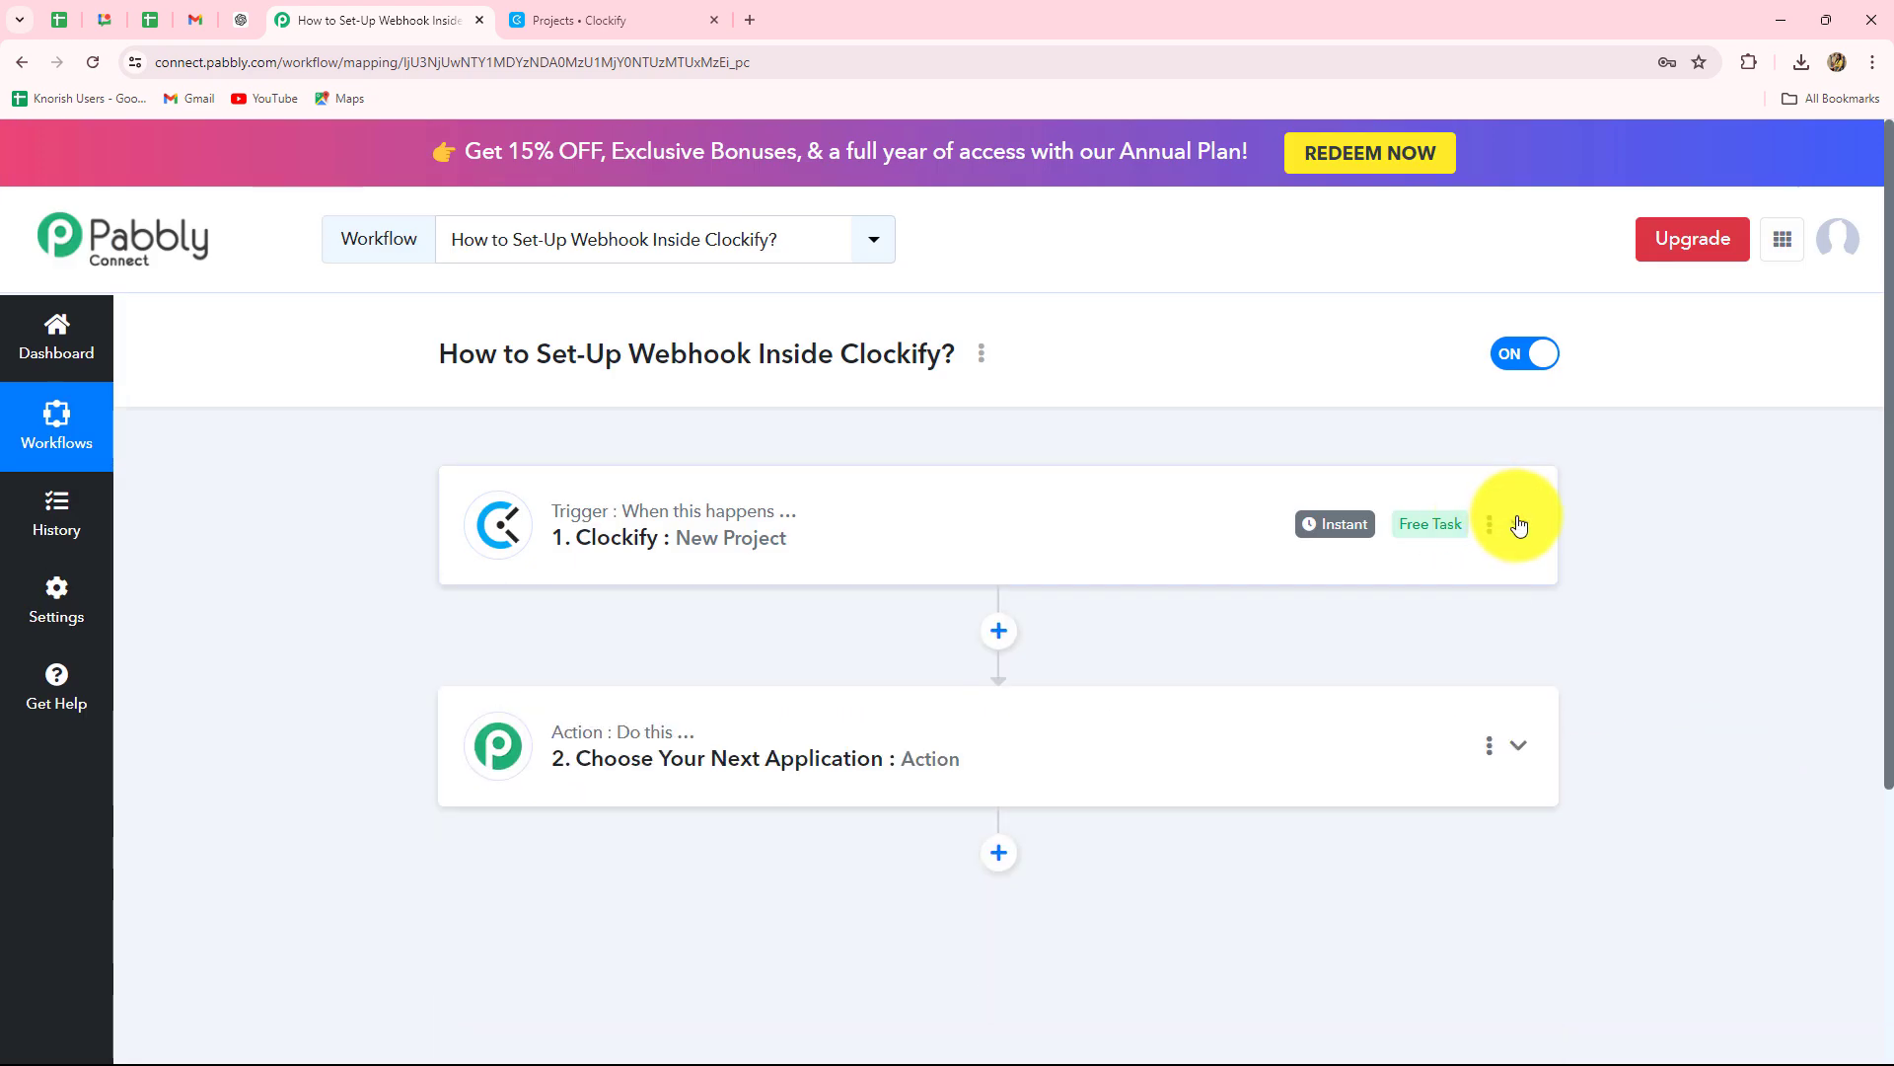